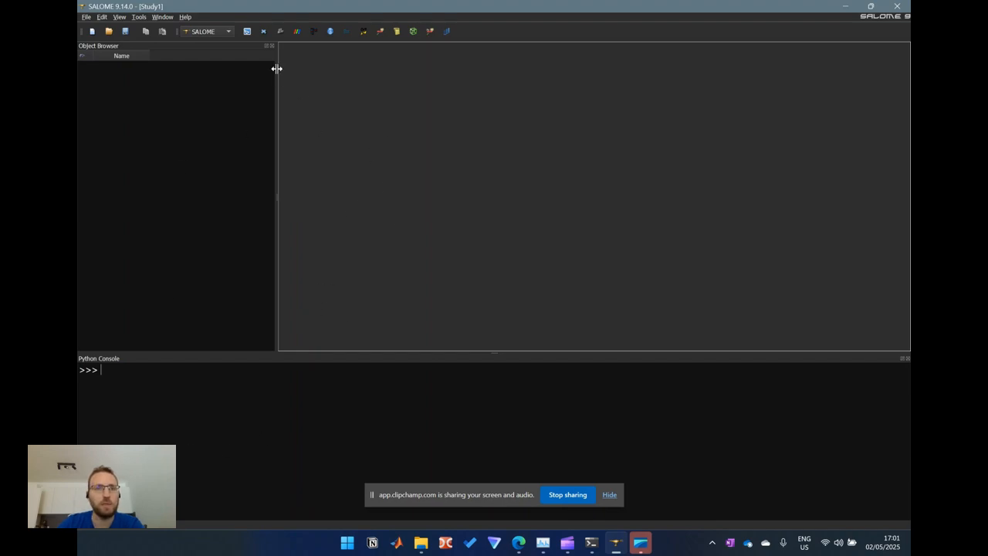
Step: Activate the Mesh module and import the STL file Segmentation_Inside aorta.stl from the Downloads folder
{"action": "left_click", "coordinate": [228, 33]}
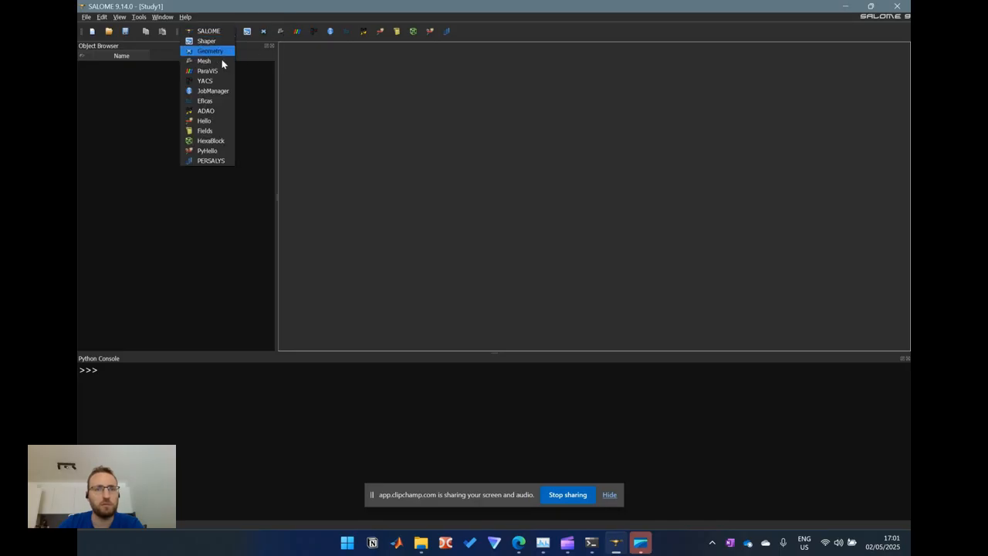
{"action": "left_click", "coordinate": [204, 61]}
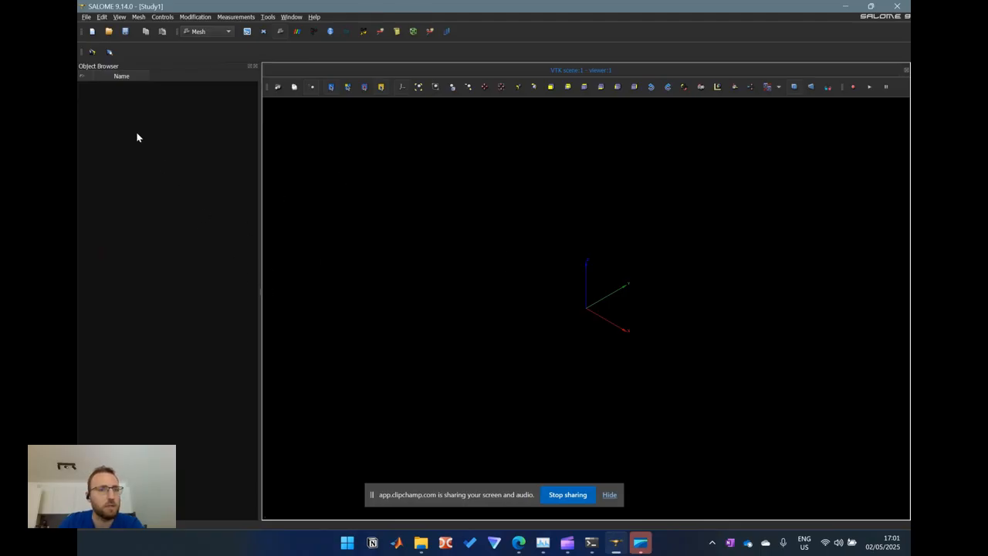
{"action": "left_click", "coordinate": [86, 16]}
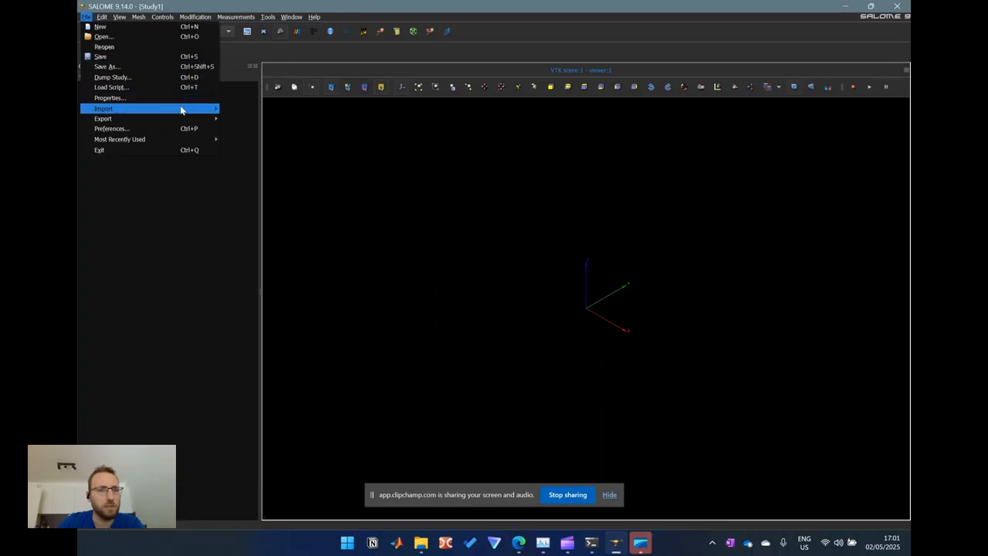
{"action": "mouse_move", "coordinate": [216, 110]}
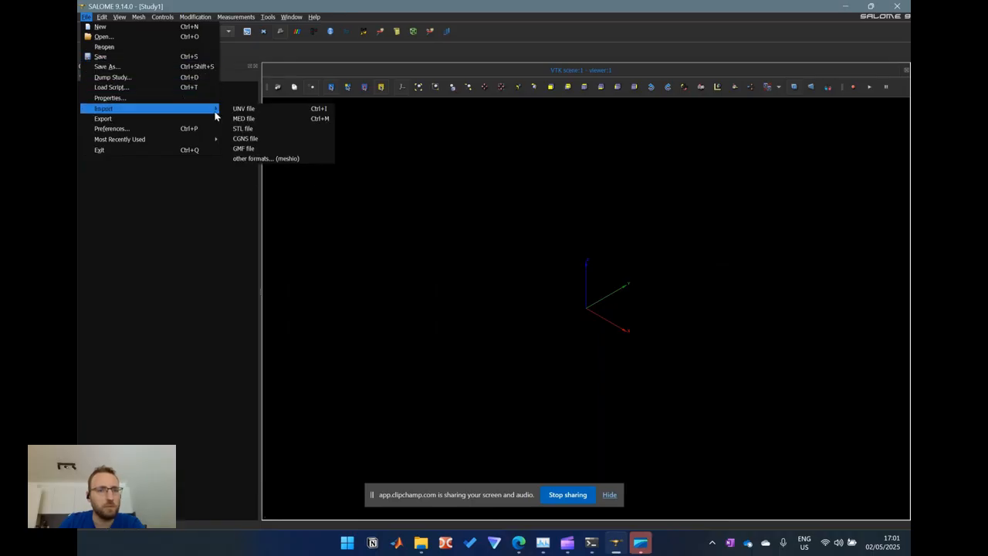
{"action": "left_click", "coordinate": [264, 129]}
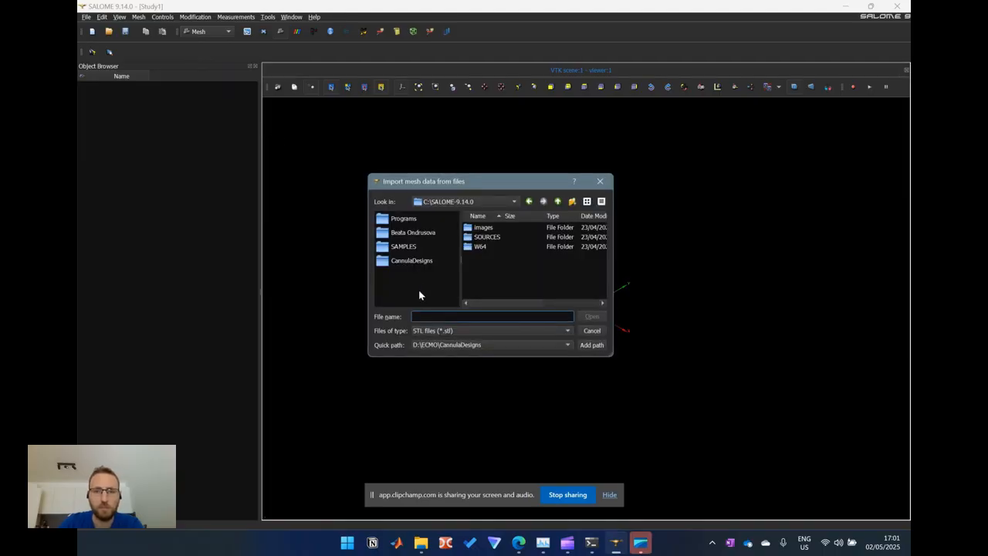
{"action": "left_click", "coordinate": [415, 235]}
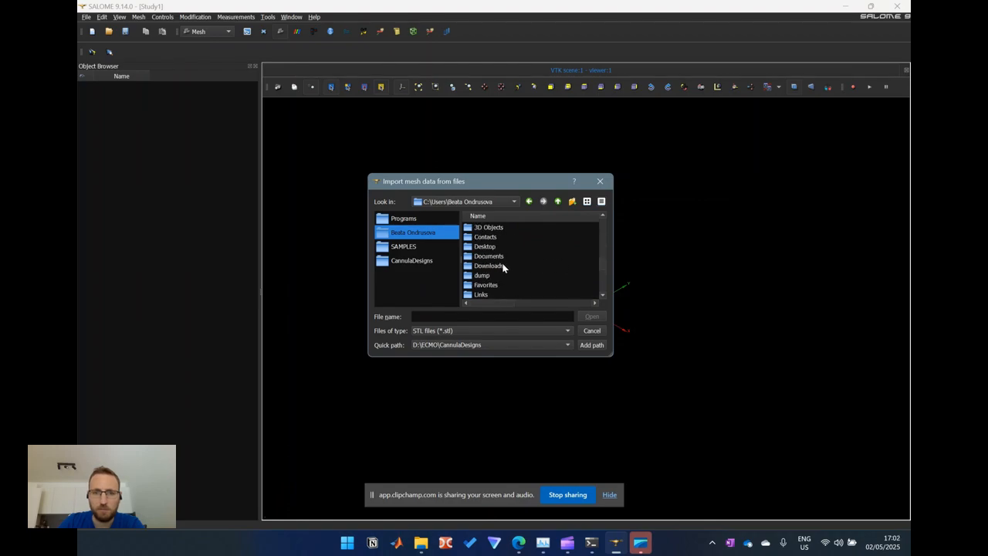
{"action": "double_click", "coordinate": [500, 266]}
{"action": "left_click", "coordinate": [501, 248]}
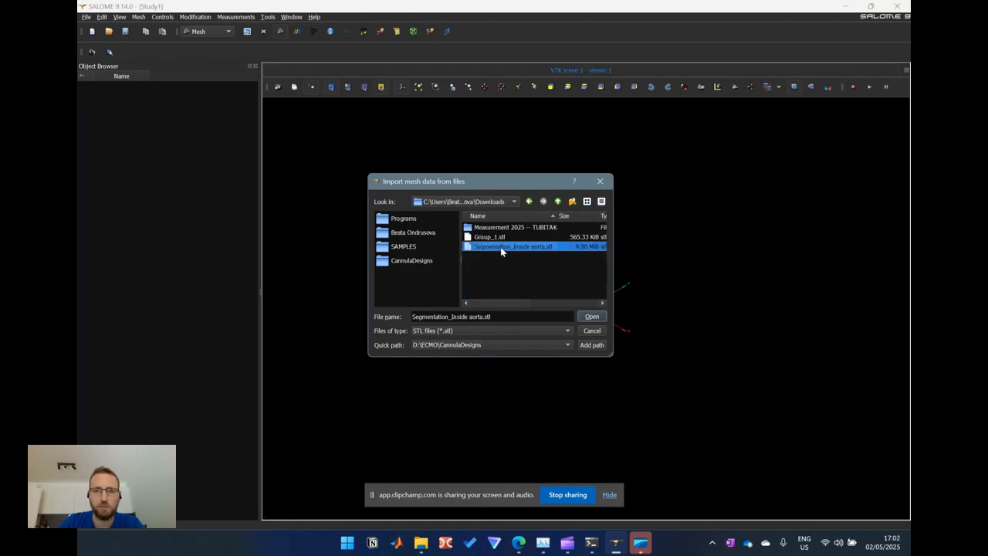
{"action": "left_click", "coordinate": [592, 316]}
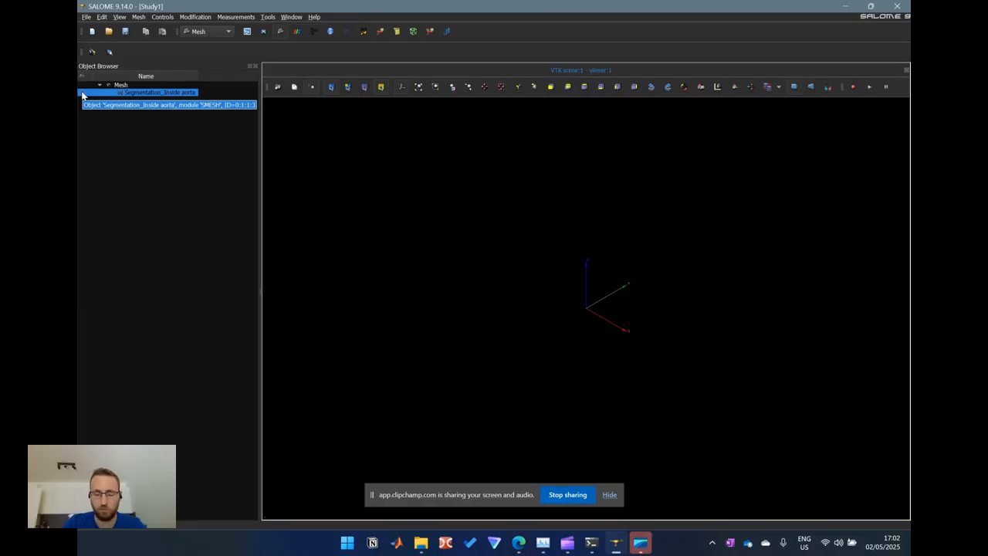
Step: Show the imported Segmentation_Inside aorta mesh in the 3D viewer
{"action": "left_click", "coordinate": [82, 94]}
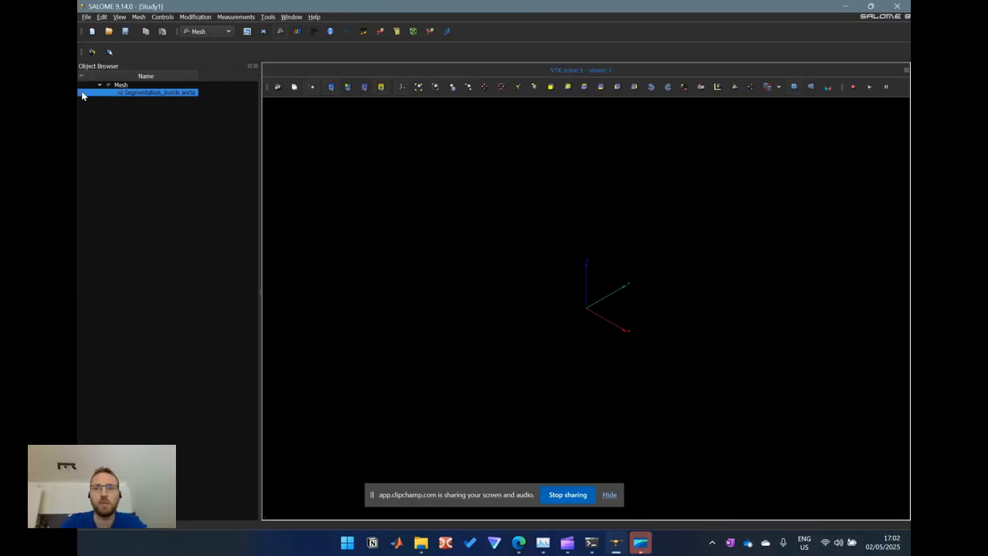
{"action": "left_click", "coordinate": [578, 312]}
{"action": "left_click", "coordinate": [558, 302]}
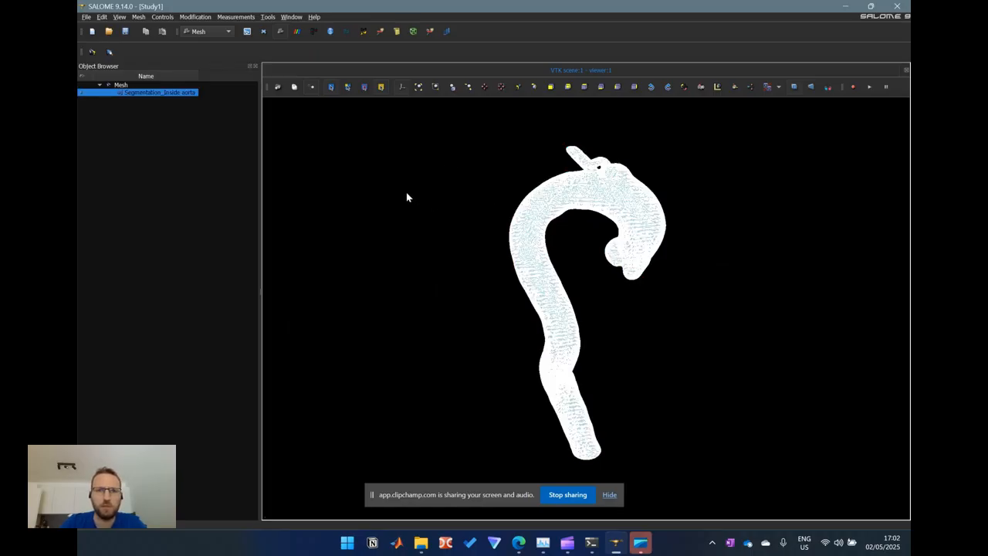
Step: Examine the imported aorta mesh's triangle density up close and its overall shape from several angles
{"action": "left_click", "coordinate": [294, 89]}
{"action": "left_click_drag", "start_coordinate": [554, 355], "coordinate": [544, 195]}
{"action": "scroll", "coordinate": [543, 213], "scroll_direction": "up", "scroll_amount": 5}
{"action": "scroll", "coordinate": [559, 325], "scroll_direction": "up", "scroll_amount": 6}
{"action": "scroll", "coordinate": [568, 328], "scroll_direction": "up", "scroll_amount": 2}
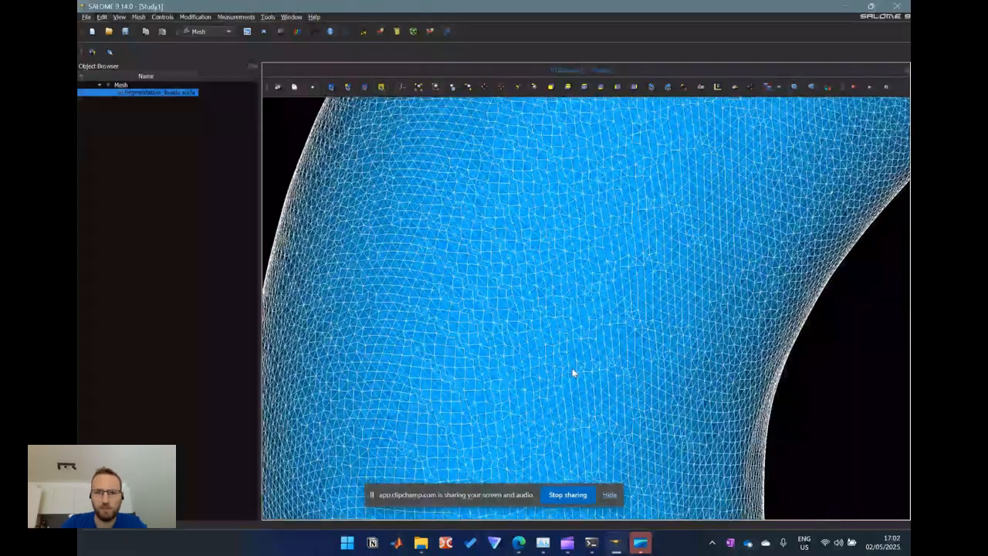
{"action": "scroll", "coordinate": [552, 250], "scroll_direction": "down", "scroll_amount": 6}
{"action": "scroll", "coordinate": [624, 383], "scroll_direction": "down", "scroll_amount": 7}
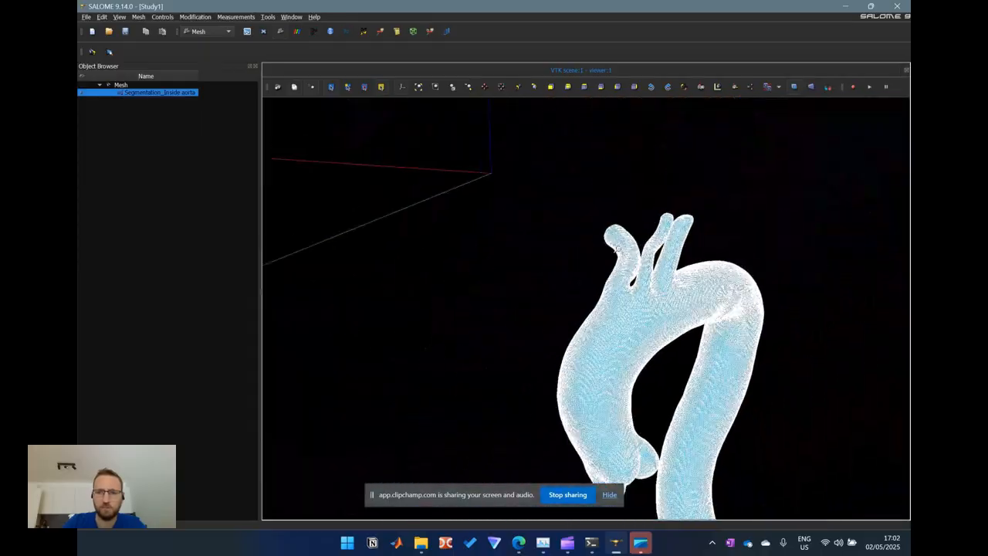
{"action": "middle_click_drag", "start_coordinate": [663, 377], "coordinate": [548, 157]}
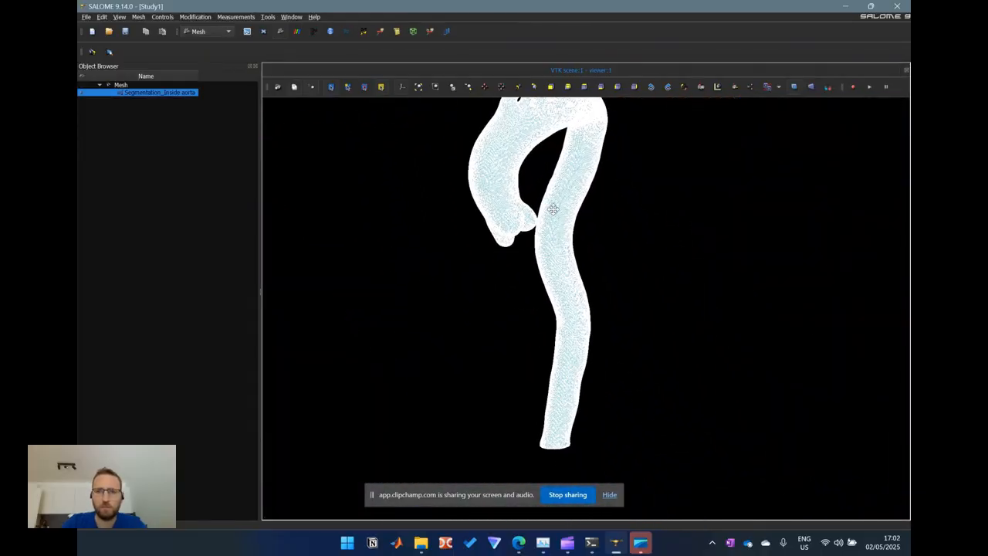
{"action": "middle_click_drag", "start_coordinate": [552, 207], "coordinate": [559, 256], "text": "ctrl"}
{"action": "right_click_drag", "start_coordinate": [485, 279], "coordinate": [631, 298], "text": "ctrl"}
{"action": "right_click_drag", "start_coordinate": [571, 297], "coordinate": [610, 271], "text": "ctrl"}
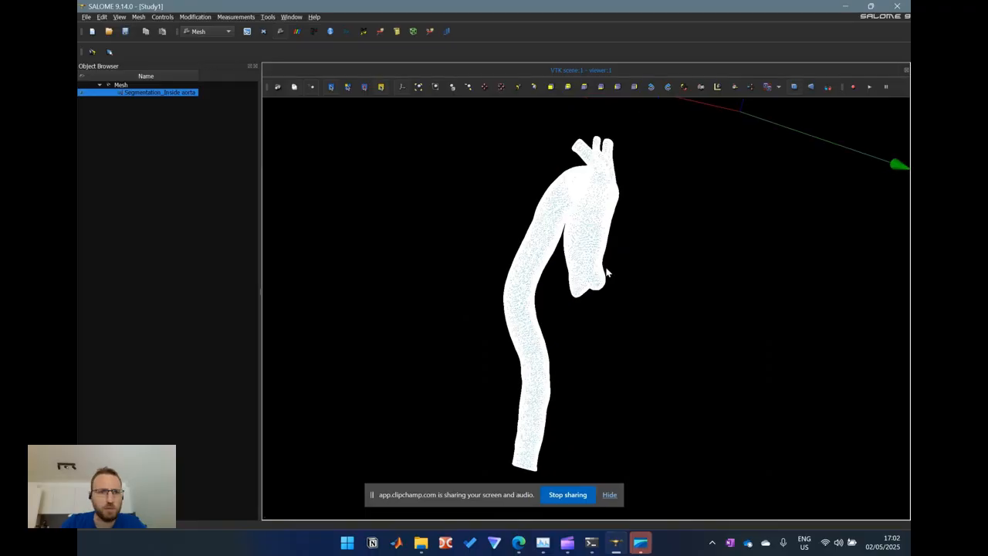
Step: Edit the aorta mesh to use the Triangular mesh type with the NETGEN 2D algorithm
{"action": "right_click", "coordinate": [163, 95]}
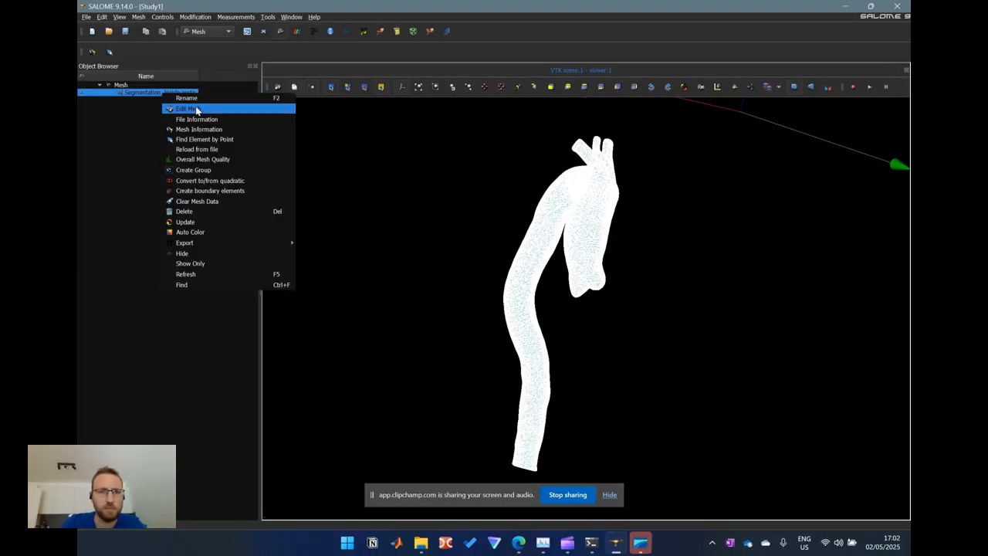
{"action": "left_click", "coordinate": [196, 108]}
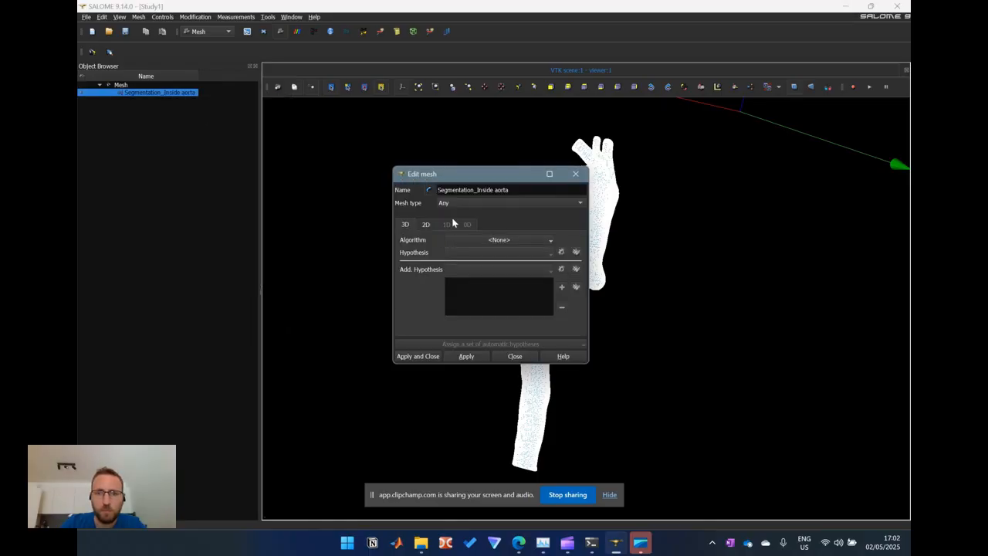
{"action": "left_click", "coordinate": [452, 204]}
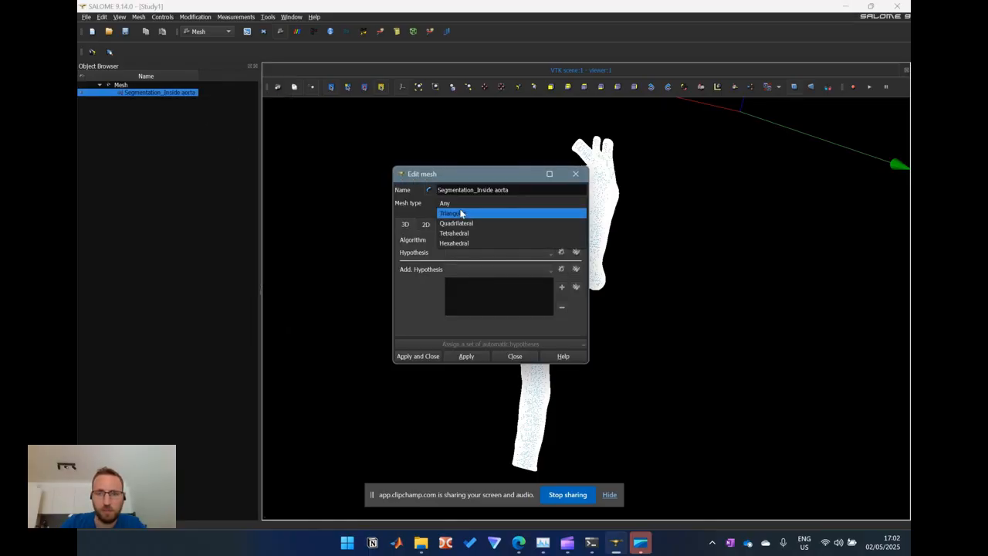
{"action": "left_click", "coordinate": [461, 213]}
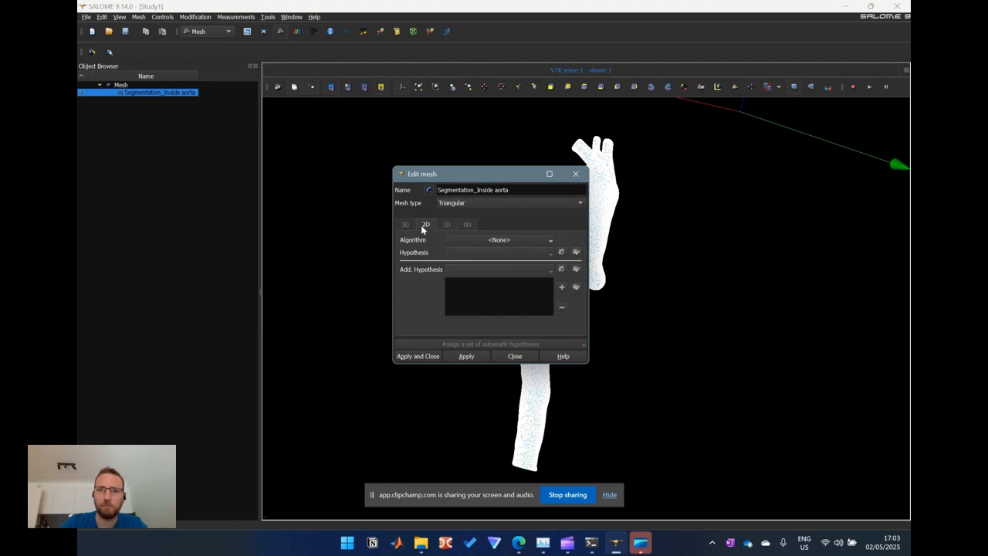
{"action": "left_click", "coordinate": [464, 240]}
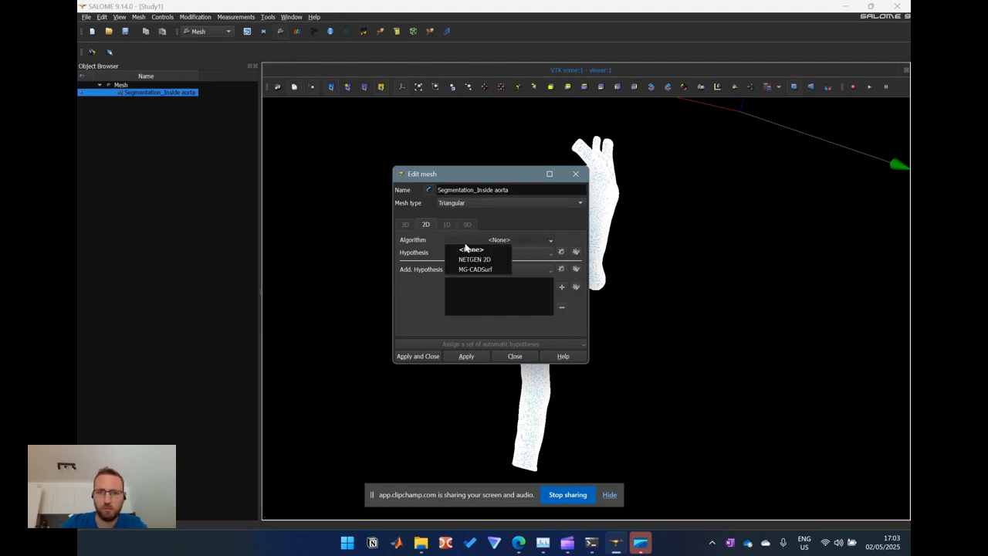
{"action": "left_click", "coordinate": [474, 260]}
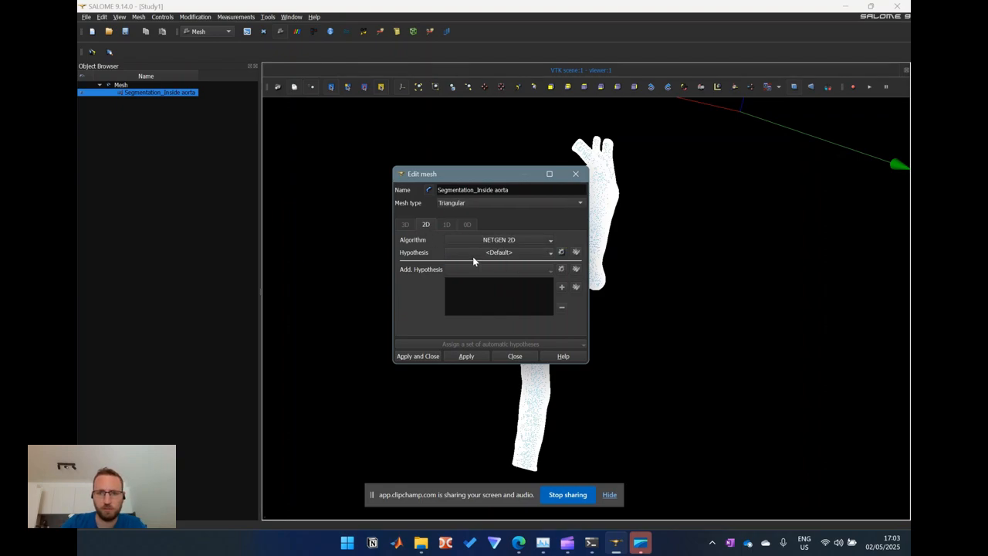
Step: Create a NETGEN 2D hypothesis for the aorta mesh with a maximum size of 3 and a minimum size of 0
{"action": "left_click", "coordinate": [561, 253]}
{"action": "left_click", "coordinate": [567, 257]}
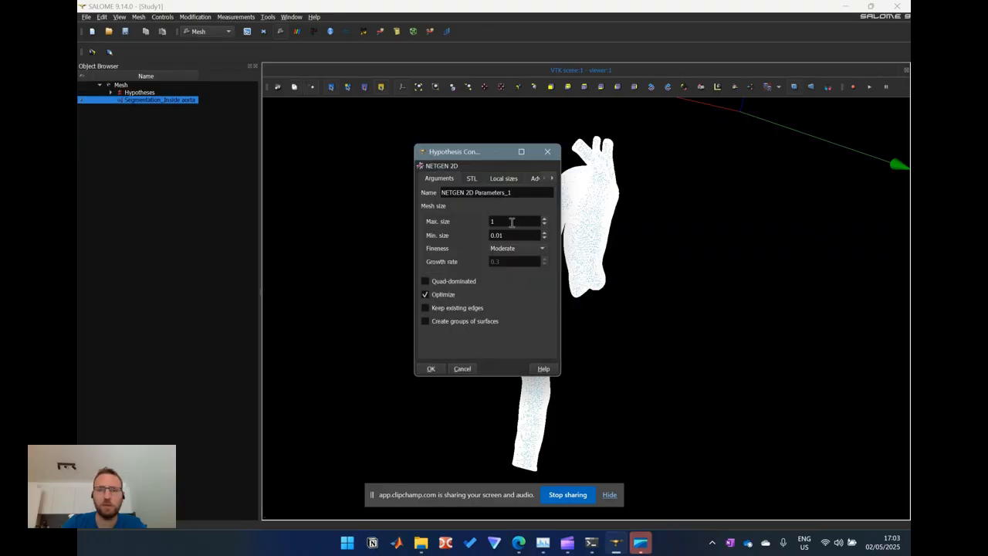
{"action": "double_click", "coordinate": [512, 223]}
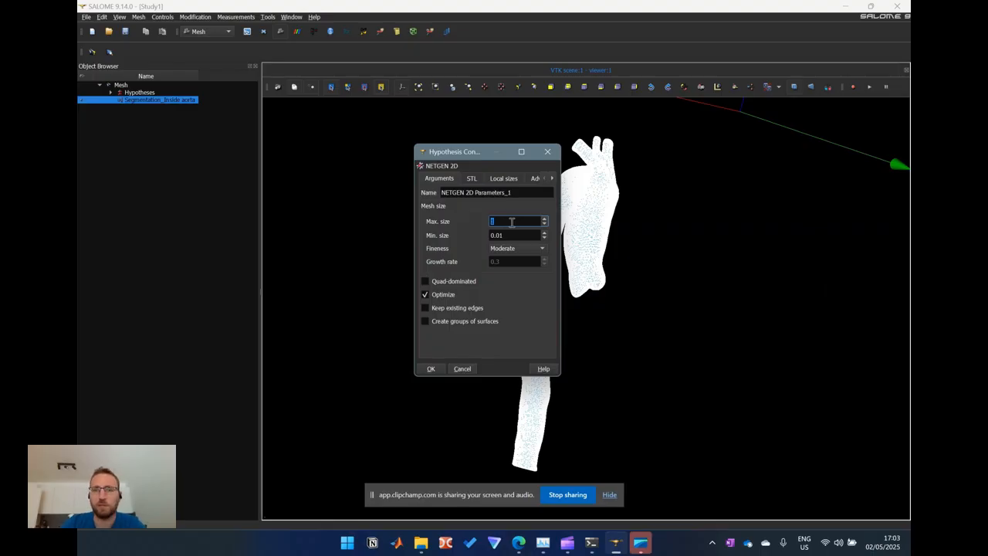
{"action": "type", "text": "3"}
{"action": "double_click", "coordinate": [510, 236]}
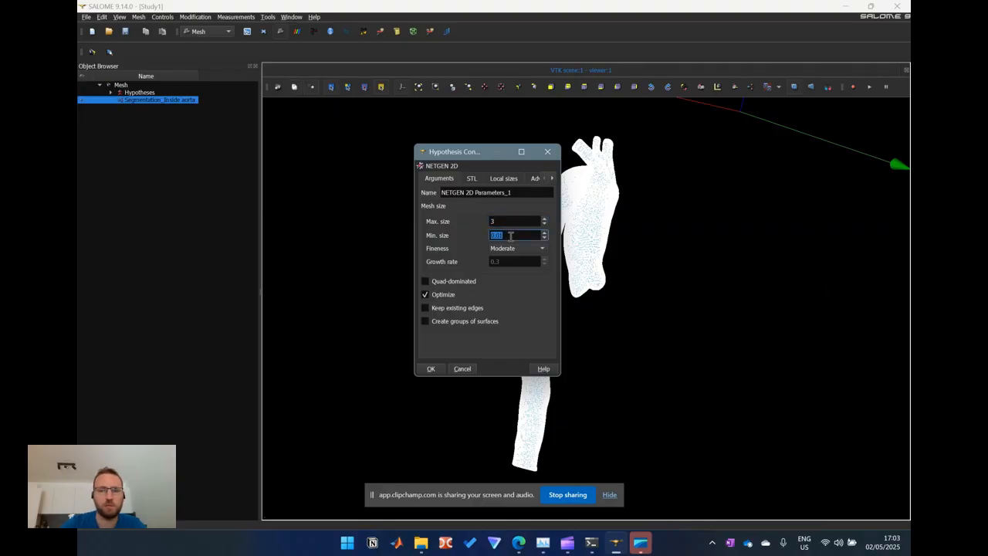
{"action": "type", "text": "0"}
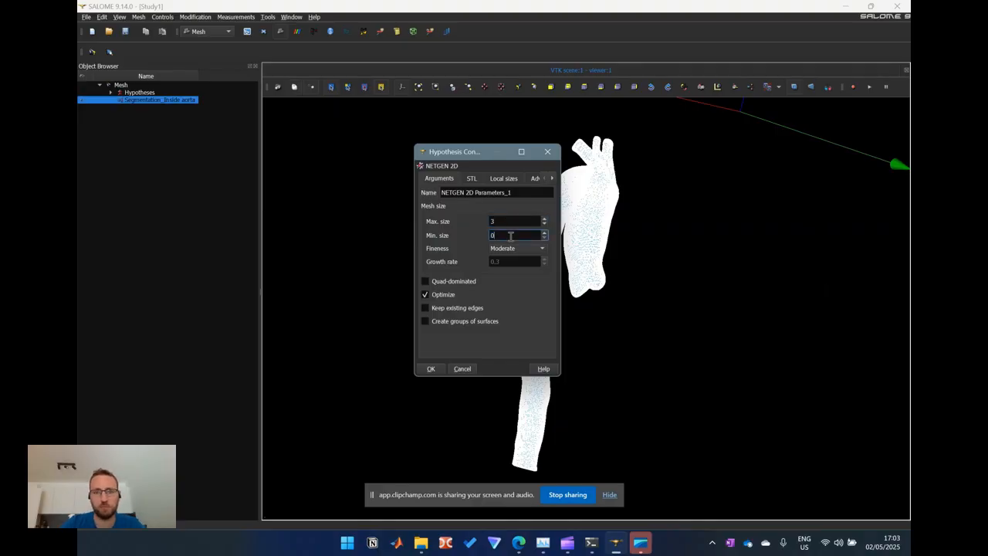
Step: Make the hypothesis's STL mesh size depend on surface curvature as well, and apply the mesh settings
{"action": "left_click", "coordinate": [470, 178]}
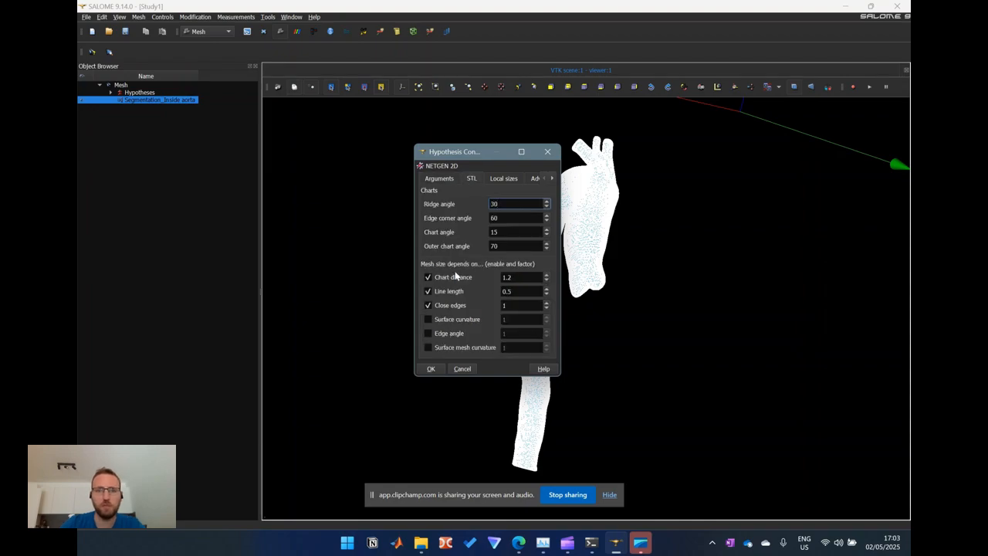
{"action": "left_click", "coordinate": [430, 319]}
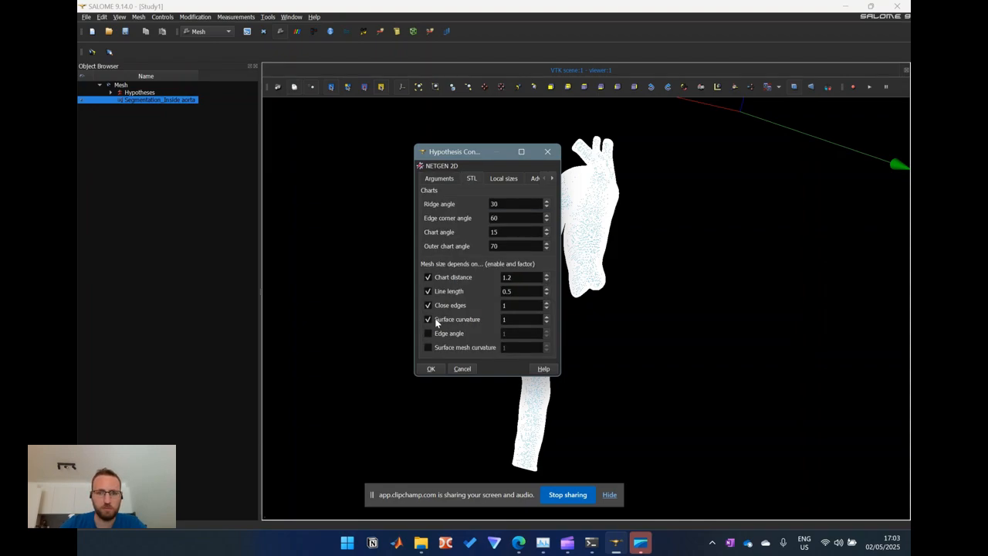
{"action": "left_click", "coordinate": [431, 369]}
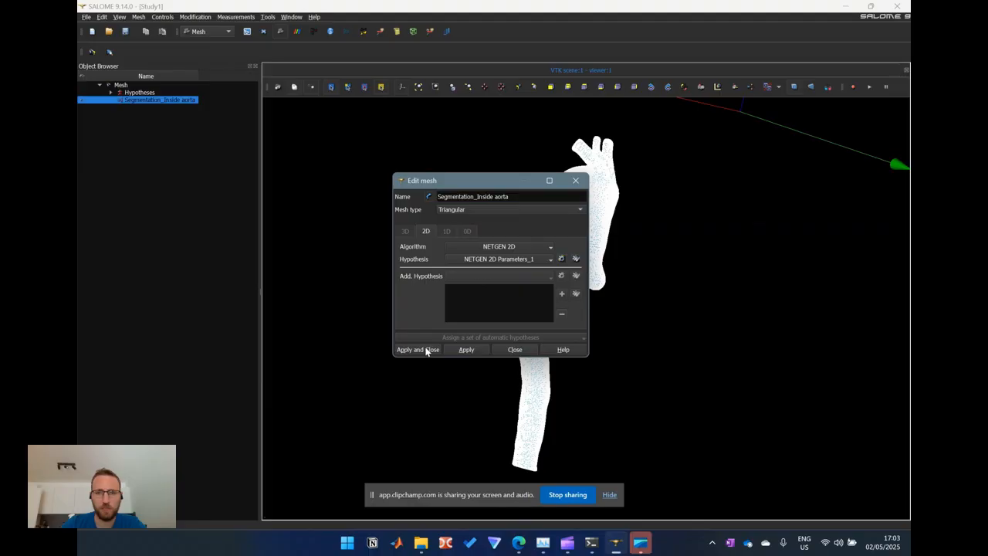
{"action": "left_click", "coordinate": [425, 349]}
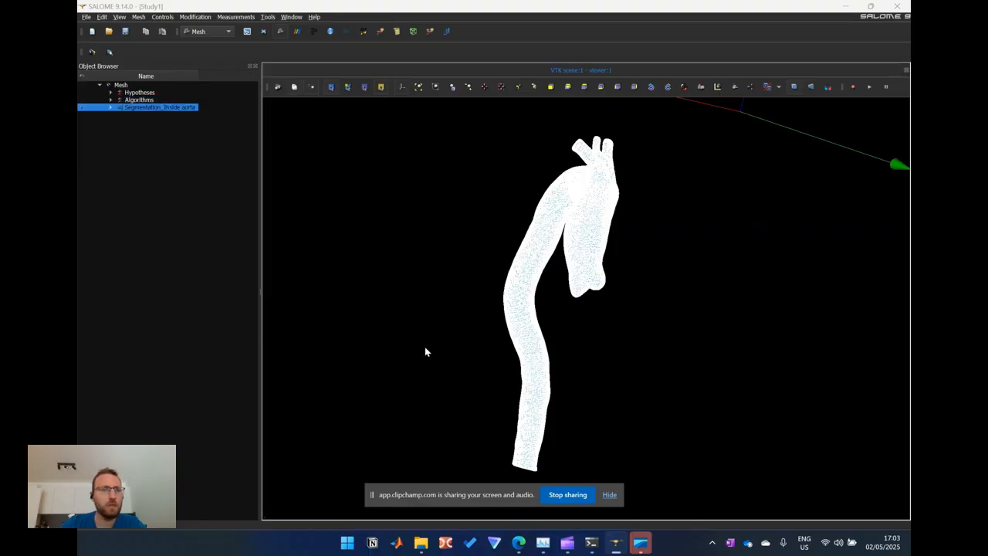
Step: Compute the Segmentation_Inside aorta mesh and dismiss the computation report
{"action": "right_click", "coordinate": [162, 109]}
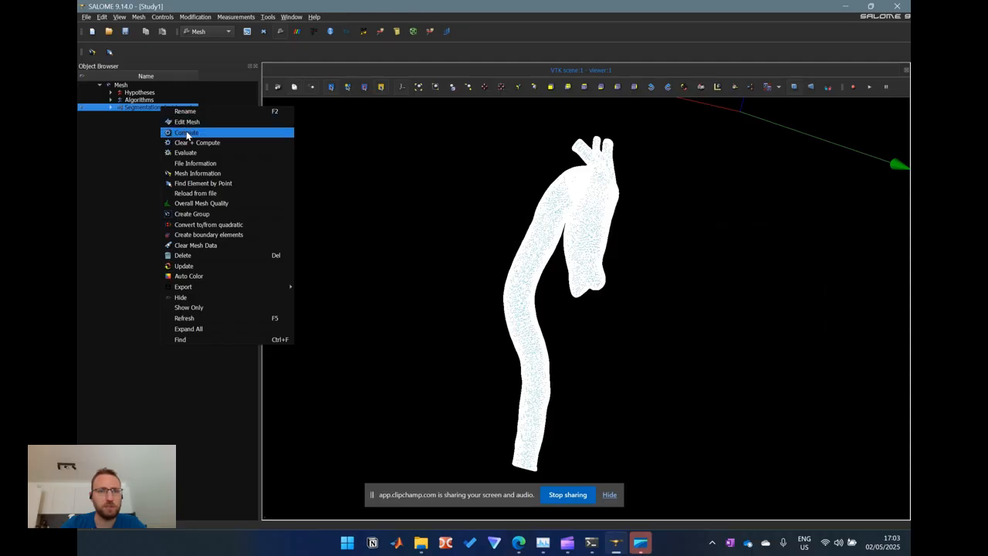
{"action": "left_click", "coordinate": [187, 133]}
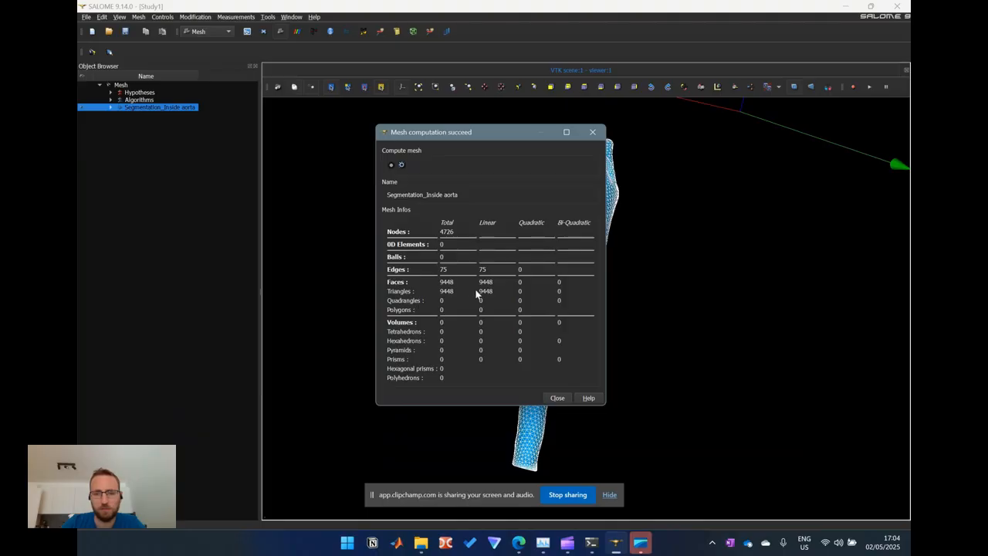
{"action": "left_click", "coordinate": [557, 398]}
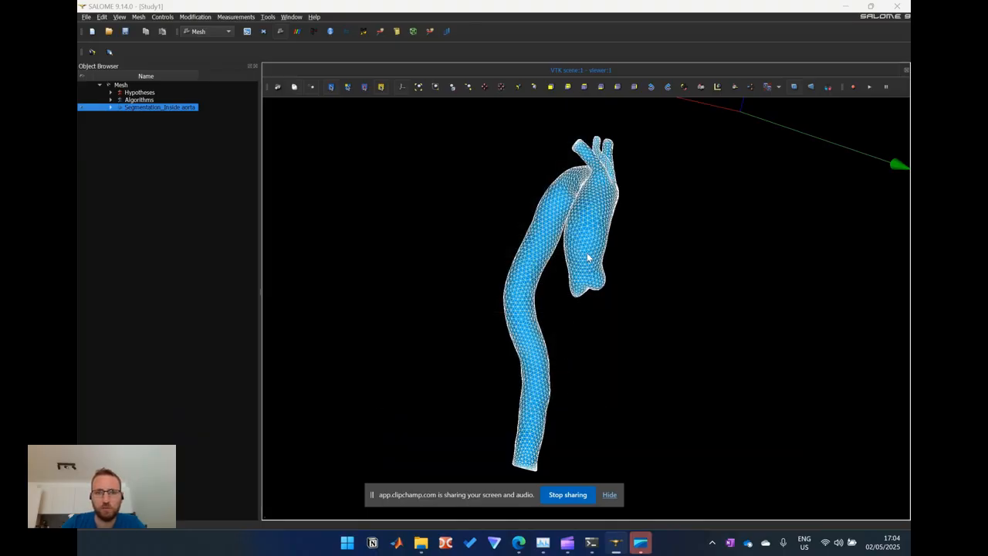
Step: Examine the recomputed aorta surface mesh from several angles, including the arch branches and the descending section
{"action": "left_click", "coordinate": [295, 88]}
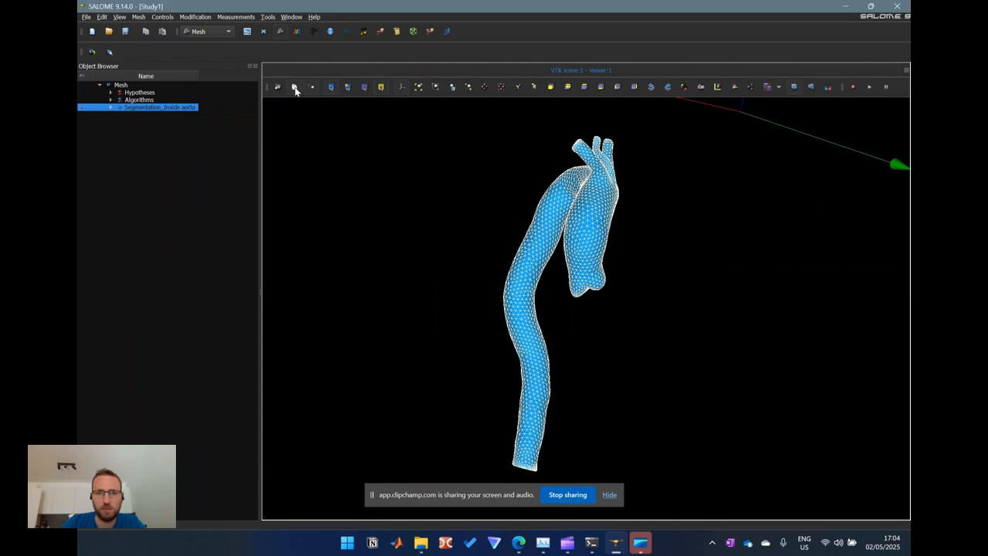
{"action": "left_click_drag", "start_coordinate": [535, 239], "coordinate": [590, 301]}
{"action": "right_click_drag", "start_coordinate": [599, 332], "coordinate": [604, 344], "text": "ctrl"}
{"action": "middle_click_drag", "start_coordinate": [605, 344], "coordinate": [611, 248], "text": "ctrl"}
{"action": "right_click_drag", "start_coordinate": [585, 248], "coordinate": [595, 347], "text": "ctrl"}
{"action": "left_click_drag", "start_coordinate": [595, 352], "coordinate": [602, 185], "text": "ctrl"}
{"action": "right_click_drag", "start_coordinate": [595, 270], "coordinate": [492, 301], "text": "ctrl"}
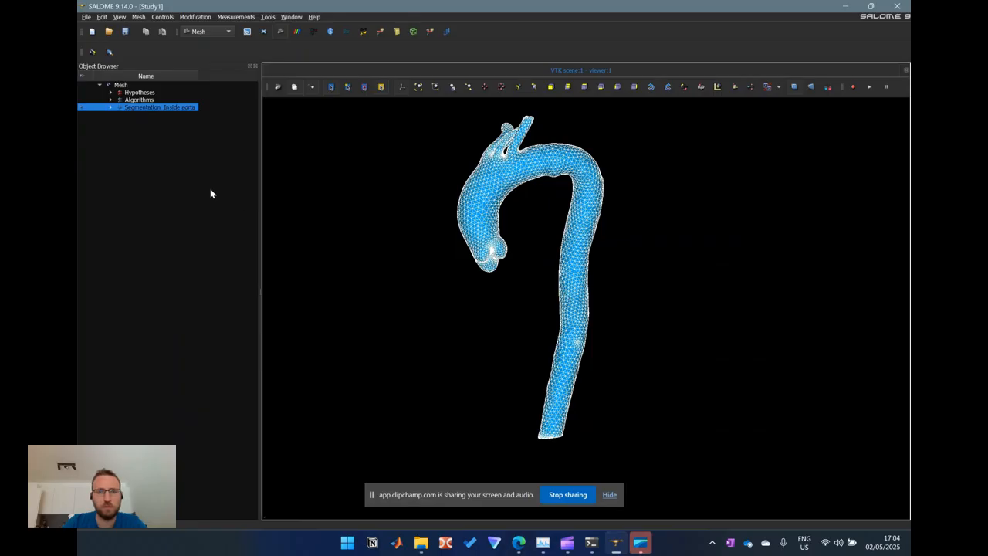
Step: Add a relative clipping plane parallel to X-Y on the Segmentation_Inside aorta mesh and have its changes applied automatically
{"action": "right_click", "coordinate": [489, 200]}
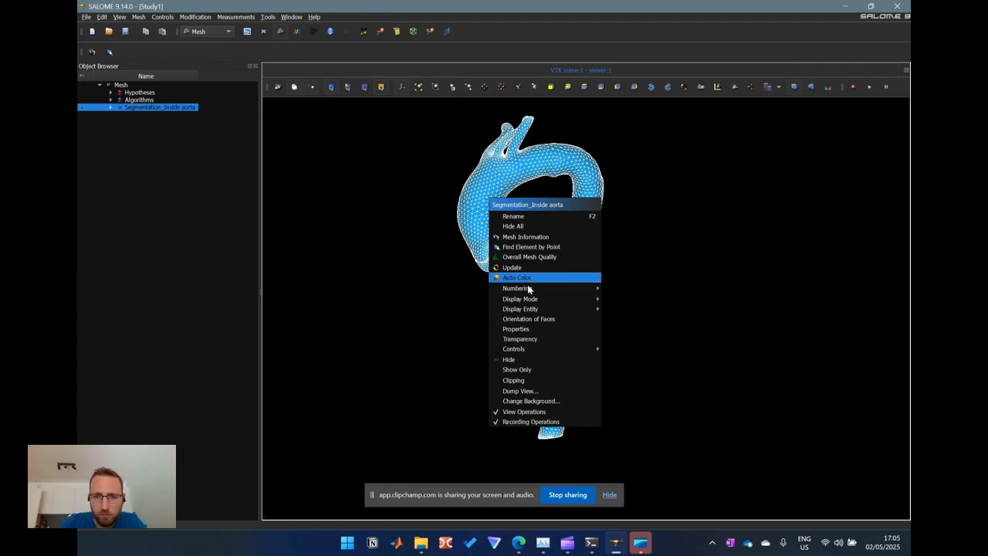
{"action": "left_click", "coordinate": [533, 381]}
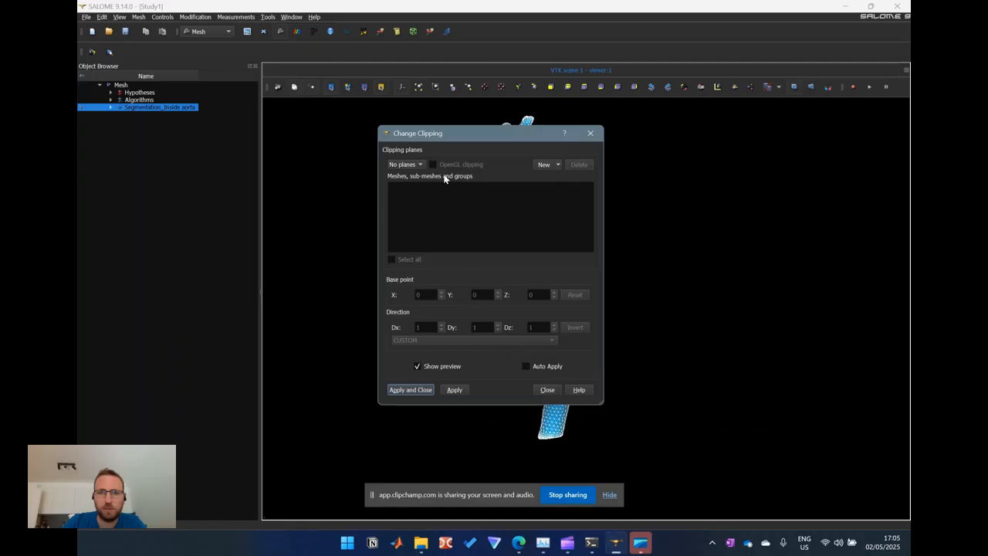
{"action": "left_click_drag", "start_coordinate": [449, 137], "coordinate": [244, 183]}
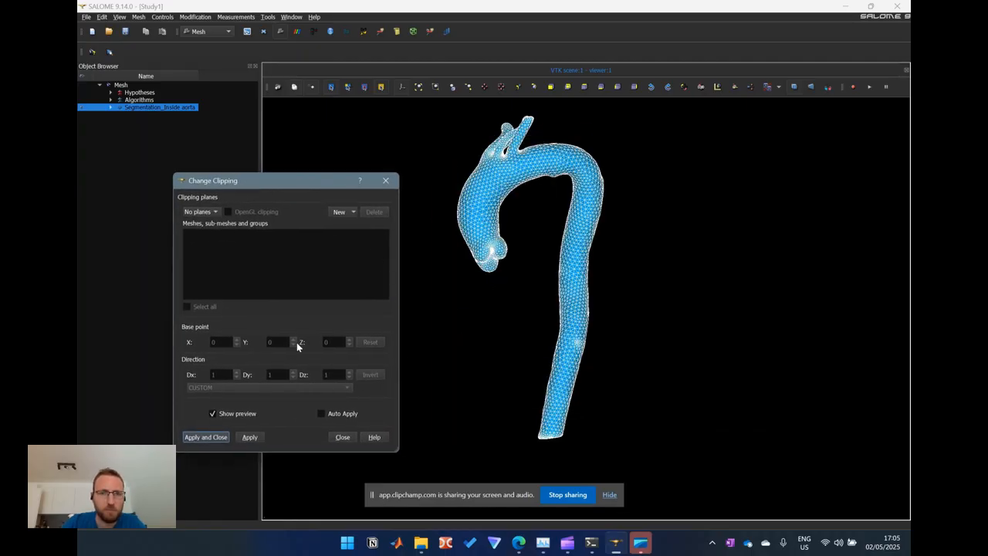
{"action": "left_click", "coordinate": [344, 212]}
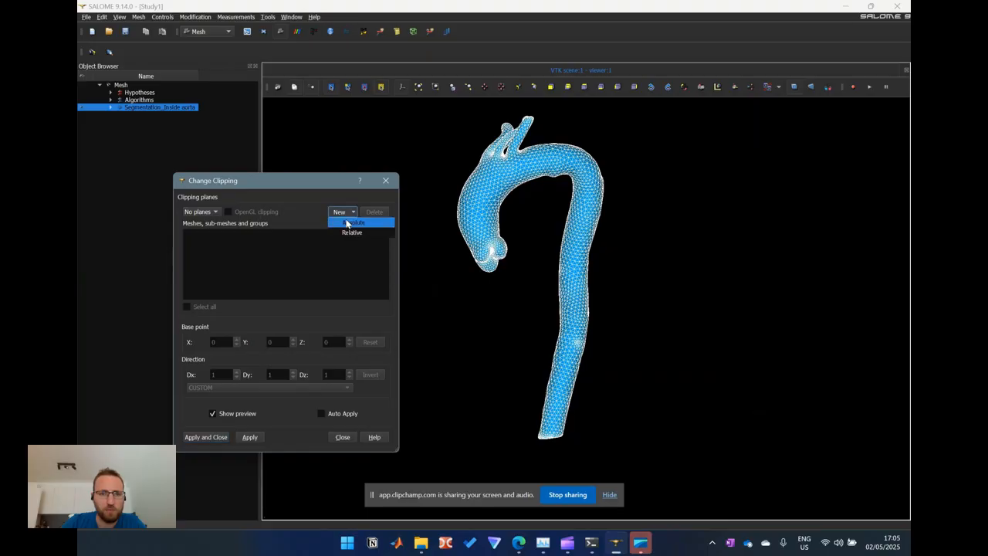
{"action": "left_click", "coordinate": [351, 232]}
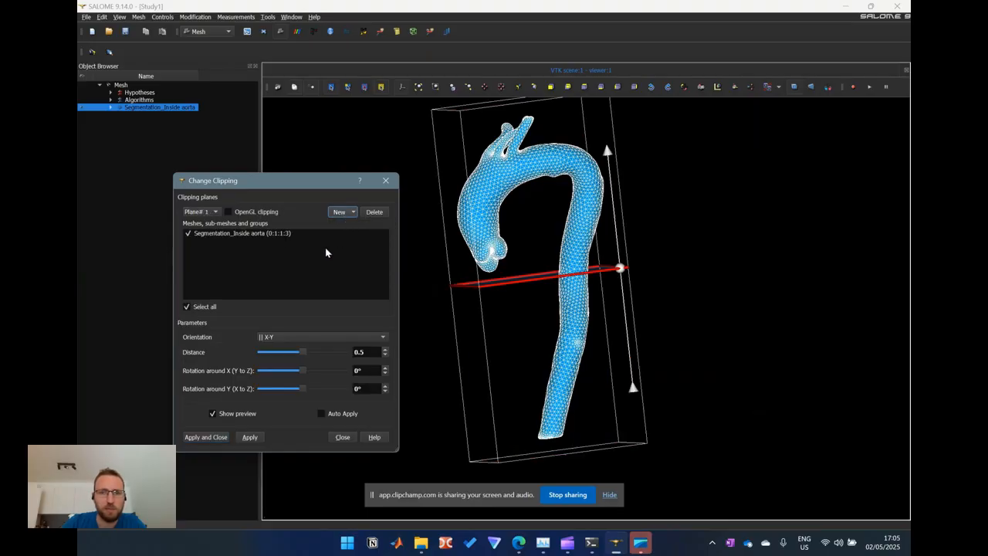
{"action": "left_click", "coordinate": [323, 414]}
{"action": "mouse_move", "coordinate": [700, 290]}
{"action": "right_mouse_down", "text": "ctrl"}
{"action": "mouse_move", "coordinate": [710, 333]}
{"action": "mouse_move", "coordinate": [709, 305]}
{"action": "right_mouse_up", "text": "ctrl"}
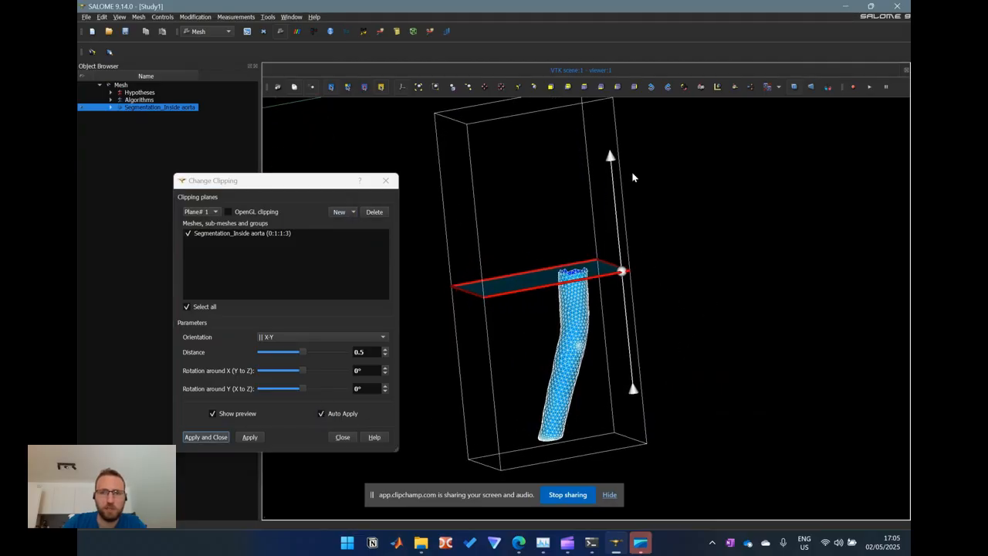
Step: Move the clipping plane to distance 0.78 with rotations of about -15° around X and -160° around Y, and exclude the aorta mesh from clipping
{"action": "left_click_drag", "start_coordinate": [610, 158], "coordinate": [616, 383]}
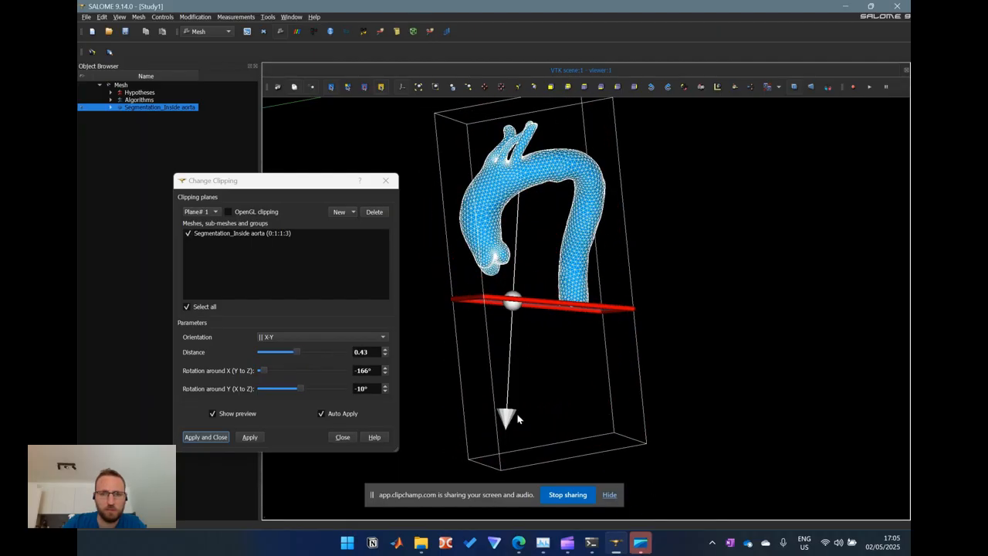
{"action": "left_click_drag", "start_coordinate": [506, 418], "coordinate": [626, 461]}
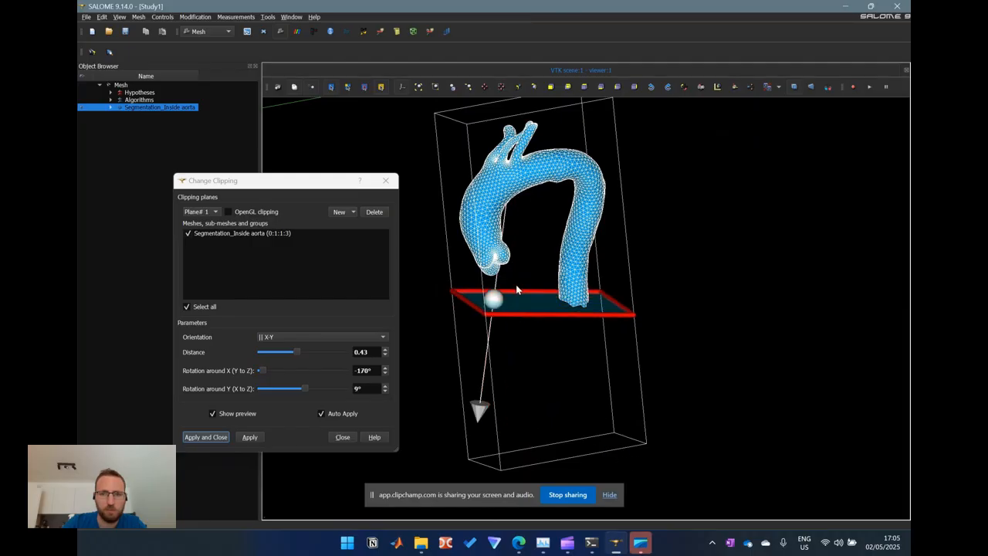
{"action": "left_click_drag", "start_coordinate": [540, 303], "coordinate": [528, 177]}
{"action": "left_click_drag", "start_coordinate": [494, 293], "coordinate": [378, 351]}
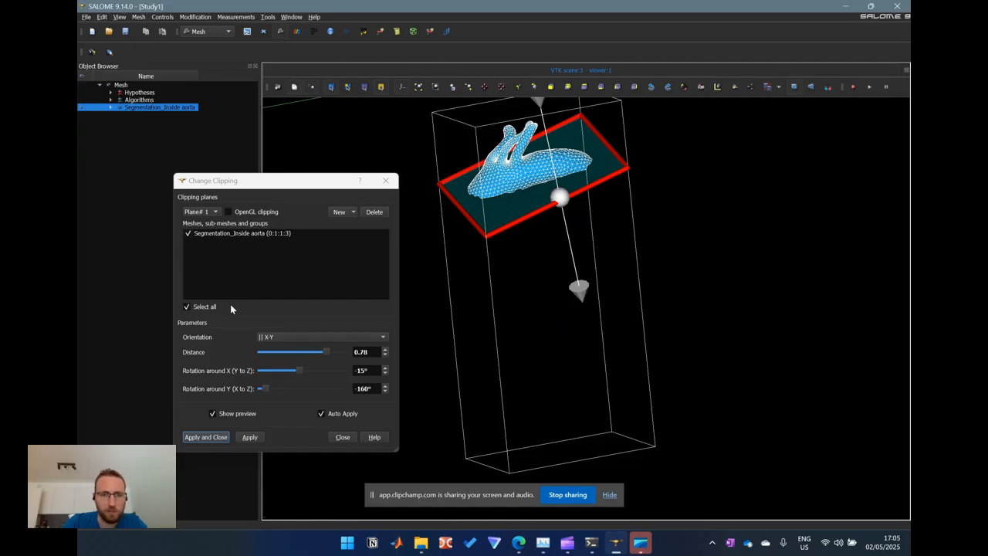
{"action": "left_click", "coordinate": [188, 233]}
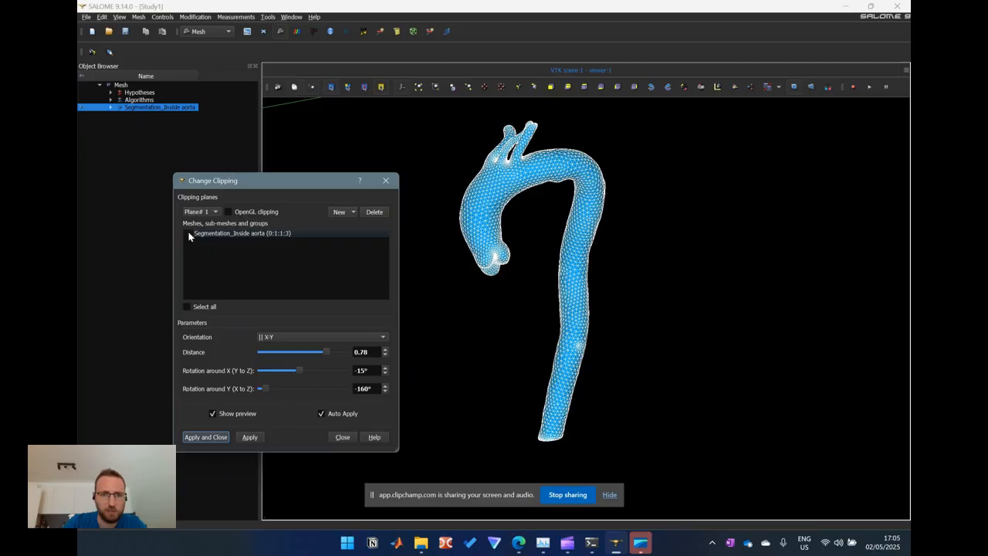
{"action": "left_click", "coordinate": [337, 436]}
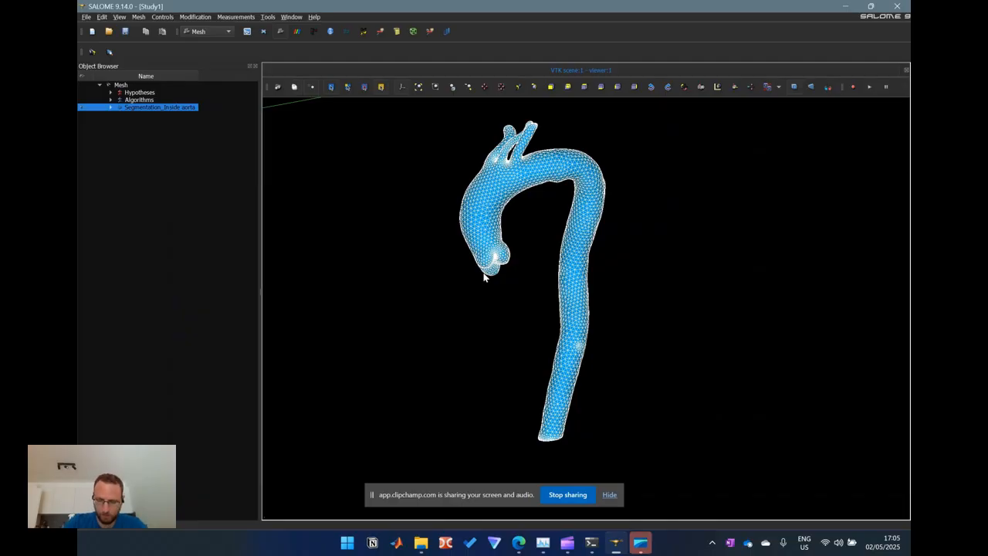
Step: Examine the surface mesh around the arch, its branch vessels and the ascending aorta from several angles
{"action": "left_click", "coordinate": [111, 107]}
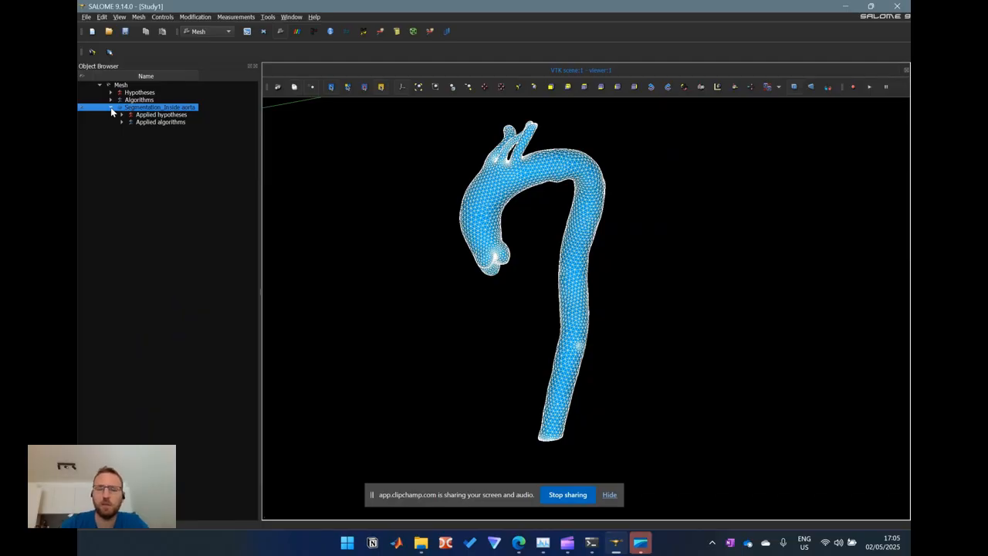
{"action": "right_click_drag", "start_coordinate": [537, 199], "coordinate": [548, 248], "text": "ctrl"}
{"action": "right_click_drag", "start_coordinate": [482, 255], "coordinate": [523, 253], "text": "ctrl"}
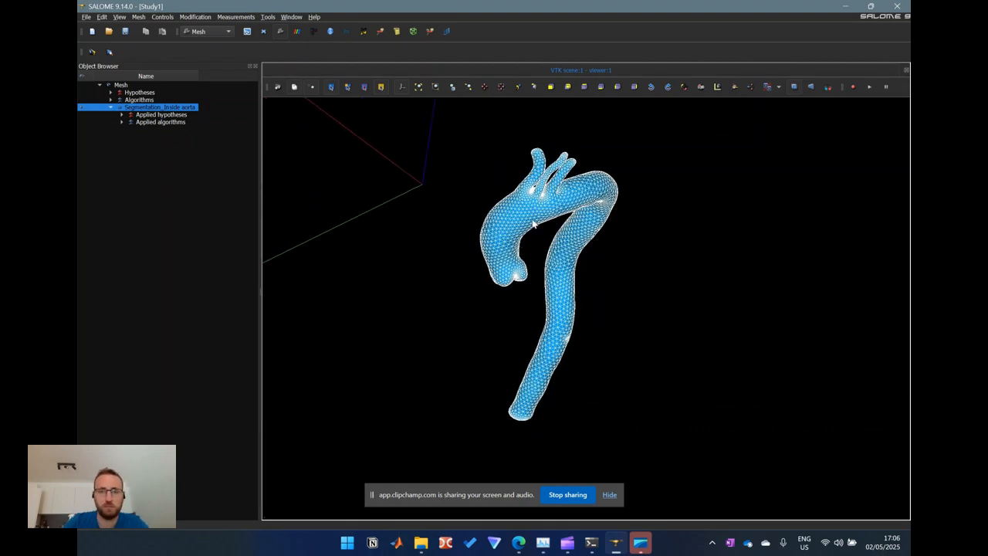
{"action": "middle_click_drag", "start_coordinate": [544, 144], "coordinate": [543, 196], "text": "ctrl"}
{"action": "scroll", "coordinate": [542, 196], "scroll_direction": "up", "scroll_amount": 4}
{"action": "scroll", "coordinate": [560, 257], "scroll_direction": "up", "scroll_amount": 6}
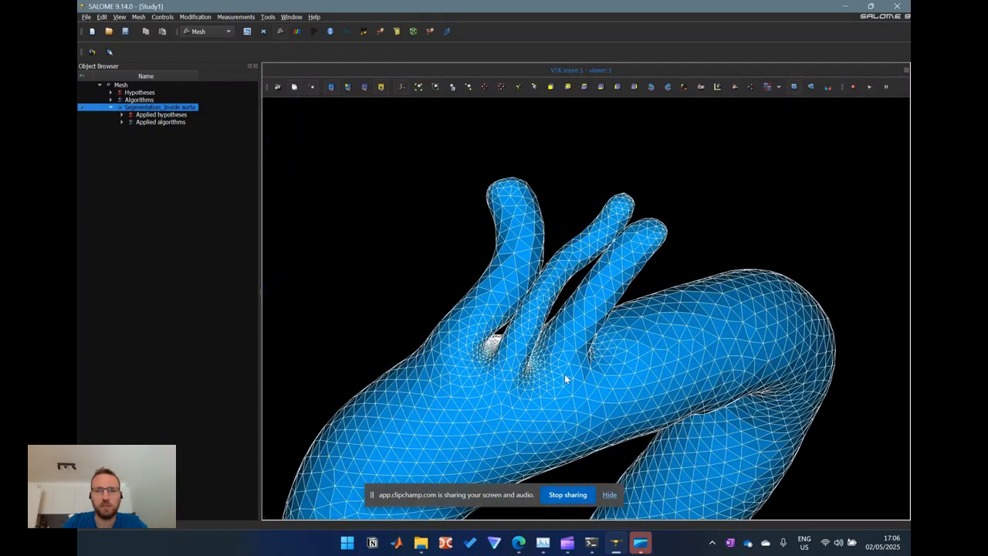
{"action": "scroll", "coordinate": [539, 266], "scroll_direction": "down", "scroll_amount": 4}
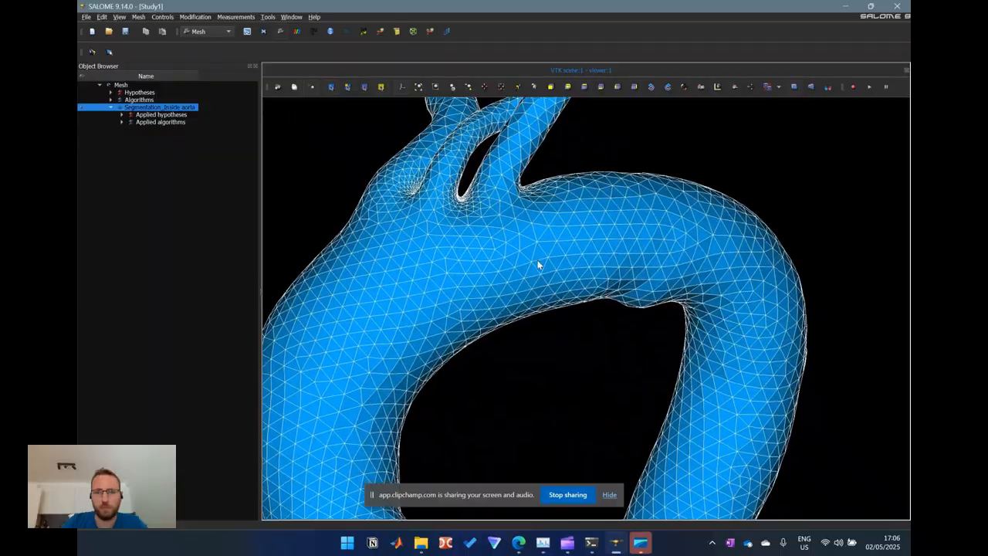
{"action": "middle_click_drag", "start_coordinate": [518, 271], "coordinate": [544, 315], "text": "ctrl"}
{"action": "right_click_drag", "start_coordinate": [543, 314], "coordinate": [618, 342], "text": "ctrl"}
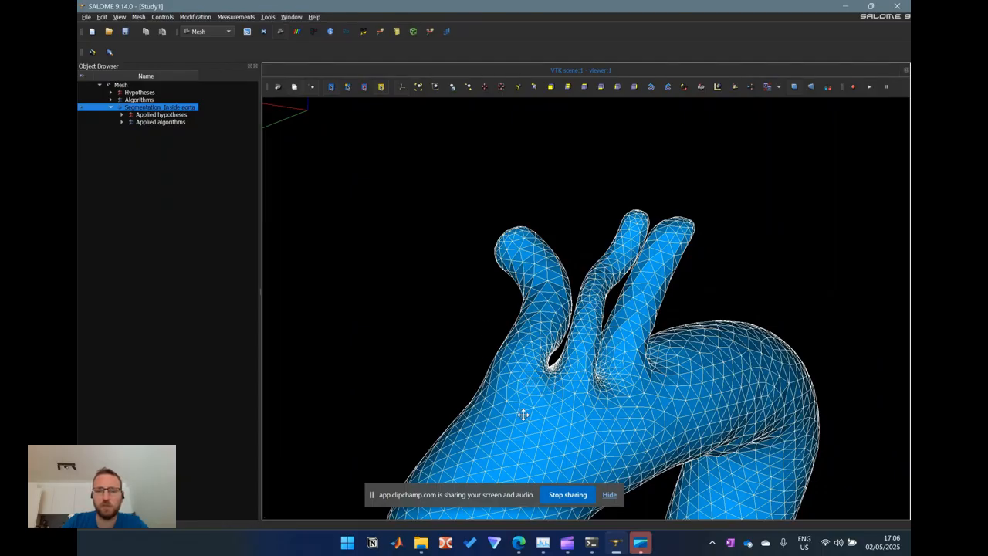
{"action": "left_click_drag", "start_coordinate": [571, 394], "coordinate": [575, 346]}
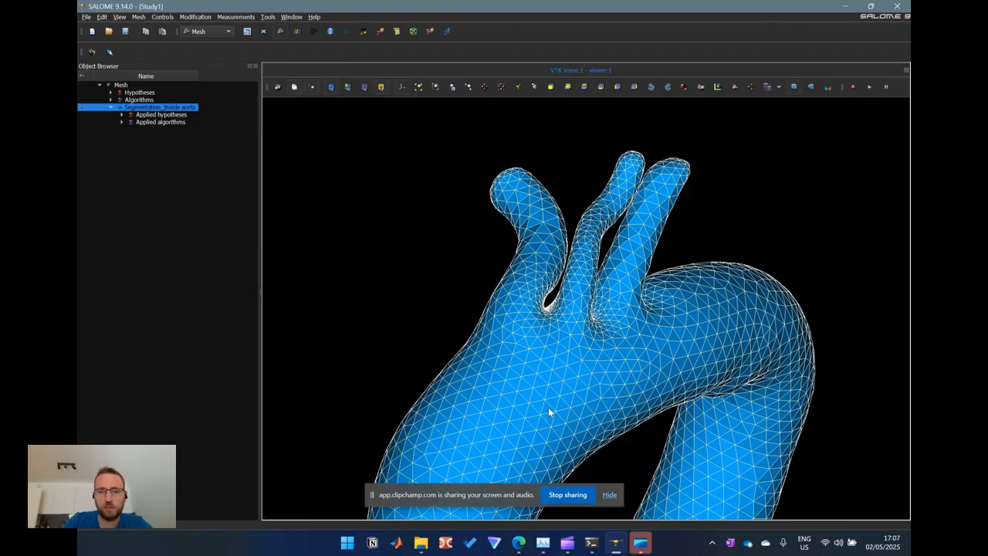
{"action": "left_click_drag", "start_coordinate": [524, 378], "coordinate": [552, 266]}
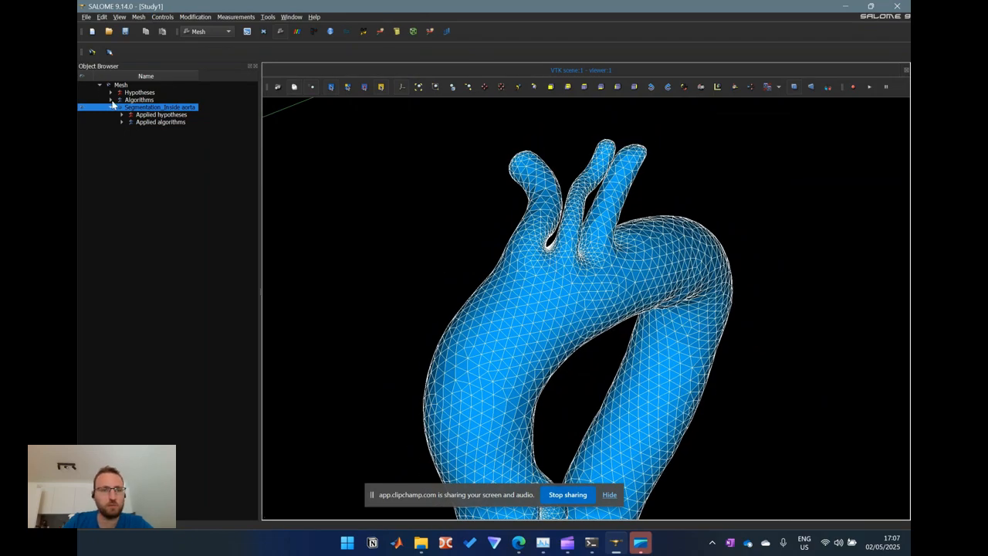
{"action": "right_click", "coordinate": [128, 109]}
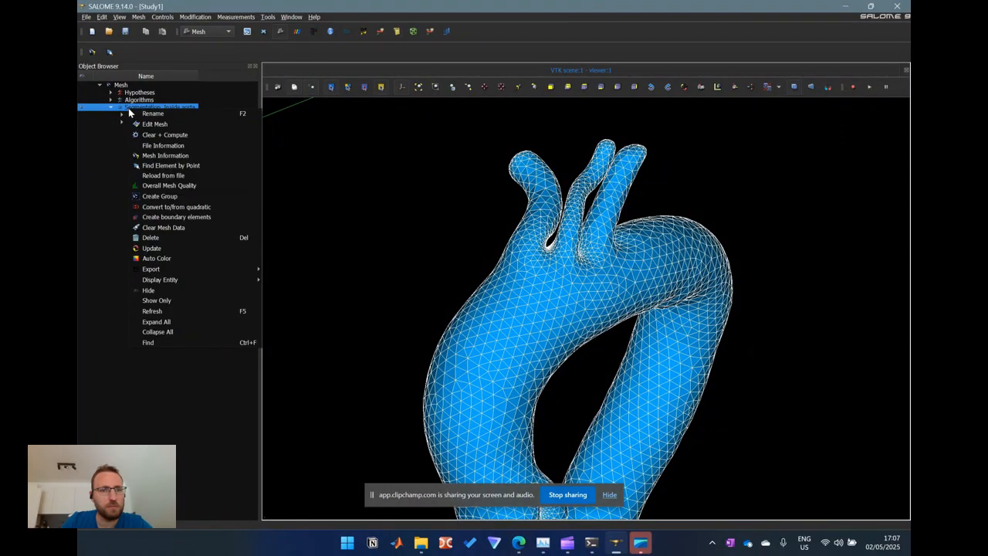
{"action": "left_click", "coordinate": [168, 197]}
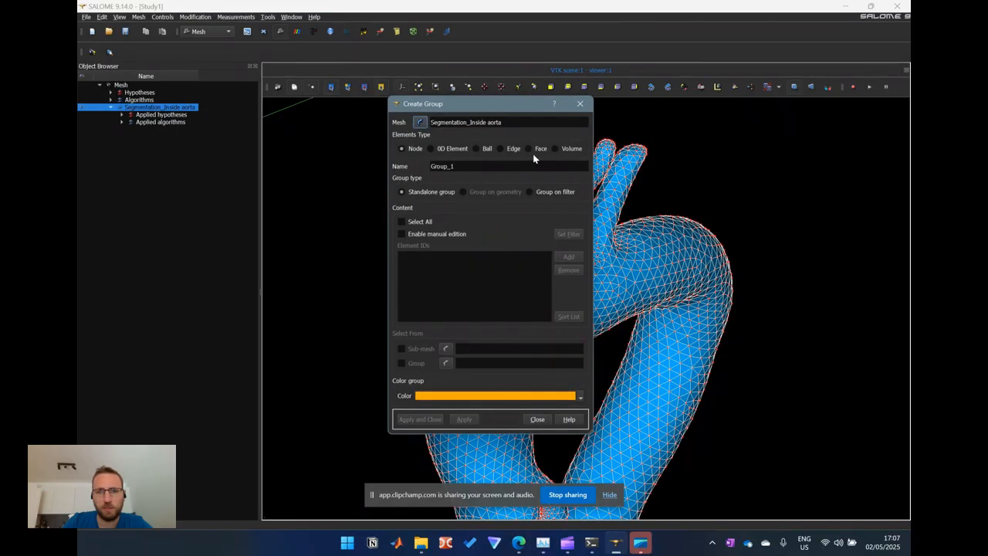
{"action": "left_click", "coordinate": [531, 149]}
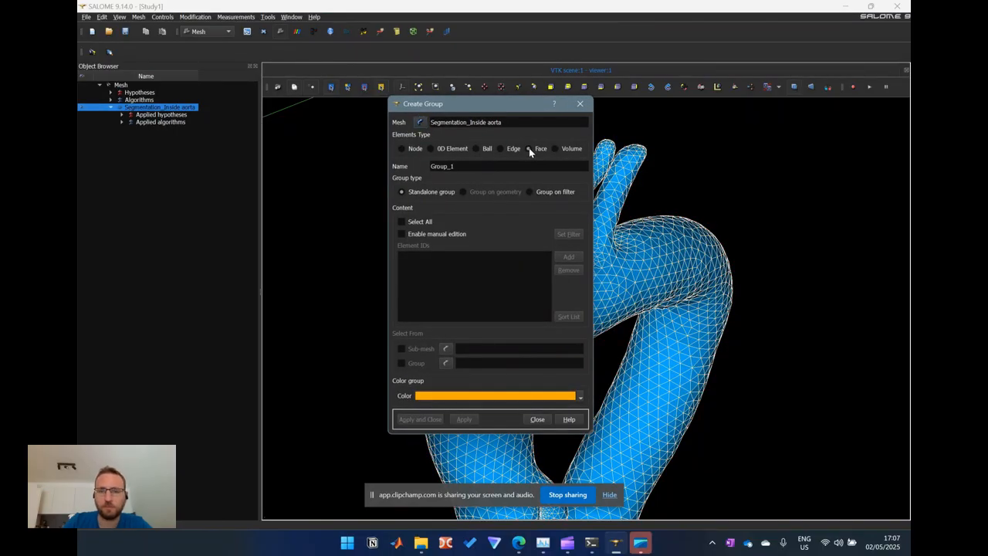
{"action": "left_click", "coordinate": [403, 234]}
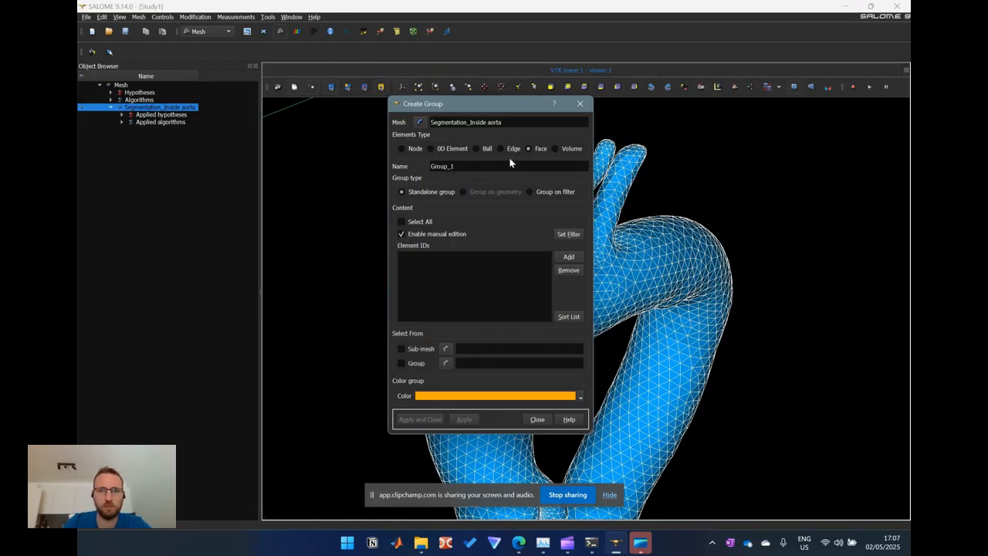
{"action": "left_click_drag", "start_coordinate": [491, 103], "coordinate": [281, 143]}
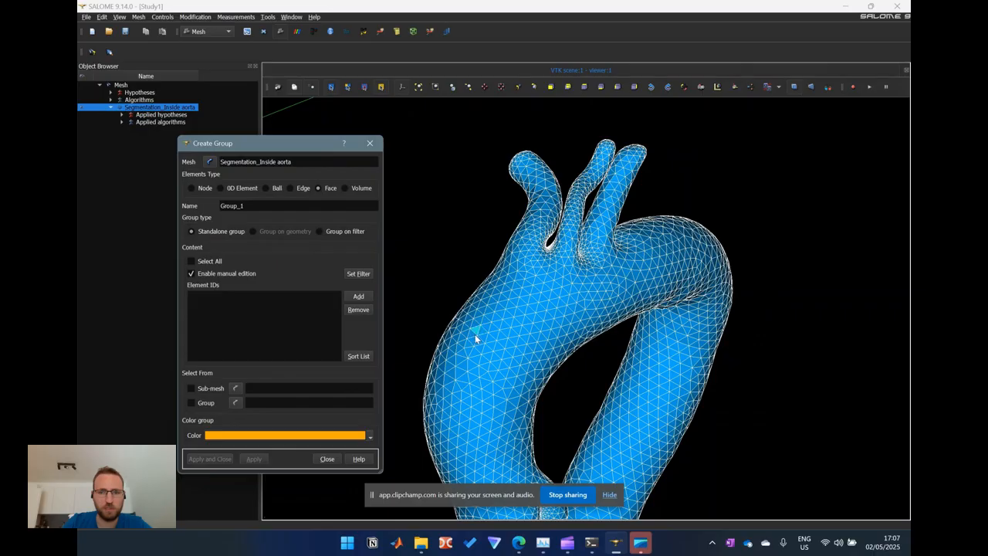
{"action": "left_click", "coordinate": [500, 306]}
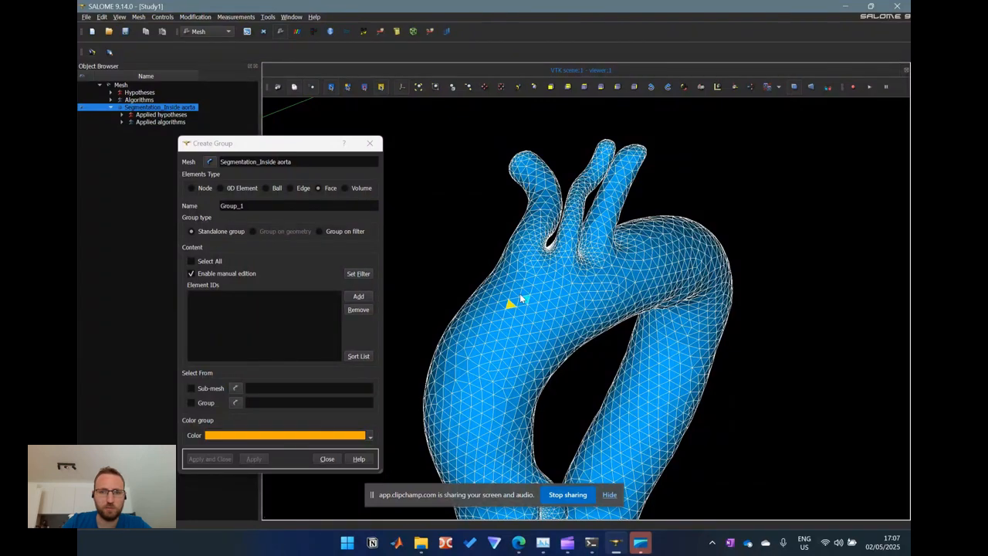
{"action": "left_click", "coordinate": [518, 291]}
{"action": "left_click", "coordinate": [491, 298]}
{"action": "left_click", "coordinate": [504, 283]}
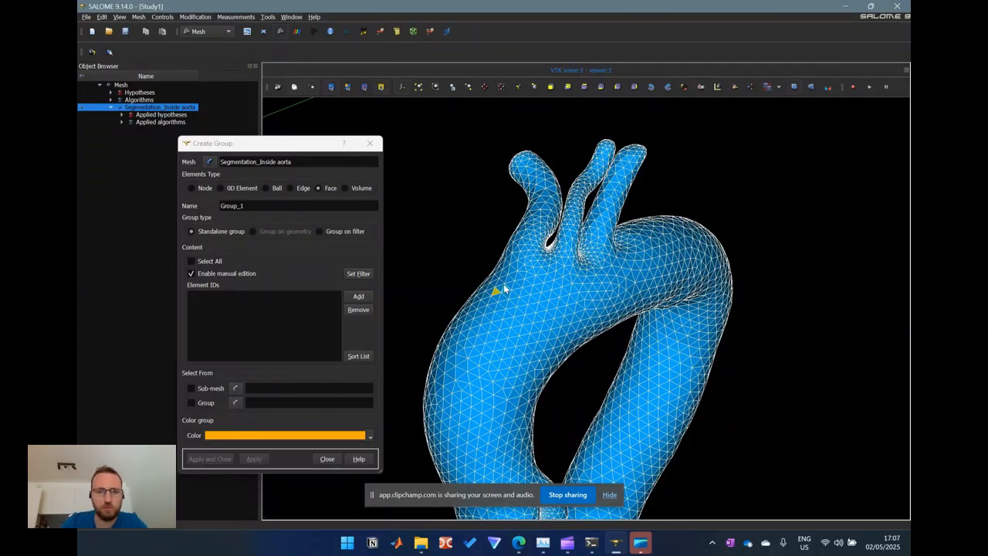
{"action": "left_click", "coordinate": [429, 274]}
{"action": "left_click_drag", "start_coordinate": [346, 149], "coordinate": [298, 157]}
{"action": "middle_click_drag", "start_coordinate": [394, 249], "coordinate": [396, 207], "text": "ctrl"}
{"action": "left_click", "coordinate": [278, 469]}
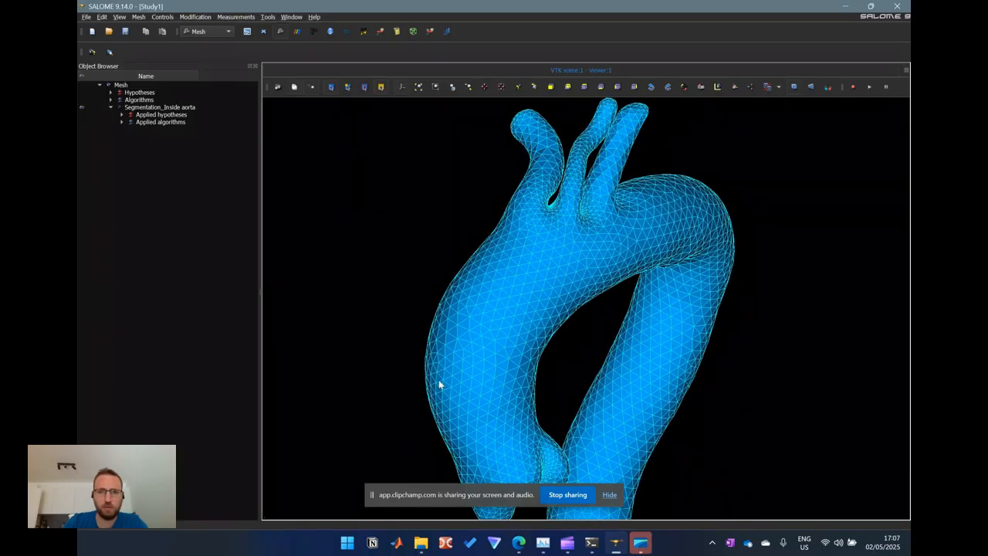
Step: Reapply the existing clipping plane to the Segmentation_Inside aorta mesh with automatic application of changes
{"action": "left_click", "coordinate": [426, 386]}
{"action": "scroll", "coordinate": [397, 340], "scroll_direction": "down", "scroll_amount": 5}
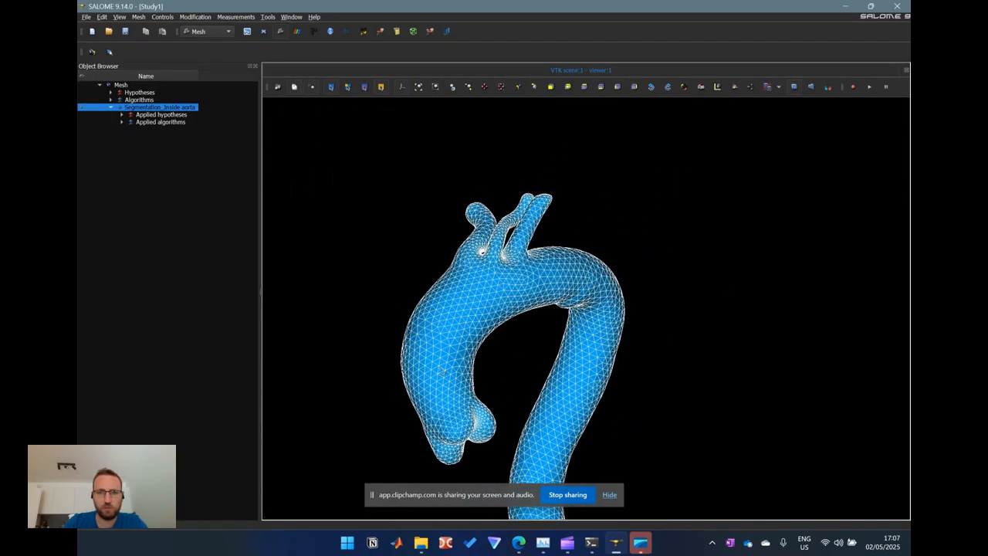
{"action": "middle_click_drag", "start_coordinate": [523, 407], "coordinate": [524, 330]}
{"action": "left_click_drag", "start_coordinate": [524, 329], "coordinate": [451, 216]}
{"action": "right_click", "coordinate": [466, 235]}
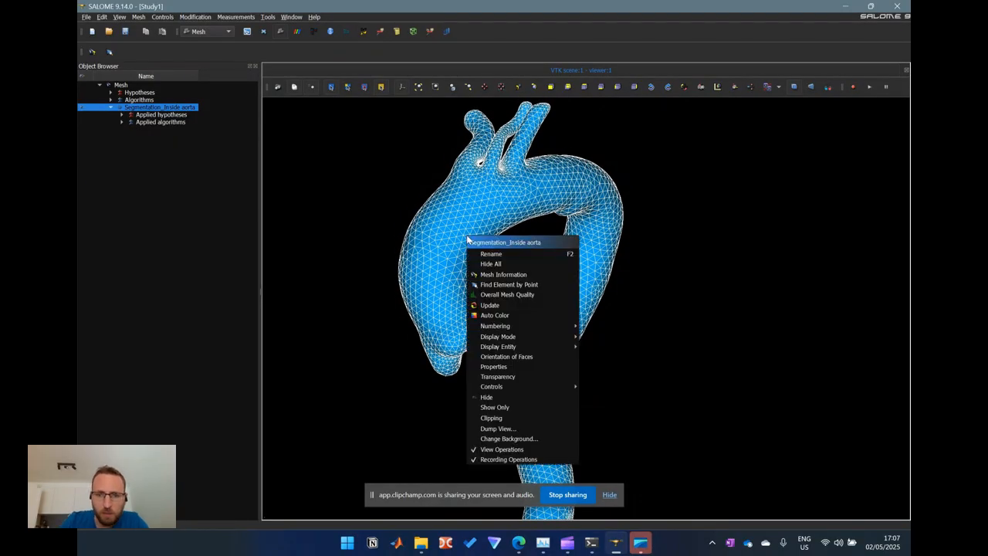
{"action": "left_click", "coordinate": [525, 417]}
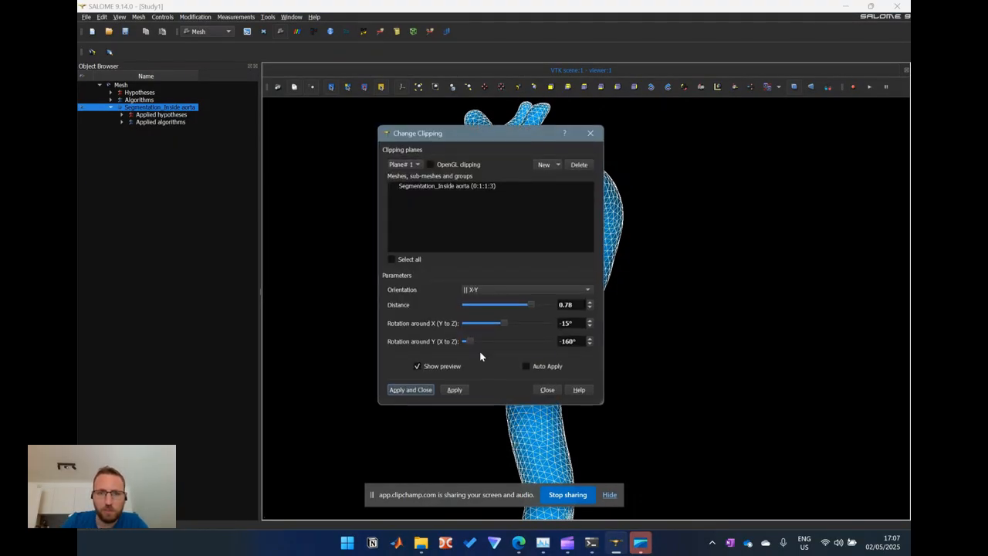
{"action": "left_click", "coordinate": [391, 186]}
{"action": "left_click_drag", "start_coordinate": [453, 141], "coordinate": [177, 179]}
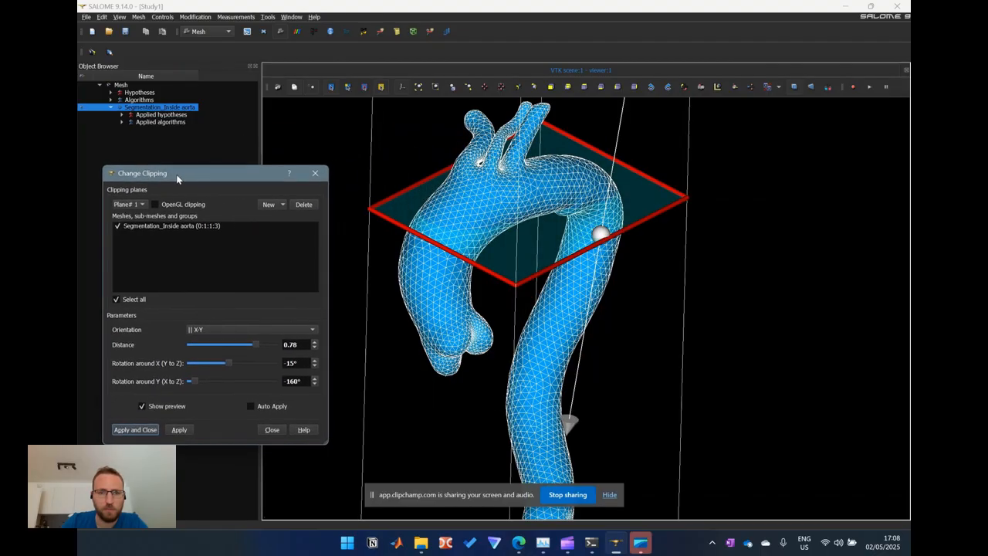
{"action": "left_click", "coordinate": [252, 406]}
Step: Shift the clipping plane up towards the arch branches to distance 0.84 and tilt it to about -18° around X
{"action": "middle_click_drag", "start_coordinate": [706, 279], "coordinate": [733, 390], "text": "ctrl"}
{"action": "left_click_drag", "start_coordinate": [531, 362], "coordinate": [532, 315]}
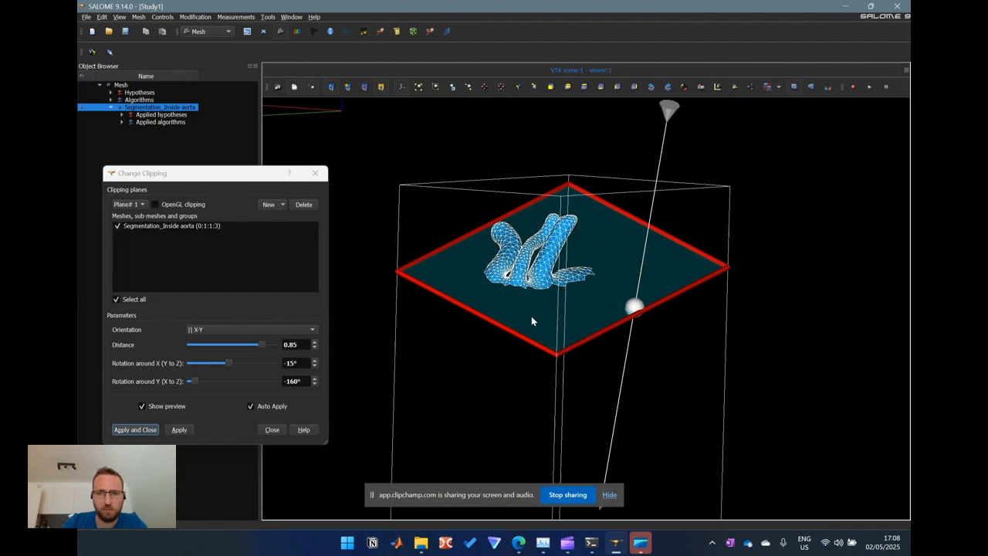
{"action": "left_click_drag", "start_coordinate": [667, 112], "coordinate": [651, 118]}
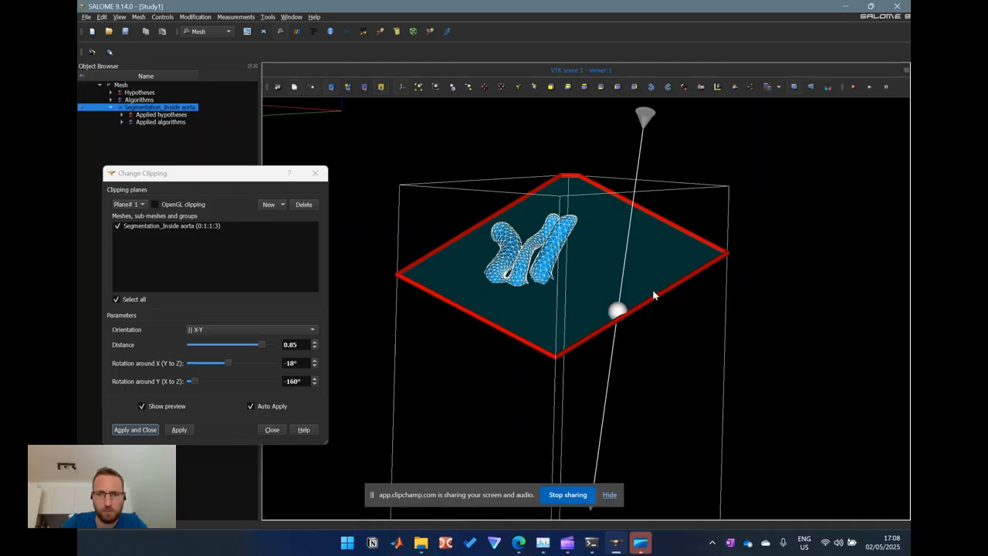
{"action": "left_click_drag", "start_coordinate": [655, 297], "coordinate": [659, 292]}
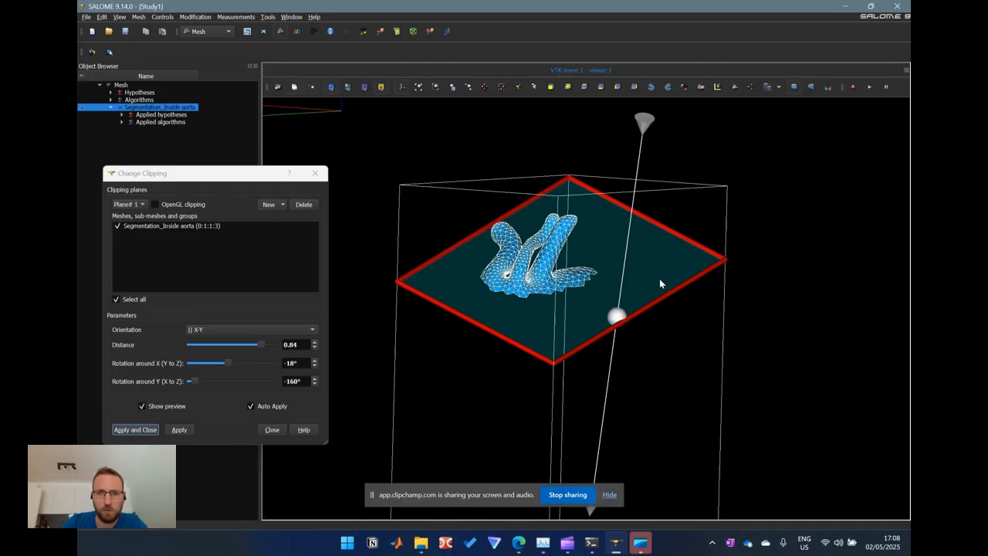
Step: Tilt the clipping plane beneath the arch branches to about -19° around X and -167° around Y
{"action": "right_click_drag", "start_coordinate": [682, 359], "coordinate": [770, 427], "text": "ctrl"}
{"action": "right_click_drag", "start_coordinate": [562, 447], "coordinate": [424, 462], "text": "ctrl"}
{"action": "left_click_drag", "start_coordinate": [424, 462], "coordinate": [429, 494]}
{"action": "right_click_drag", "start_coordinate": [660, 395], "coordinate": [639, 429], "text": "ctrl"}
{"action": "right_click_drag", "start_coordinate": [546, 403], "coordinate": [538, 443], "text": "ctrl"}
{"action": "left_click_drag", "start_coordinate": [445, 463], "coordinate": [446, 448]}
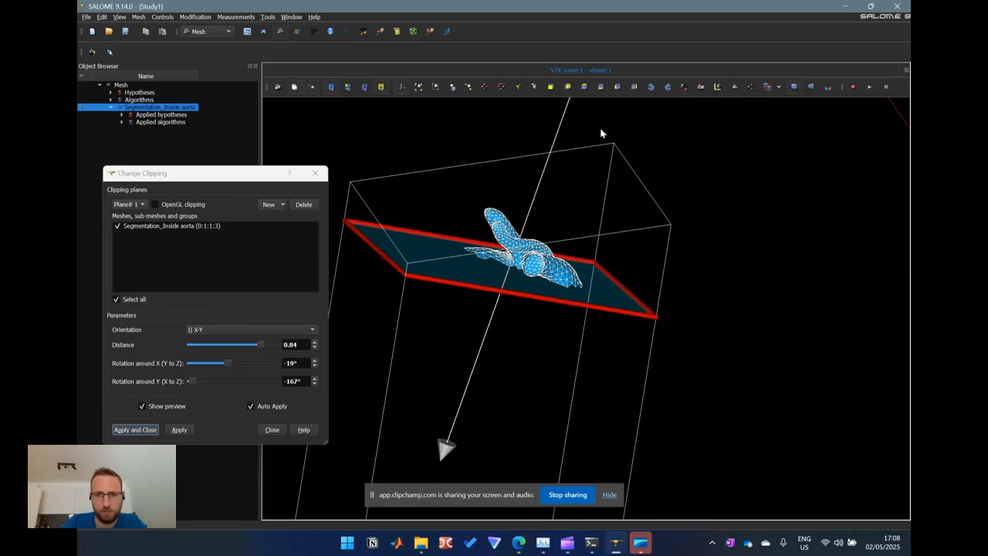
Step: Raise the clipping plane to distance 0.86 and tilt it to about -13° around X and -175° around Y
{"action": "right_click_drag", "start_coordinate": [661, 151], "coordinate": [580, 125], "text": "ctrl"}
{"action": "left_click_drag", "start_coordinate": [580, 125], "coordinate": [574, 137]}
{"action": "left_click_drag", "start_coordinate": [615, 338], "coordinate": [614, 296]}
{"action": "right_click_drag", "start_coordinate": [707, 374], "coordinate": [615, 317], "text": "ctrl"}
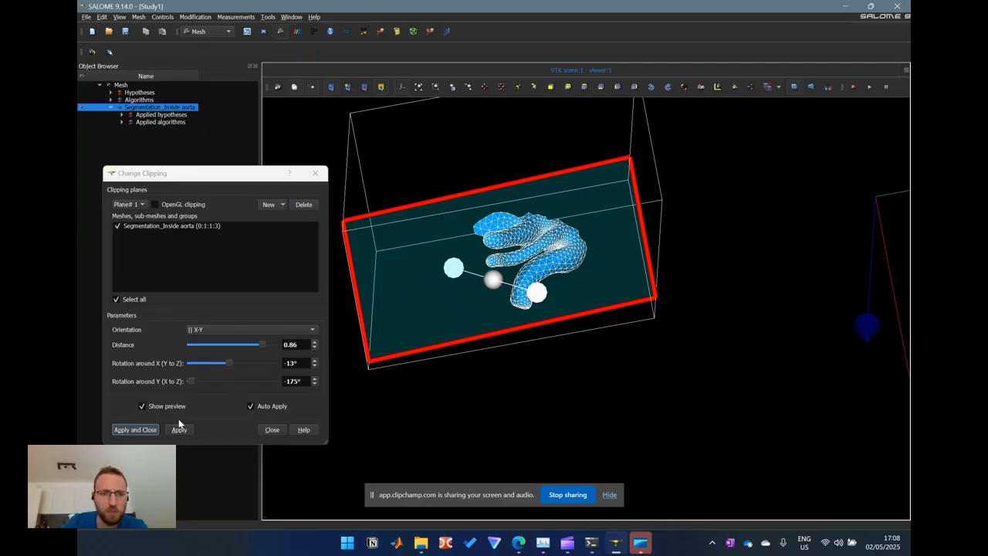
Step: Accept the clipping plane settings so only the arch branches of the aorta mesh are shown
{"action": "left_click", "coordinate": [135, 429]}
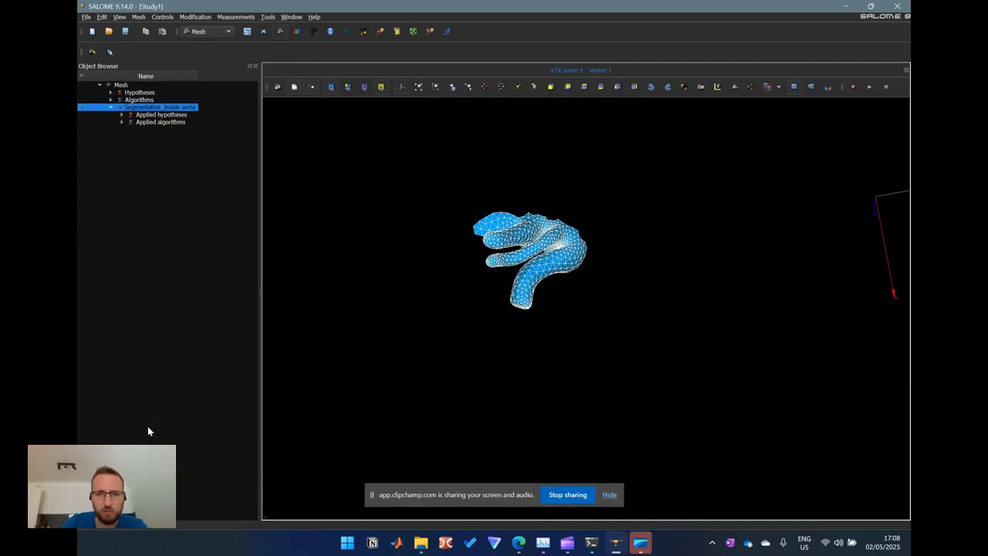
{"action": "right_click_drag", "start_coordinate": [522, 346], "coordinate": [608, 278], "text": "ctrl"}
{"action": "left_click_drag", "start_coordinate": [608, 274], "coordinate": [591, 382], "text": "ctrl"}
{"action": "middle_click_drag", "start_coordinate": [564, 285], "coordinate": [606, 341], "text": "ctrl"}
{"action": "right_click_drag", "start_coordinate": [578, 341], "coordinate": [517, 384], "text": "ctrl"}
Step: Start a new standalone group of faces on the Segmentation_Inside aorta mesh with manual edition enabled
{"action": "right_click", "coordinate": [151, 107]}
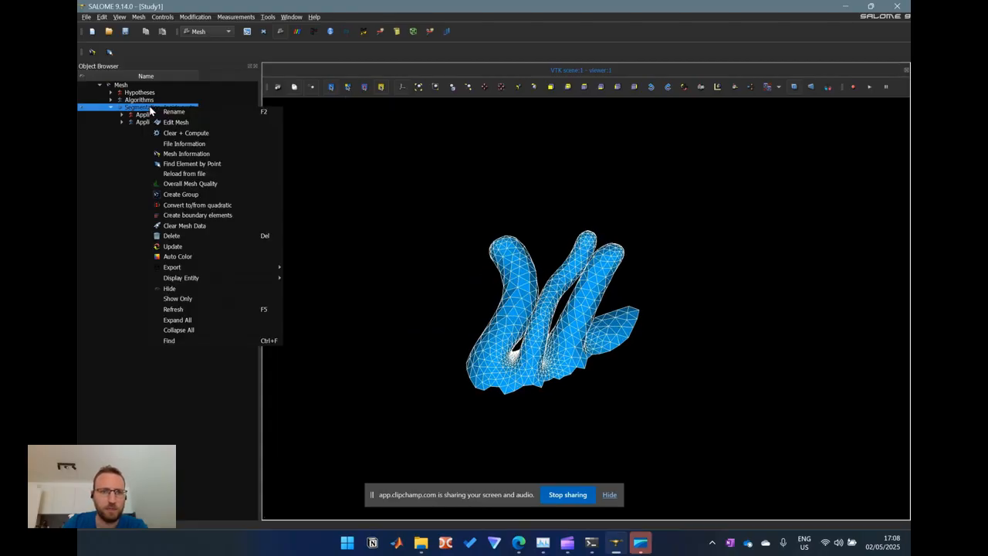
{"action": "left_click", "coordinate": [185, 195]}
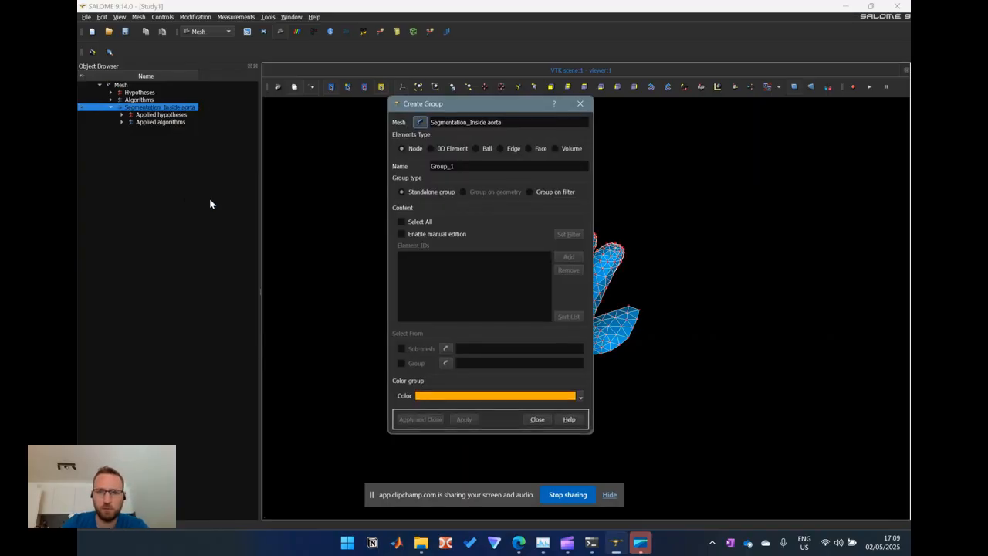
{"action": "left_click_drag", "start_coordinate": [505, 109], "coordinate": [248, 165]}
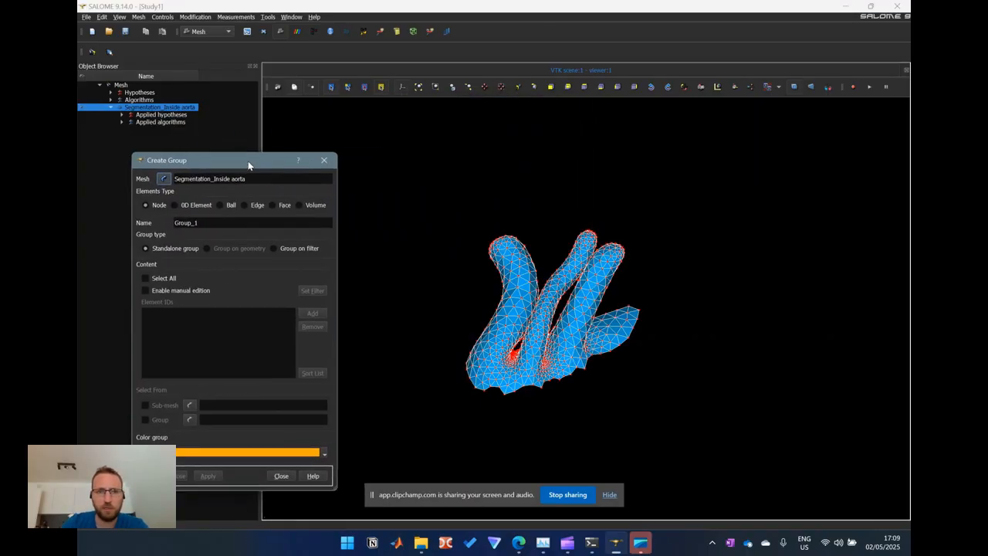
{"action": "left_click", "coordinate": [273, 205]}
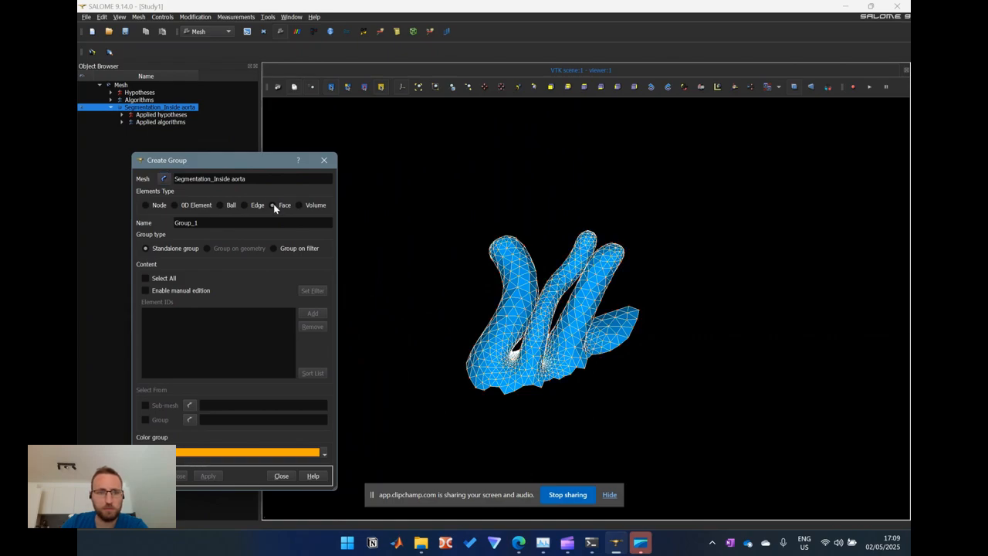
{"action": "left_click", "coordinate": [144, 290]}
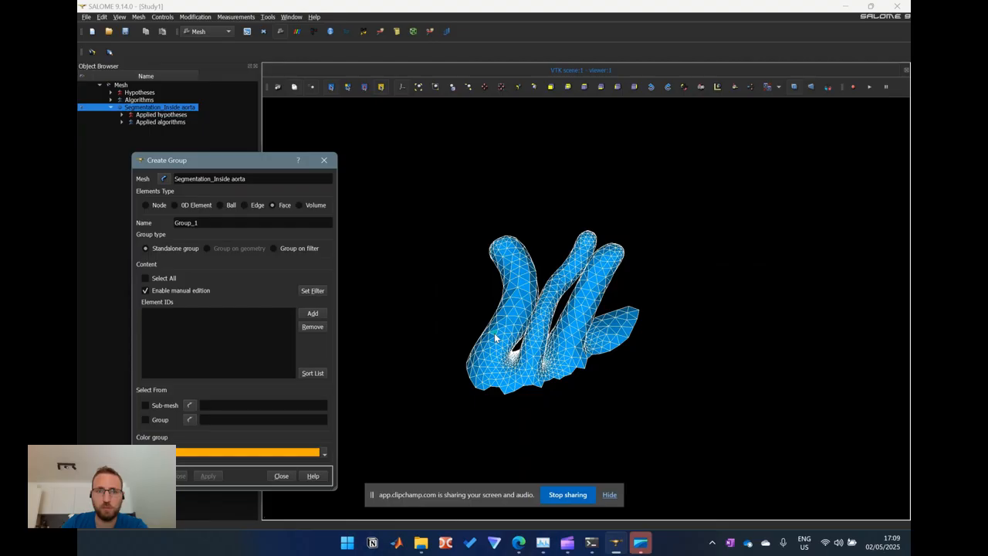
Step: Switch the interaction style and box-select the faces of all clipped arch branches from the current side
{"action": "left_click", "coordinate": [294, 87]}
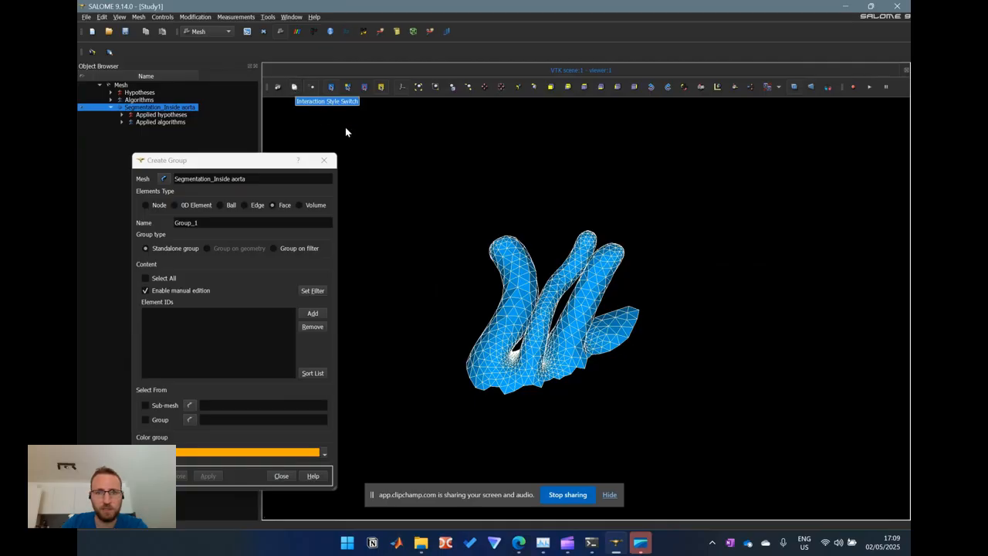
{"action": "left_click_drag", "start_coordinate": [398, 177], "coordinate": [733, 435]}
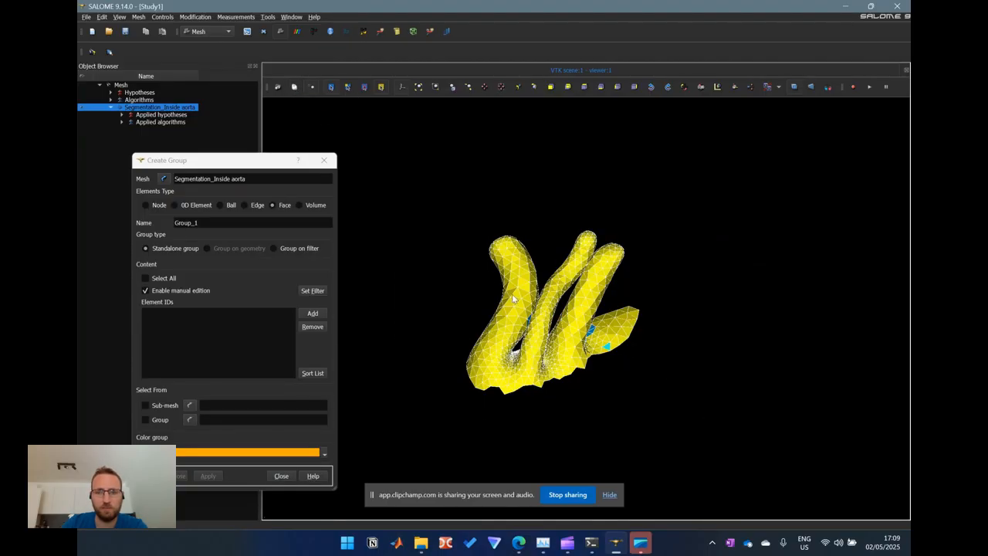
{"action": "left_click_drag", "start_coordinate": [403, 171], "coordinate": [702, 446]}
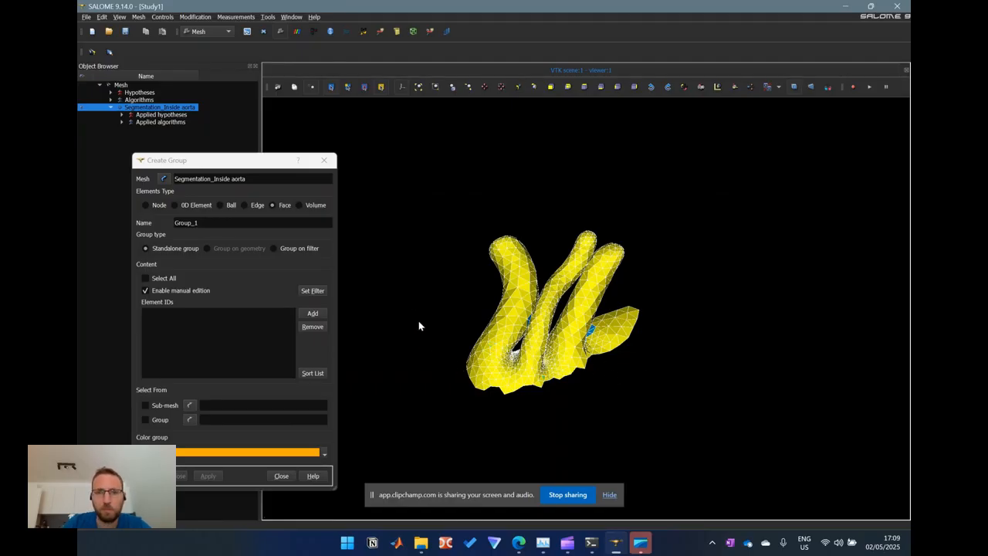
{"action": "left_click_drag", "start_coordinate": [405, 186], "coordinate": [702, 428]}
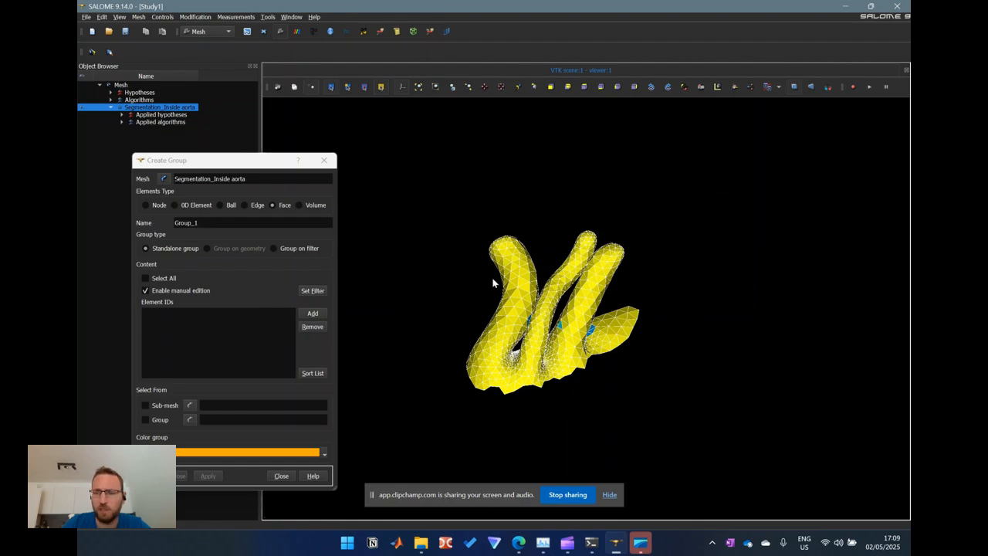
{"action": "left_click_drag", "start_coordinate": [416, 204], "coordinate": [699, 426]}
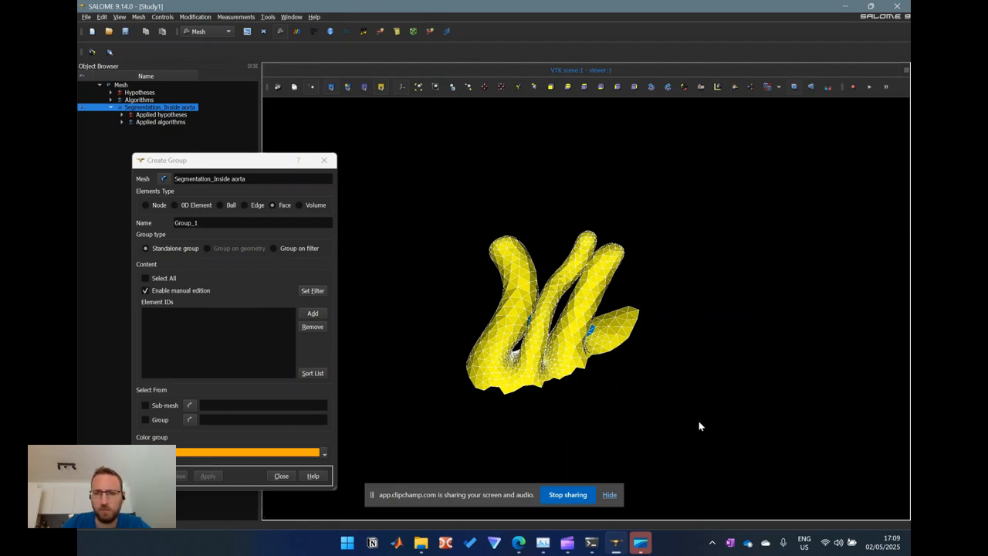
{"action": "left_click_drag", "start_coordinate": [404, 294], "coordinate": [414, 302]}
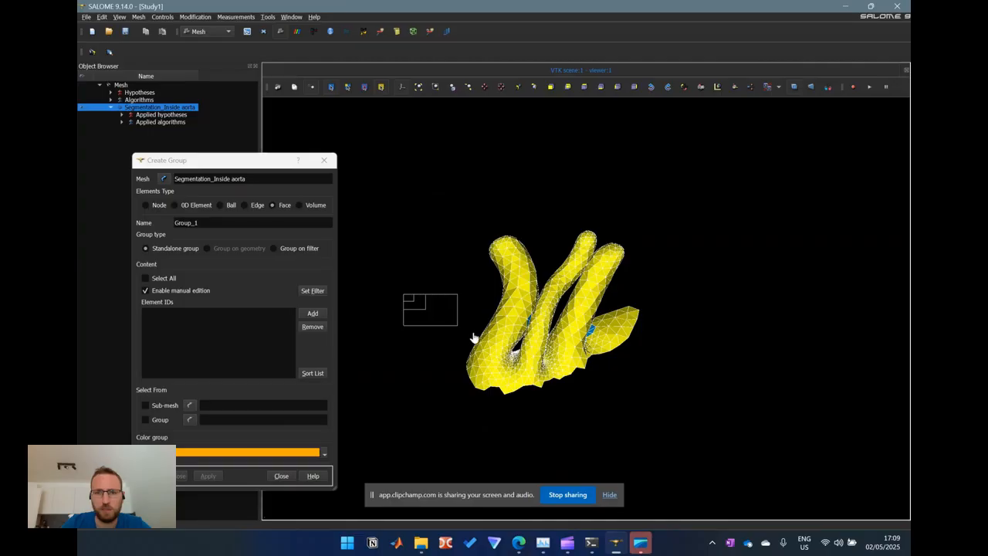
{"action": "left_click_drag", "start_coordinate": [409, 212], "coordinate": [682, 421]}
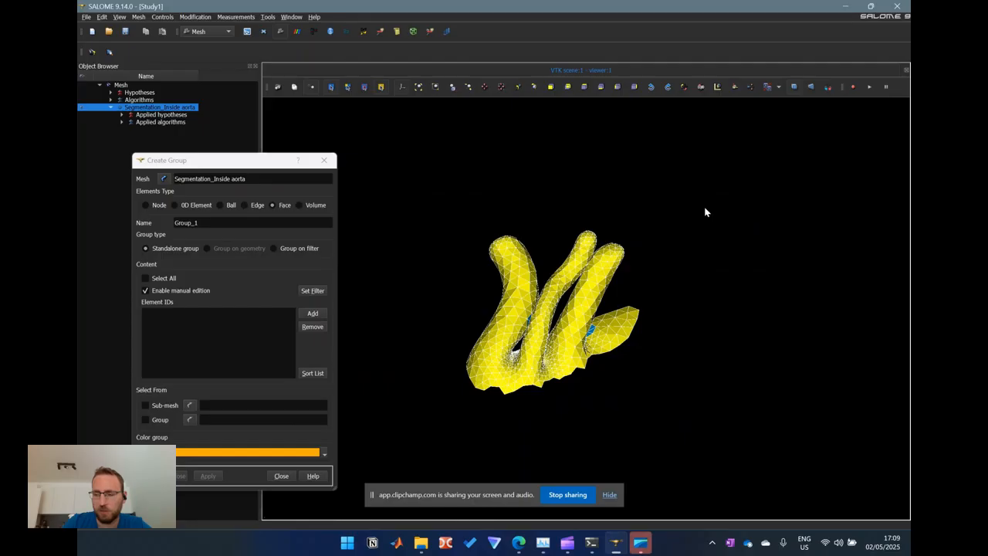
Step: Extend the face selection to the unselected faces on the opposite side of the arch branches with further selection boxes
{"action": "right_click_drag", "start_coordinate": [700, 222], "coordinate": [697, 344], "text": "ctrl"}
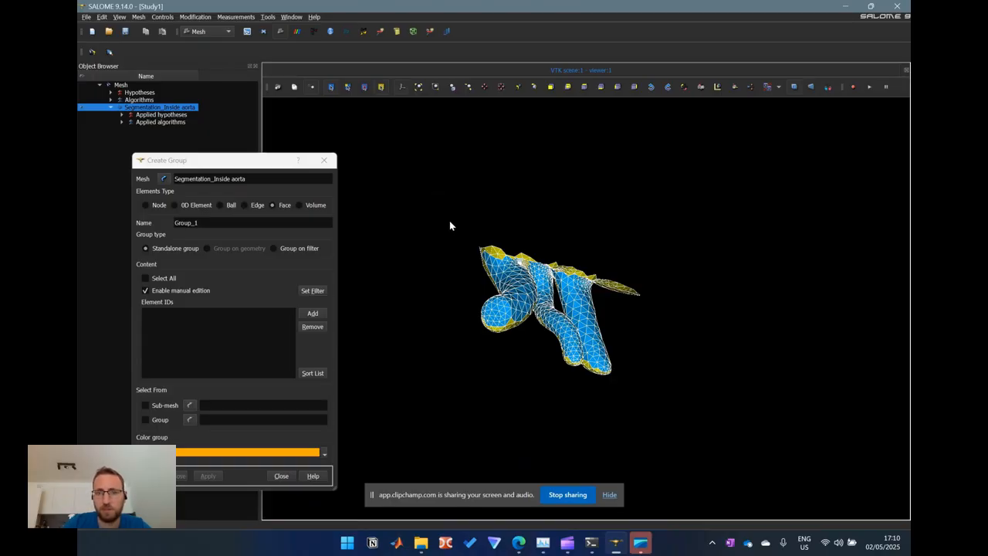
{"action": "left_click_drag", "start_coordinate": [422, 185], "coordinate": [695, 430]}
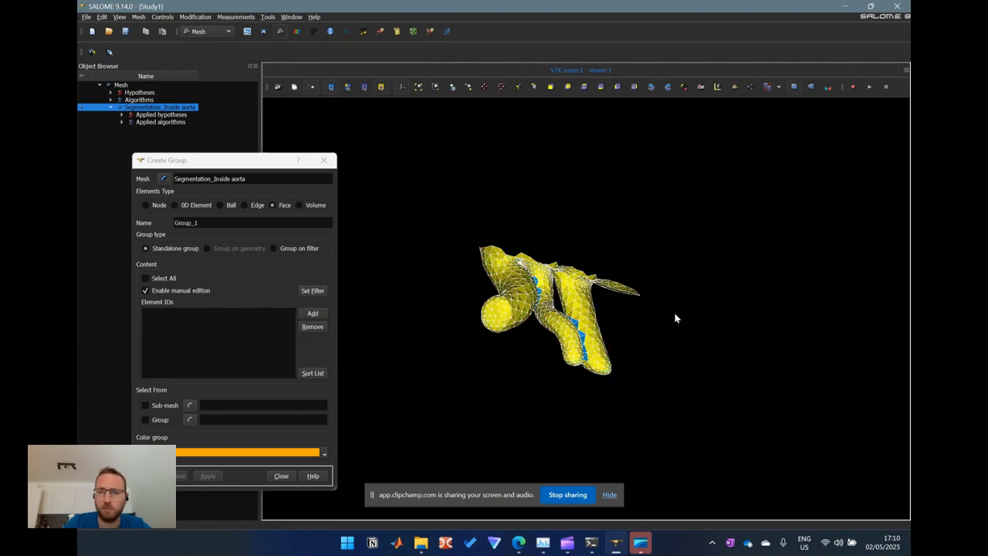
{"action": "right_click_drag", "start_coordinate": [710, 296], "coordinate": [676, 276], "text": "ctrl"}
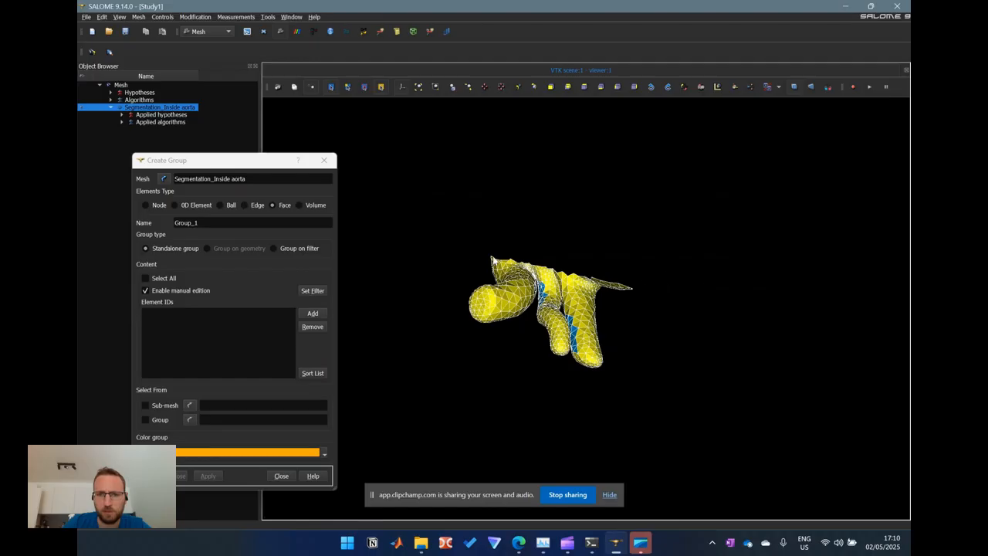
{"action": "left_click_drag", "start_coordinate": [438, 213], "coordinate": [676, 404]}
{"action": "mouse_move", "coordinate": [655, 326]}
{"action": "right_mouse_down", "text": "ctrl"}
{"action": "mouse_move", "coordinate": [656, 336]}
{"action": "mouse_move", "coordinate": [661, 309]}
{"action": "right_mouse_up", "text": "ctrl"}
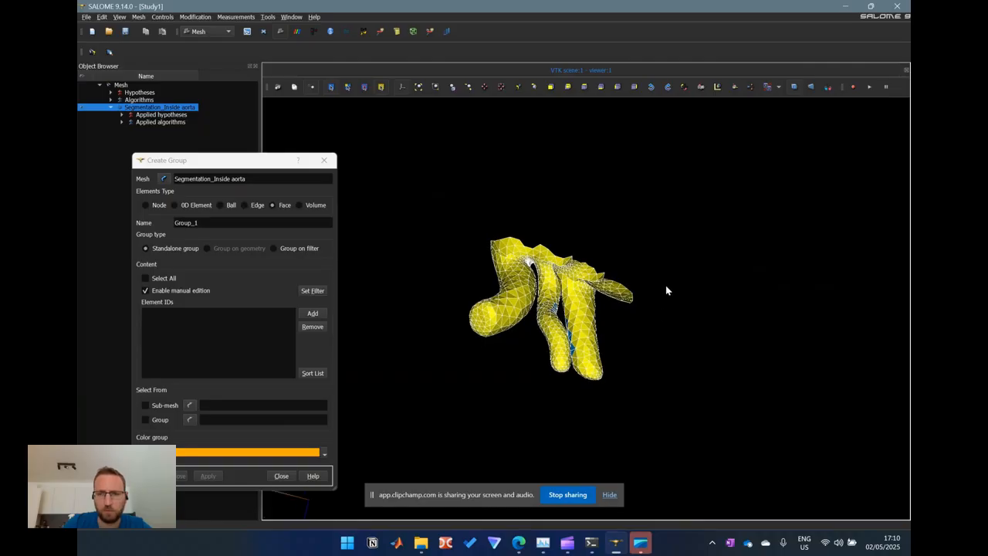
{"action": "right_click_drag", "start_coordinate": [674, 395], "coordinate": [653, 364], "text": "ctrl"}
{"action": "left_click_drag", "start_coordinate": [446, 220], "coordinate": [648, 413]}
Step: Box-select the last missed faces between the arch branches from the cut side of the mesh
{"action": "right_click_drag", "start_coordinate": [679, 288], "coordinate": [545, 202], "text": "ctrl"}
{"action": "left_click_drag", "start_coordinate": [419, 211], "coordinate": [697, 411]}
{"action": "right_click_drag", "start_coordinate": [642, 227], "coordinate": [643, 305], "text": "ctrl"}
{"action": "right_click_drag", "start_coordinate": [634, 221], "coordinate": [652, 324], "text": "ctrl"}
{"action": "right_click_drag", "start_coordinate": [501, 323], "coordinate": [523, 328], "text": "ctrl"}
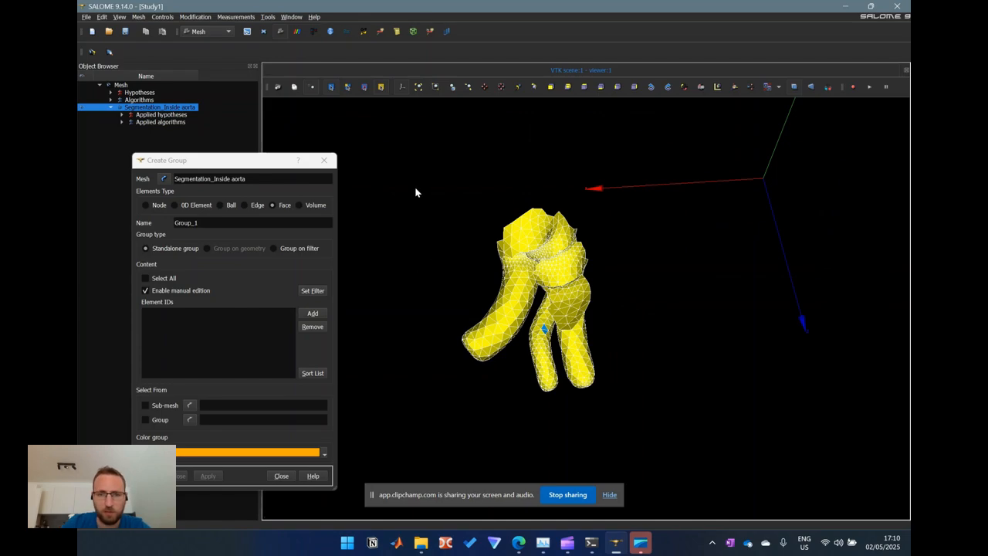
{"action": "left_click_drag", "start_coordinate": [424, 173], "coordinate": [653, 437]}
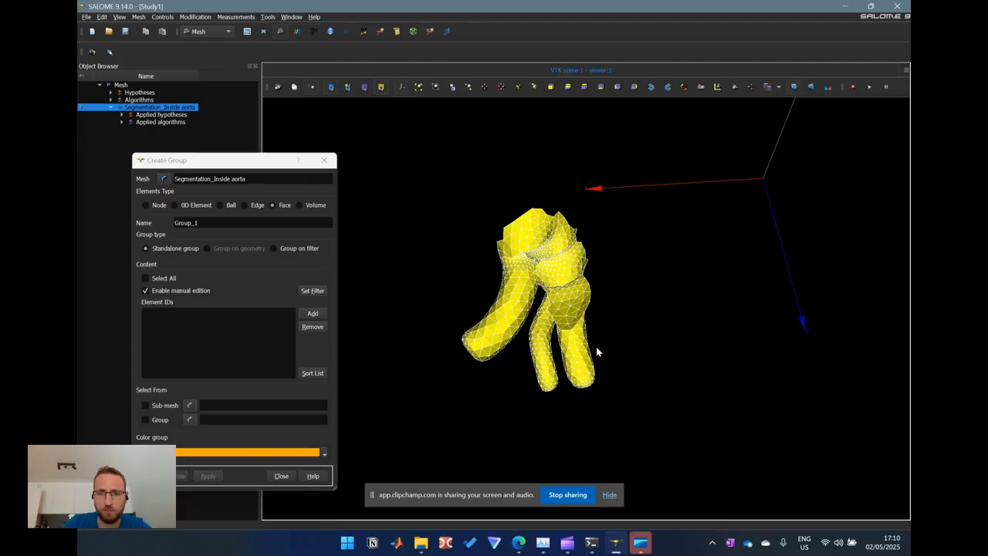
Step: Check the branches from all sides for missed faces and add the selected faces to the group's element list
{"action": "right_click_drag", "start_coordinate": [450, 210], "coordinate": [454, 317], "text": "ctrl"}
{"action": "right_click_drag", "start_coordinate": [459, 238], "coordinate": [455, 314], "text": "ctrl"}
{"action": "right_click_drag", "start_coordinate": [454, 181], "coordinate": [325, 206], "text": "ctrl"}
{"action": "right_click_drag", "start_coordinate": [722, 266], "coordinate": [664, 363], "text": "ctrl"}
{"action": "right_click_drag", "start_coordinate": [587, 308], "coordinate": [600, 299], "text": "ctrl"}
{"action": "right_click_drag", "start_coordinate": [740, 265], "coordinate": [692, 287], "text": "ctrl"}
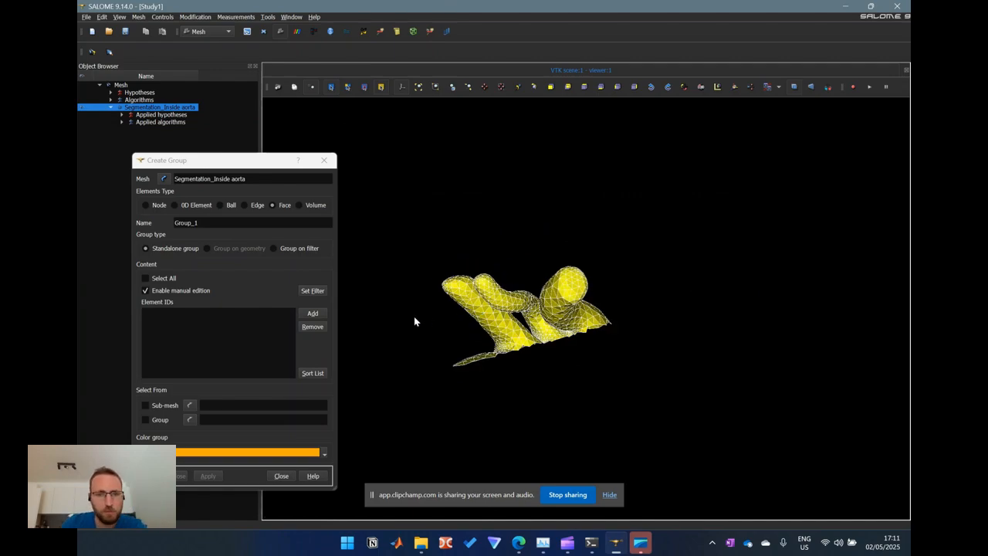
{"action": "left_click", "coordinate": [314, 314]}
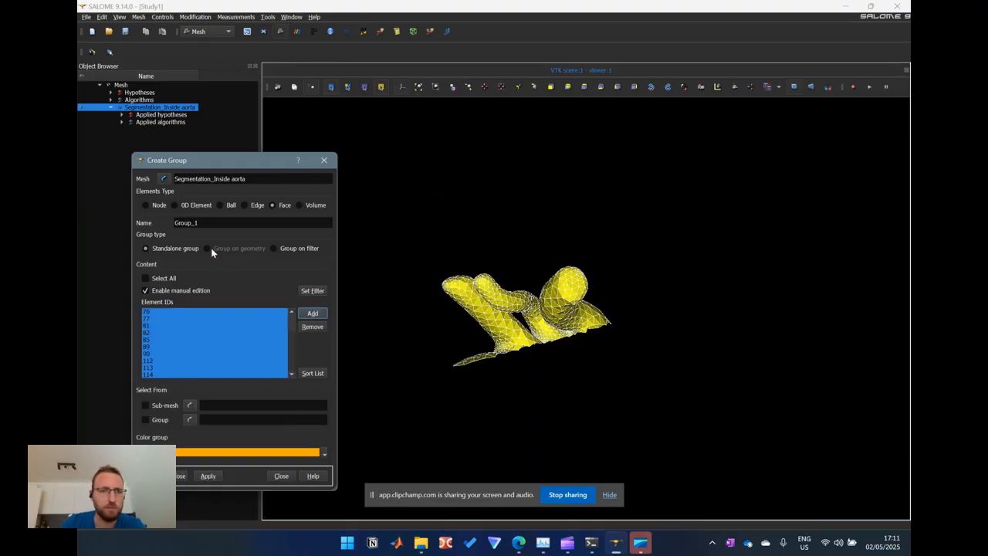
Step: Name the face group "Top vessels" and create it
{"action": "double_click", "coordinate": [212, 223]}
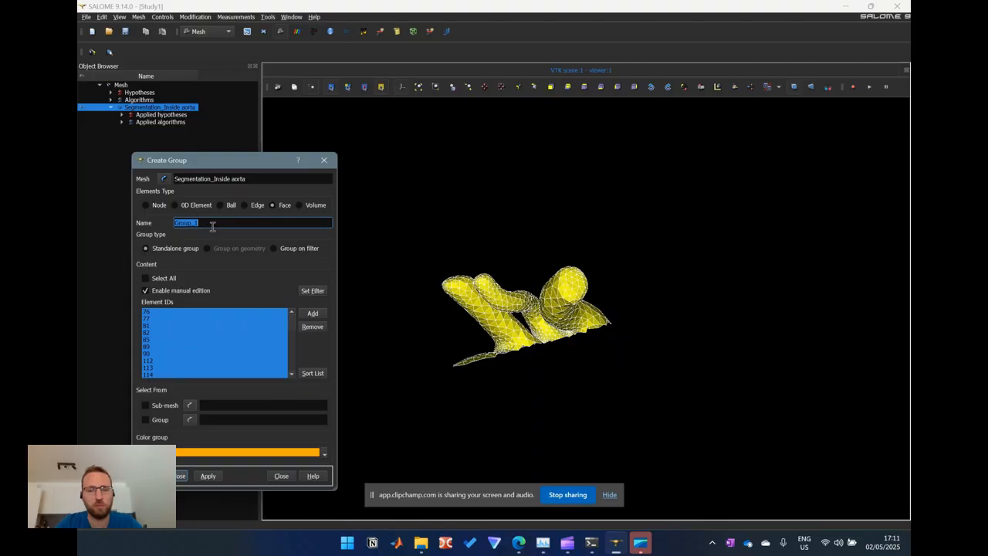
{"action": "type", "text": "T"}
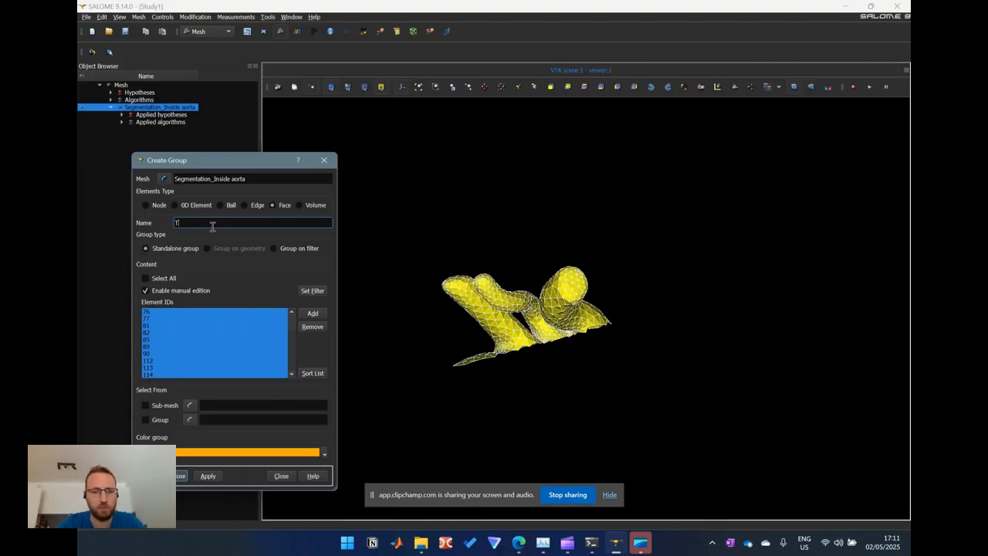
{"action": "type", "text": "op vessels"}
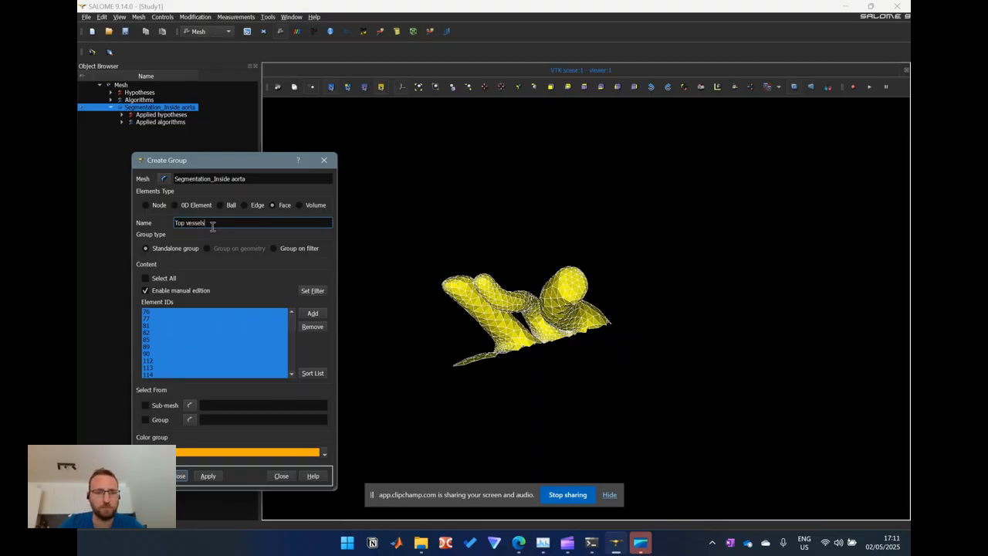
{"action": "left_click", "coordinate": [180, 476]}
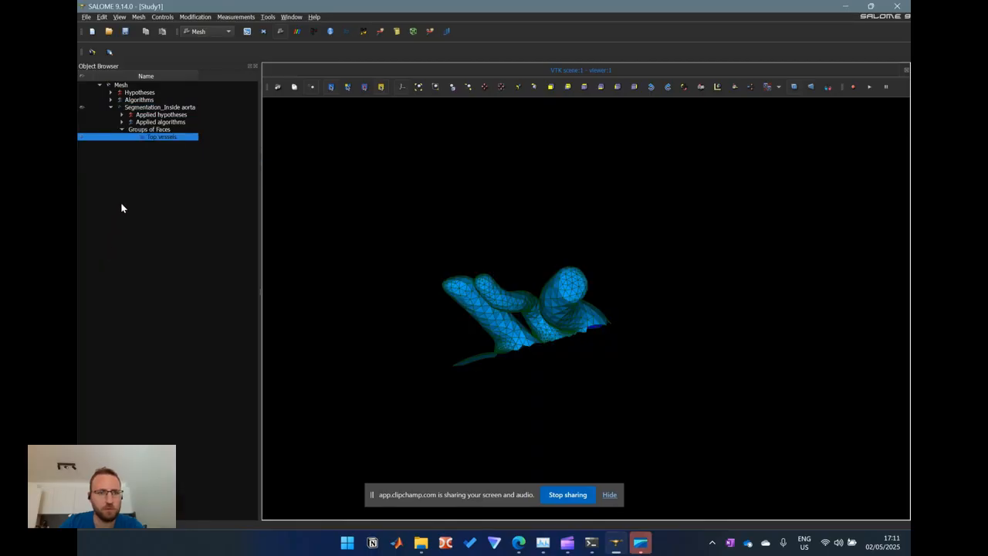
Step: Display the Top vessels face group on its own with the full aorta mesh hidden, and inspect it along the cut
{"action": "left_click", "coordinate": [81, 138]}
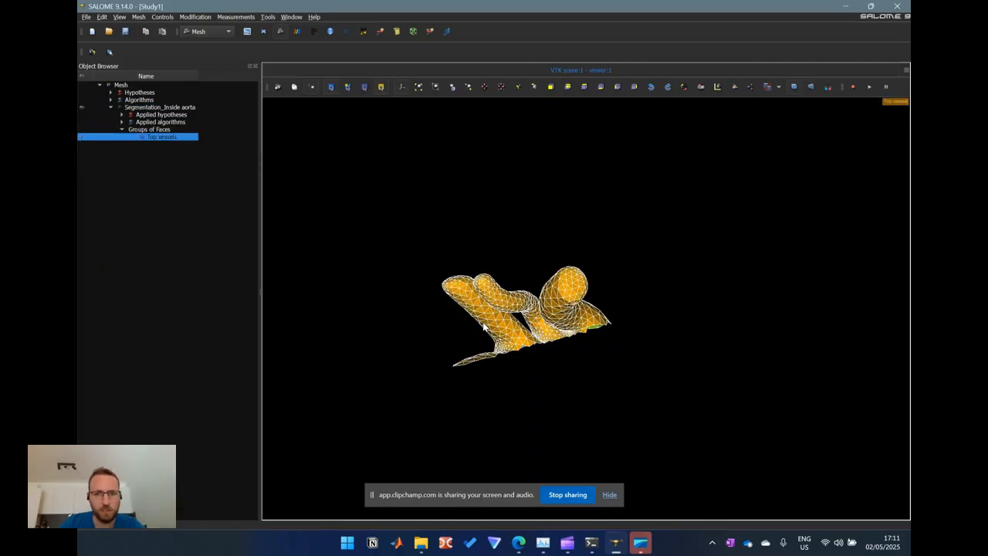
{"action": "left_click", "coordinate": [507, 331]}
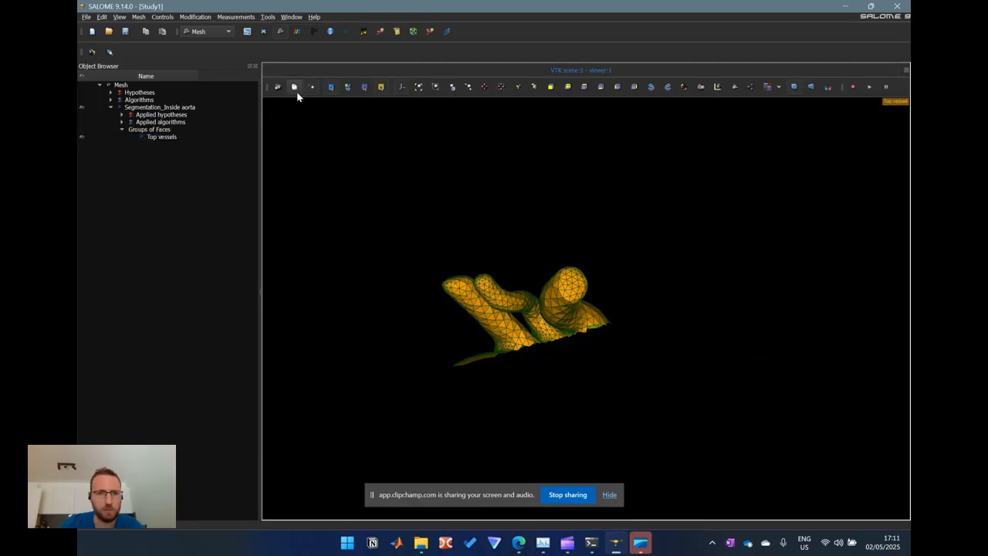
{"action": "left_click_drag", "start_coordinate": [439, 261], "coordinate": [482, 176]}
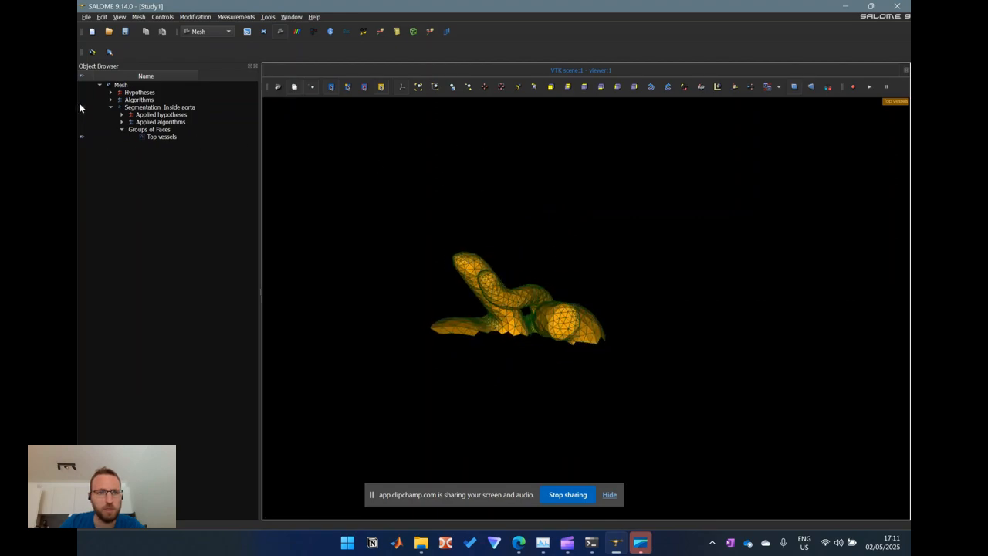
{"action": "left_click", "coordinate": [82, 108]}
{"action": "left_click", "coordinate": [82, 140]}
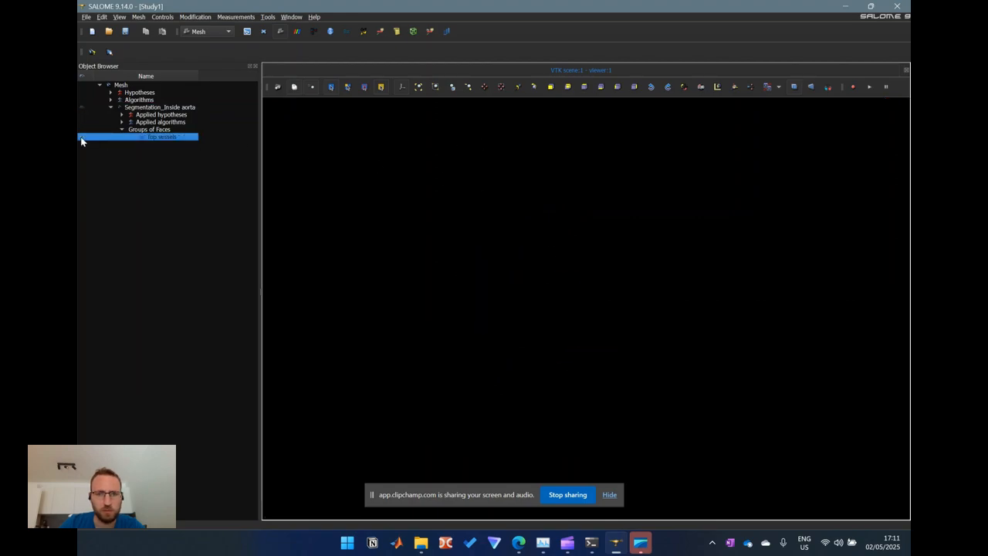
{"action": "left_click", "coordinate": [82, 138]}
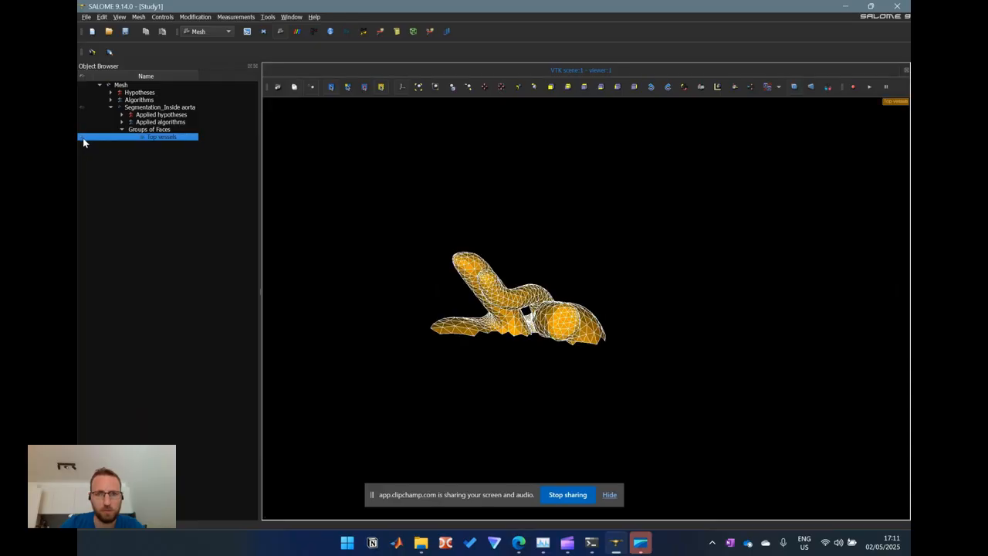
{"action": "left_click_drag", "start_coordinate": [506, 333], "coordinate": [519, 392]}
{"action": "scroll", "coordinate": [517, 293], "scroll_direction": "up", "scroll_amount": 4}
{"action": "middle_click_drag", "start_coordinate": [522, 345], "coordinate": [584, 330]}
{"action": "left_click_drag", "start_coordinate": [579, 371], "coordinate": [544, 255]}
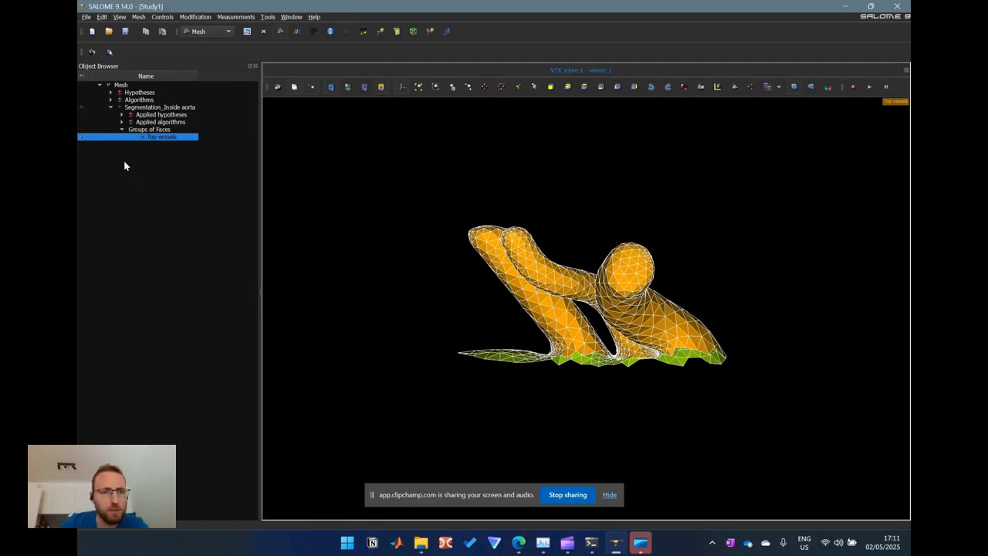
Step: Create a face group named "Total" on the Segmentation_Inside aorta mesh containing all of its faces
{"action": "right_click", "coordinate": [136, 108]}
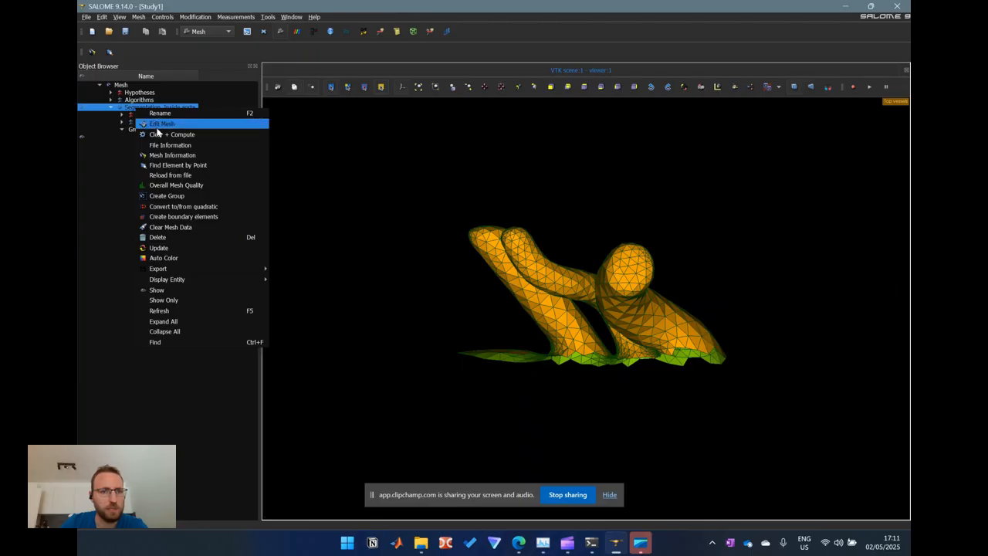
{"action": "left_click", "coordinate": [183, 198]}
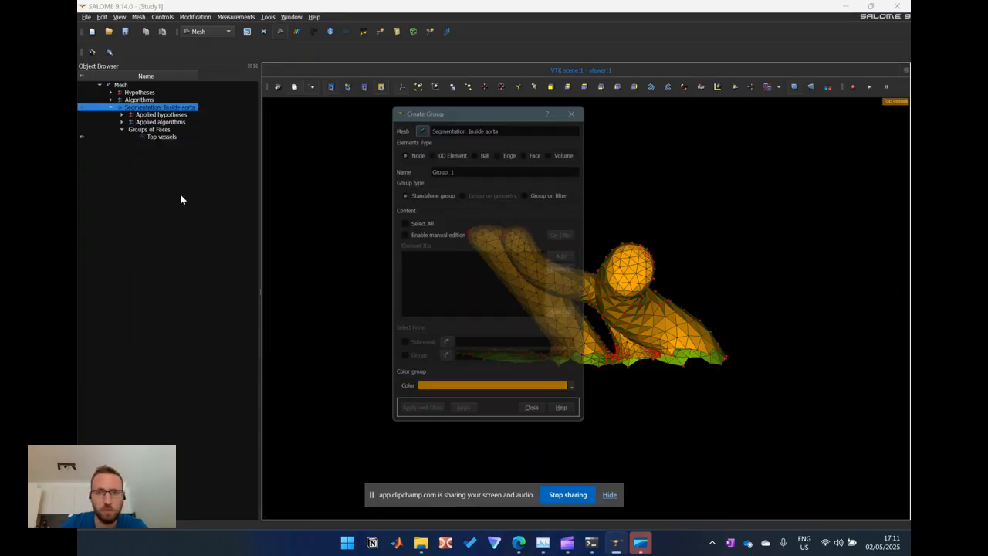
{"action": "left_click", "coordinate": [529, 149]}
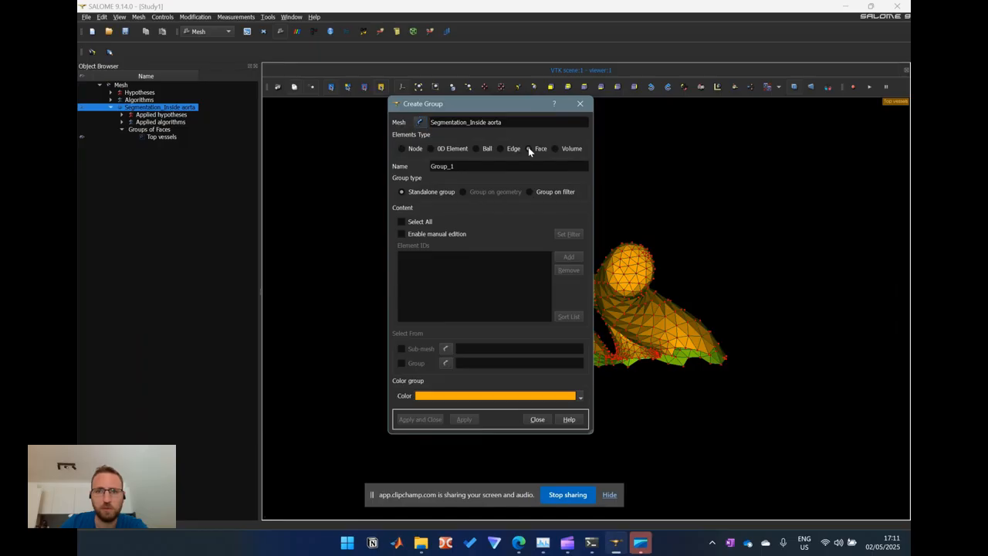
{"action": "left_click", "coordinate": [412, 223]}
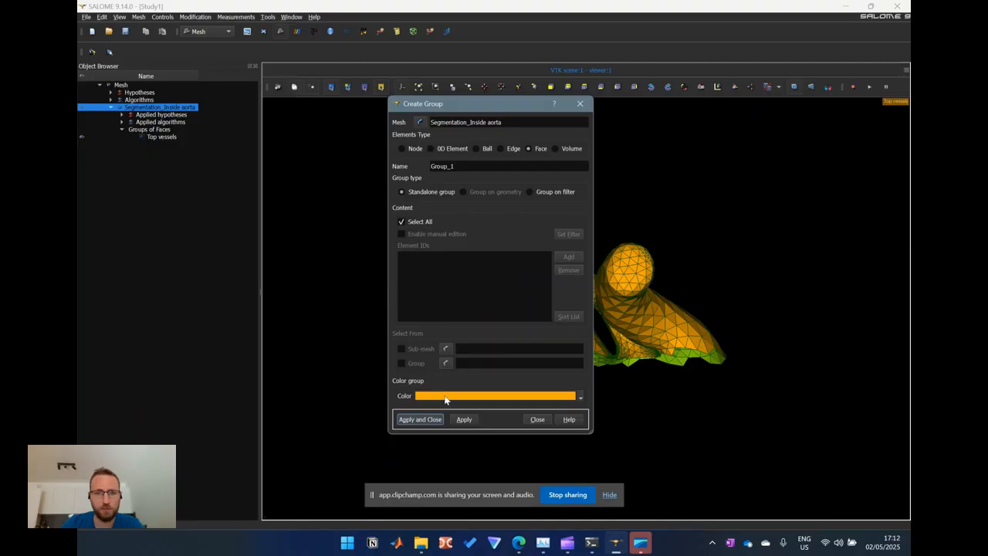
{"action": "double_click", "coordinate": [461, 166]}
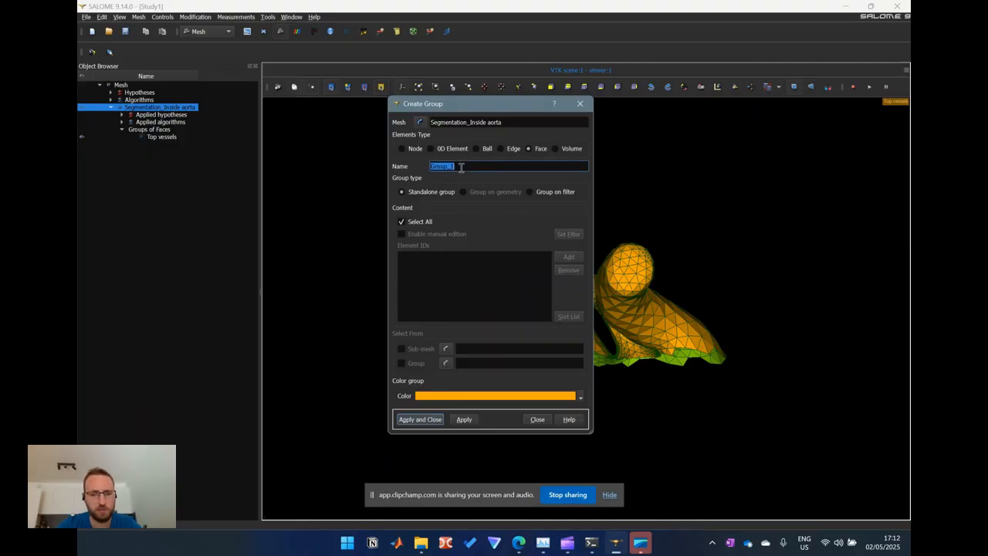
{"action": "type", "text": "Total"}
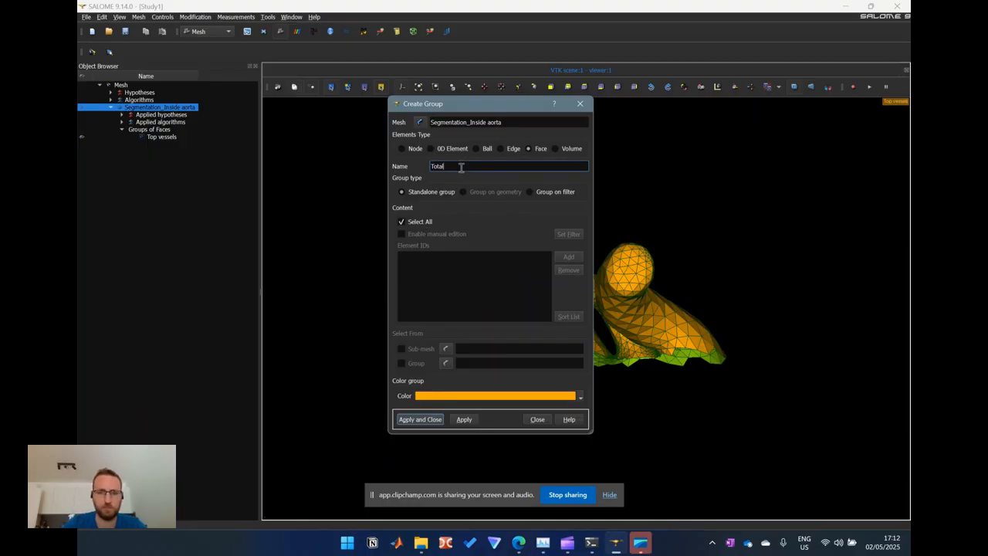
{"action": "left_click", "coordinate": [427, 420]}
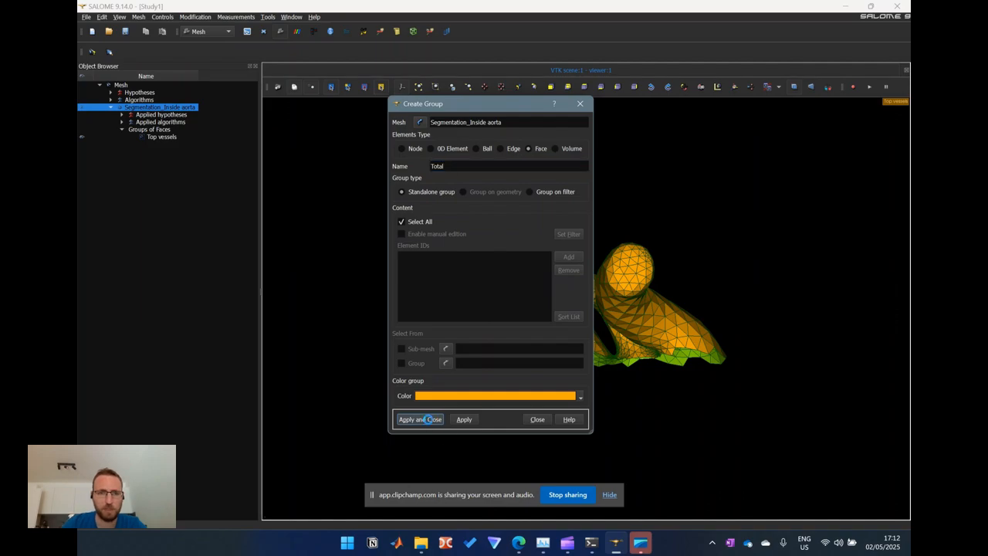
Step: Display the Total face group in the viewer and check that it covers the whole aorta
{"action": "left_click", "coordinate": [81, 144]}
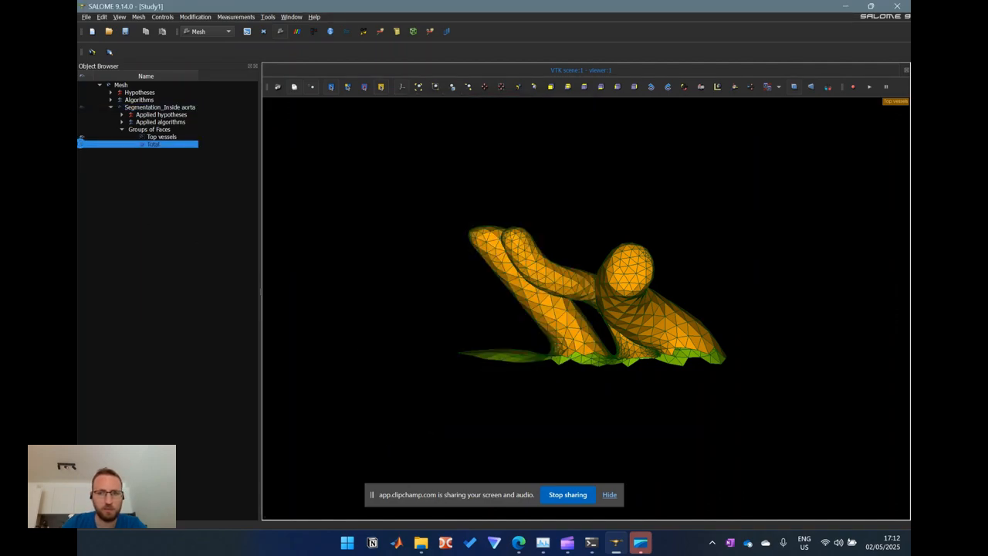
{"action": "scroll", "coordinate": [550, 308], "scroll_direction": "down", "scroll_amount": 2}
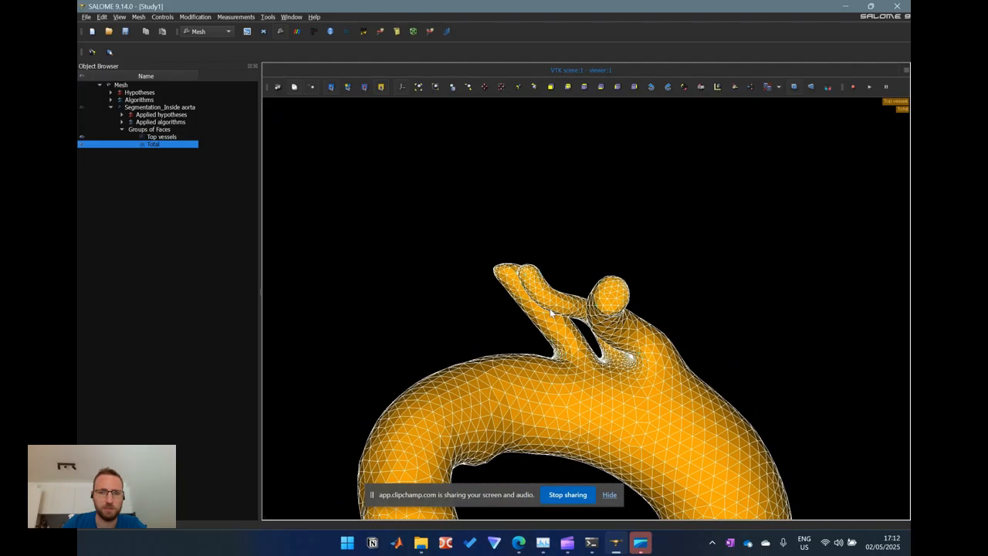
{"action": "middle_click_drag", "start_coordinate": [574, 361], "coordinate": [543, 294]}
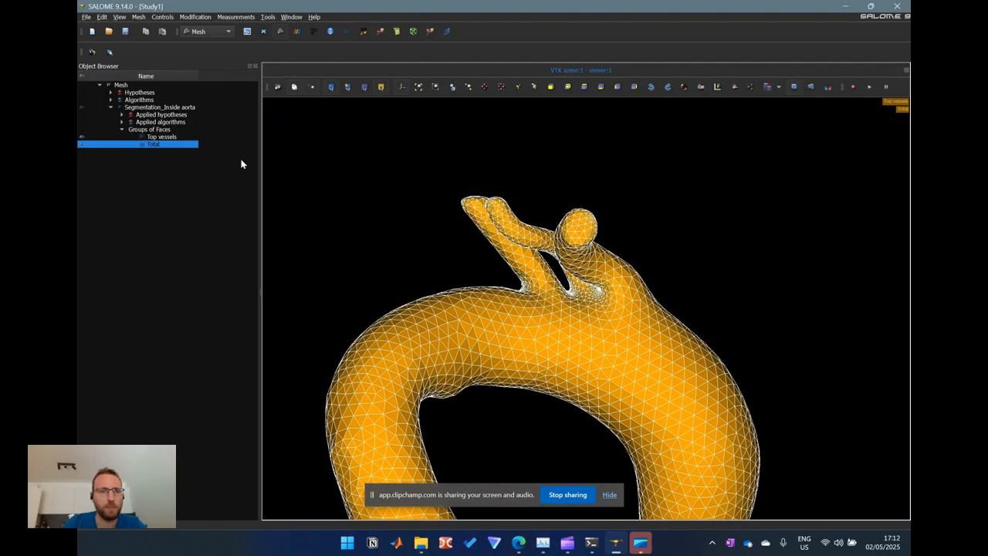
Step: Create a face group named "Cut" by cutting Top vessels as the tool object from Total as the main object
{"action": "left_click", "coordinate": [146, 108]}
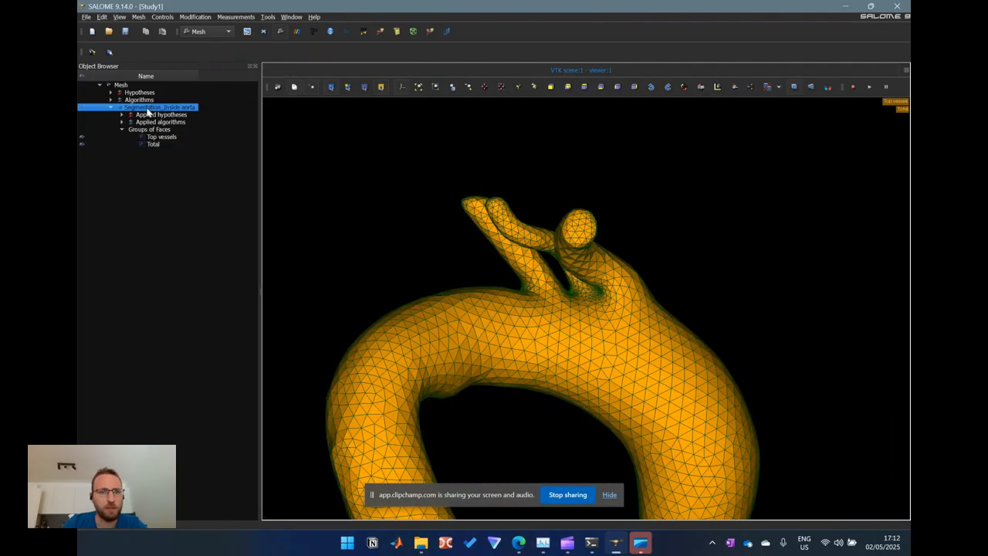
{"action": "left_click", "coordinate": [139, 17]}
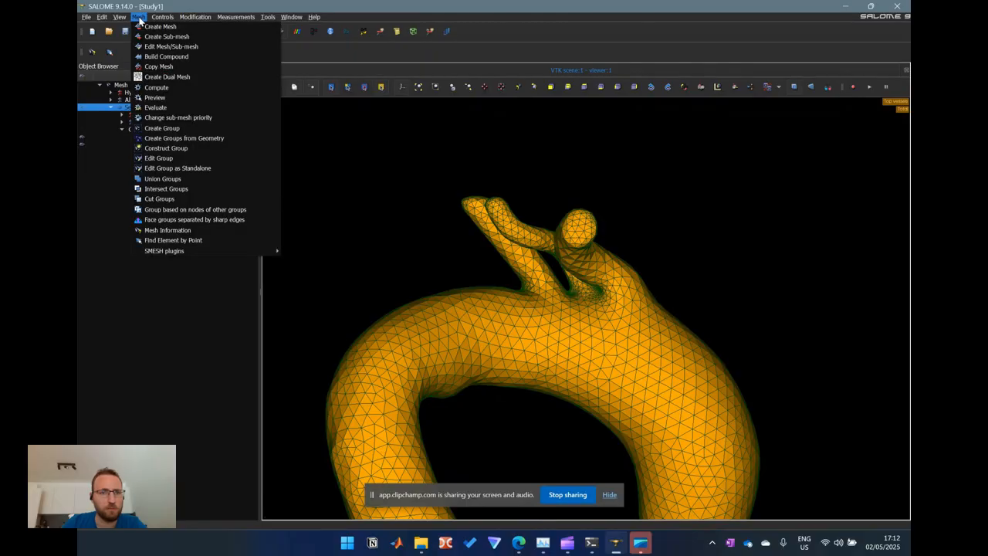
{"action": "left_click", "coordinate": [175, 200]}
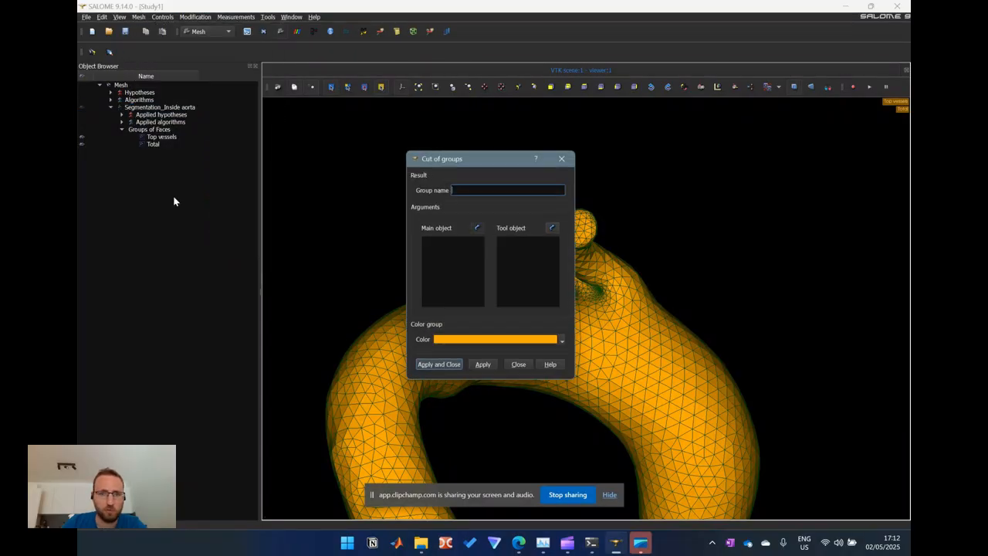
{"action": "left_click", "coordinate": [478, 229]}
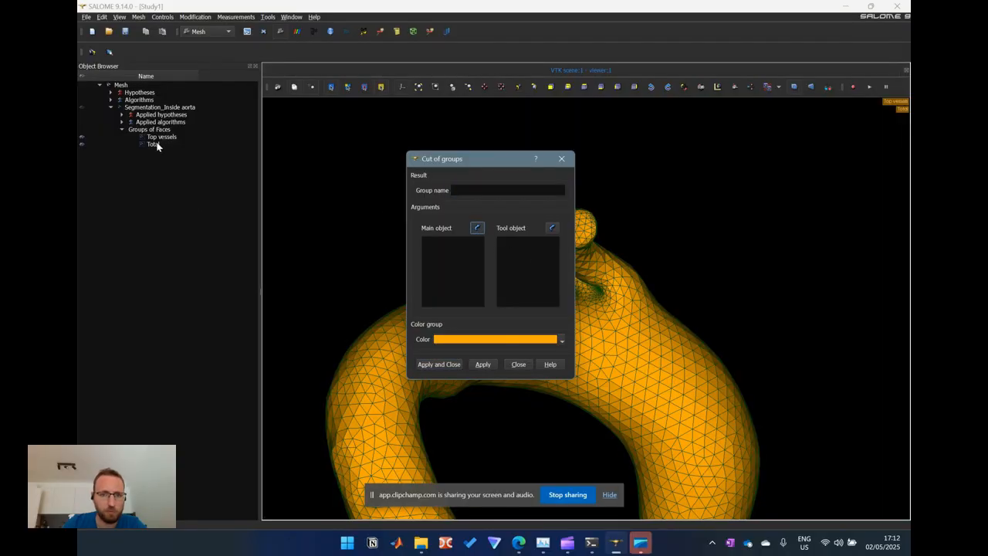
{"action": "left_click", "coordinate": [154, 144]}
{"action": "left_click", "coordinate": [552, 229]}
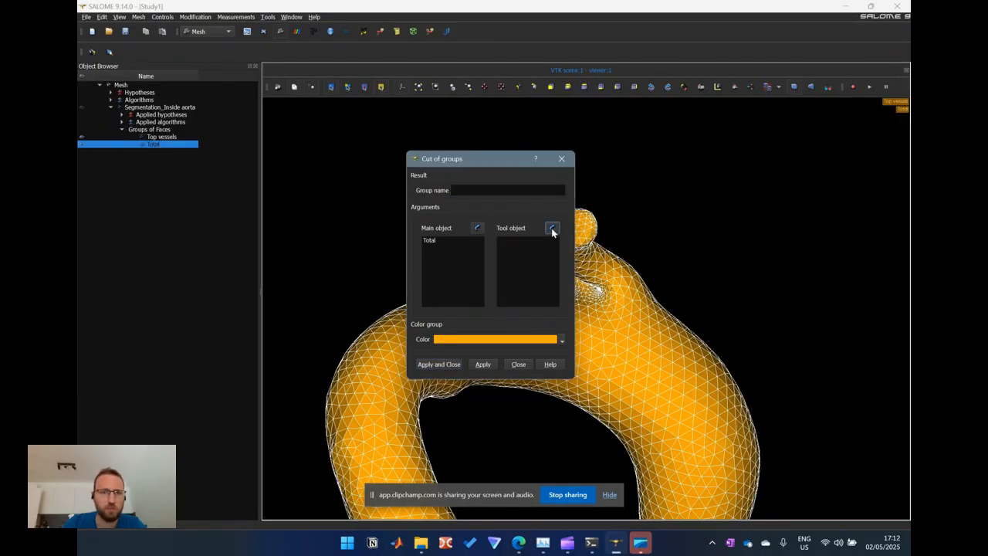
{"action": "left_click", "coordinate": [162, 136]}
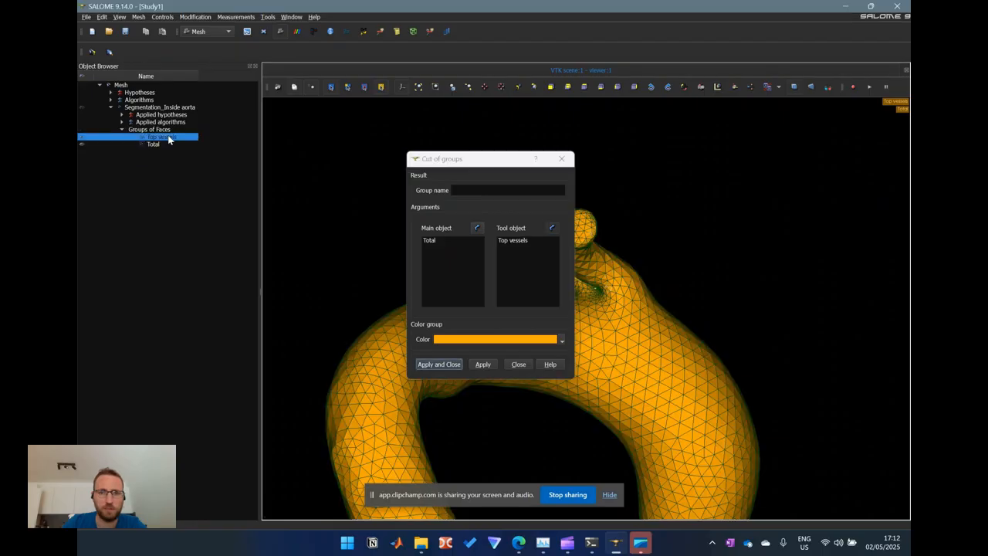
{"action": "left_click", "coordinate": [463, 190]}
{"action": "type", "text": "Cut"}
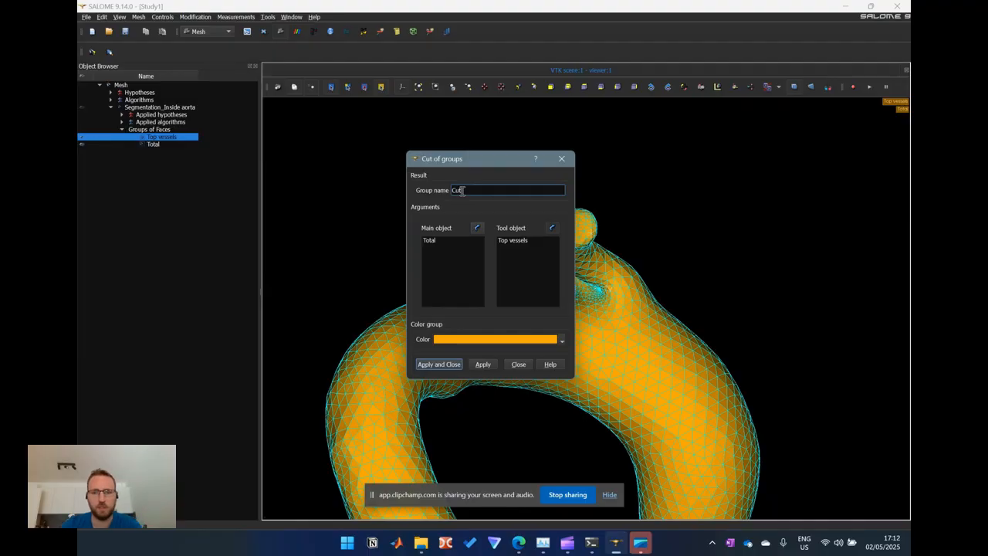
{"action": "left_click", "coordinate": [440, 364]}
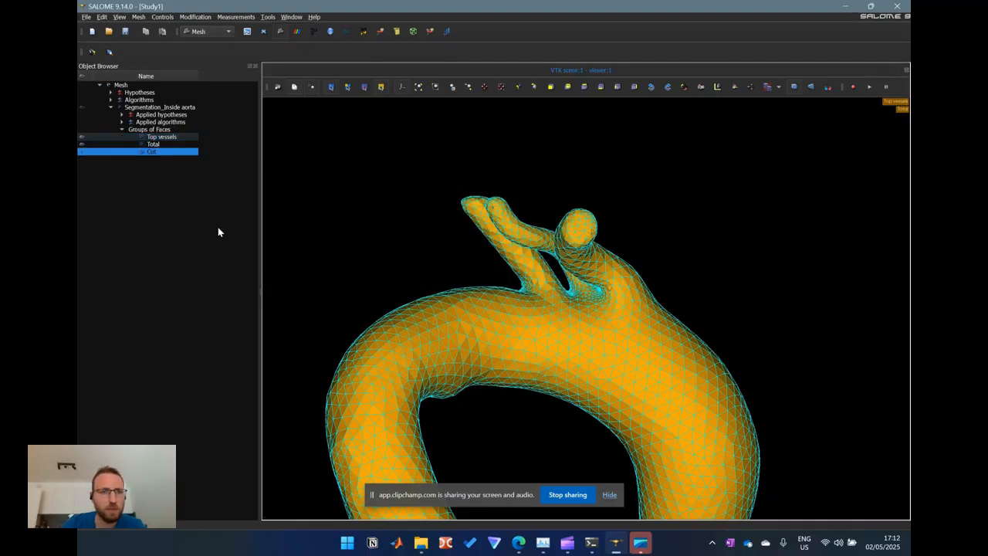
Step: Hide the Total and Top vessels groups and inspect the Cut group around the removed branches
{"action": "left_click", "coordinate": [84, 144]}
{"action": "left_click", "coordinate": [83, 137]}
{"action": "right_click_drag", "start_coordinate": [556, 324], "coordinate": [530, 372], "text": "ctrl"}
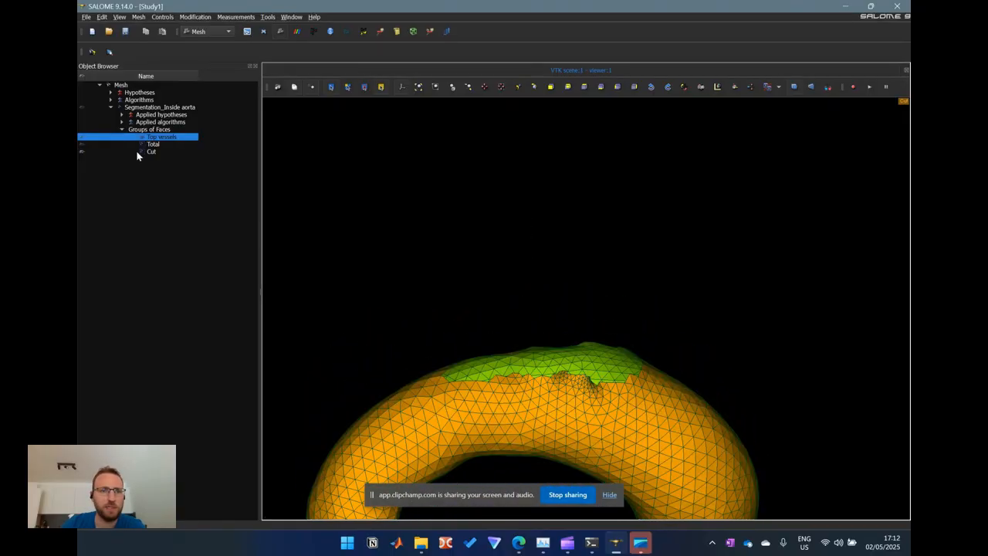
Step: Hide the Cut group and display the Top vessels group on its own for inspection
{"action": "left_click", "coordinate": [82, 153]}
{"action": "left_click", "coordinate": [82, 137]}
{"action": "right_click_drag", "start_coordinate": [560, 311], "coordinate": [592, 301], "text": "ctrl"}
{"action": "middle_click_drag", "start_coordinate": [588, 341], "coordinate": [590, 256], "text": "ctrl"}
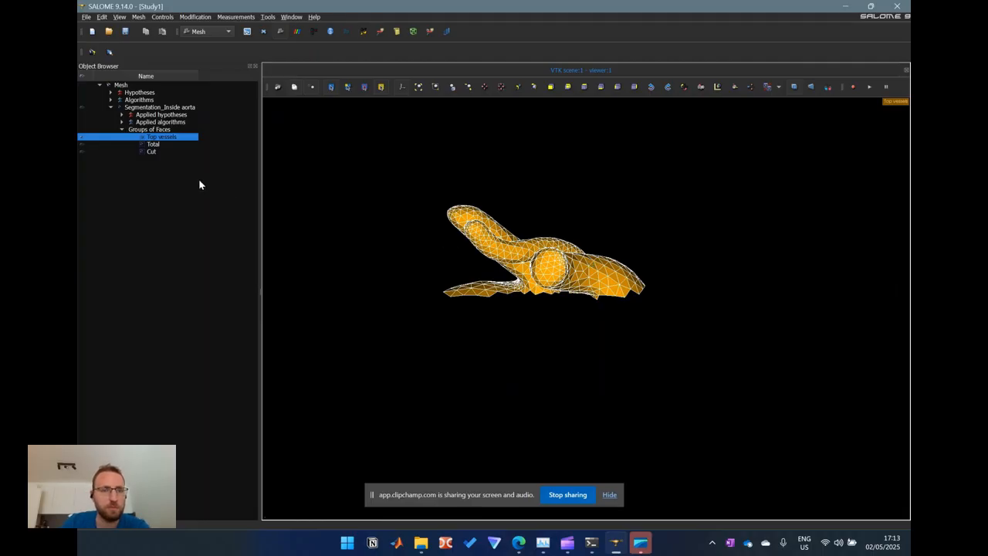
Step: Export the Top vessels group as an ASCII STL file named "Top vessels" in the Downloads folder
{"action": "right_click", "coordinate": [160, 141]}
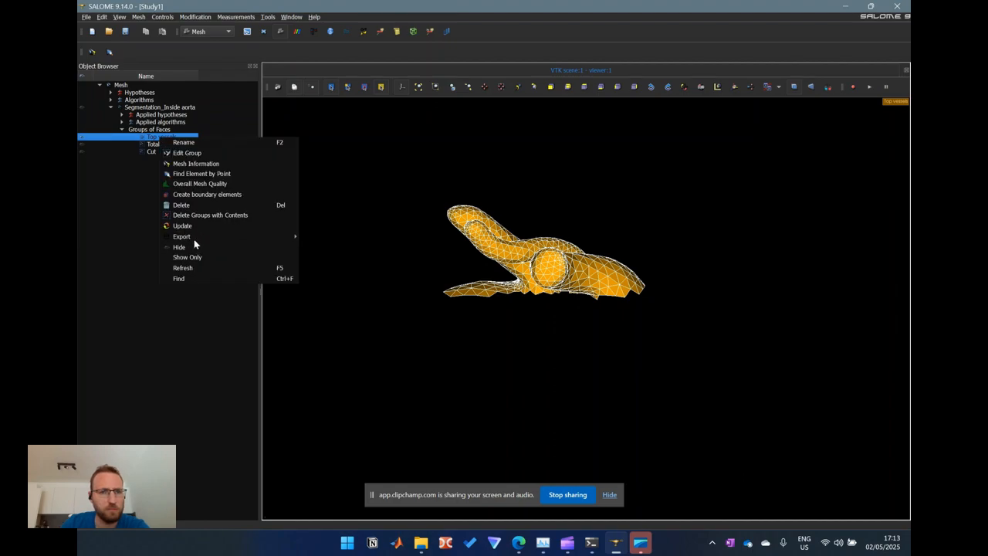
{"action": "mouse_move", "coordinate": [205, 237]}
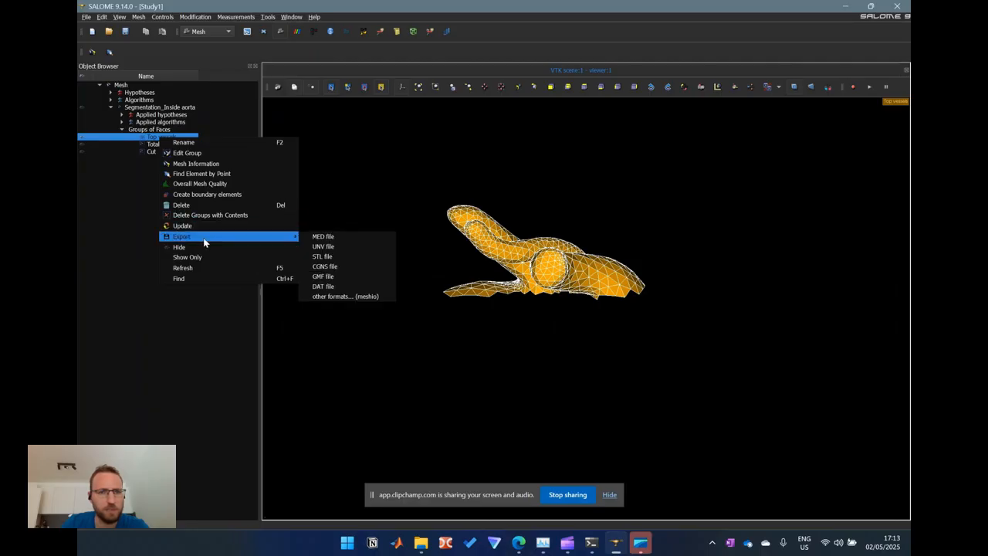
{"action": "left_click", "coordinate": [333, 257]}
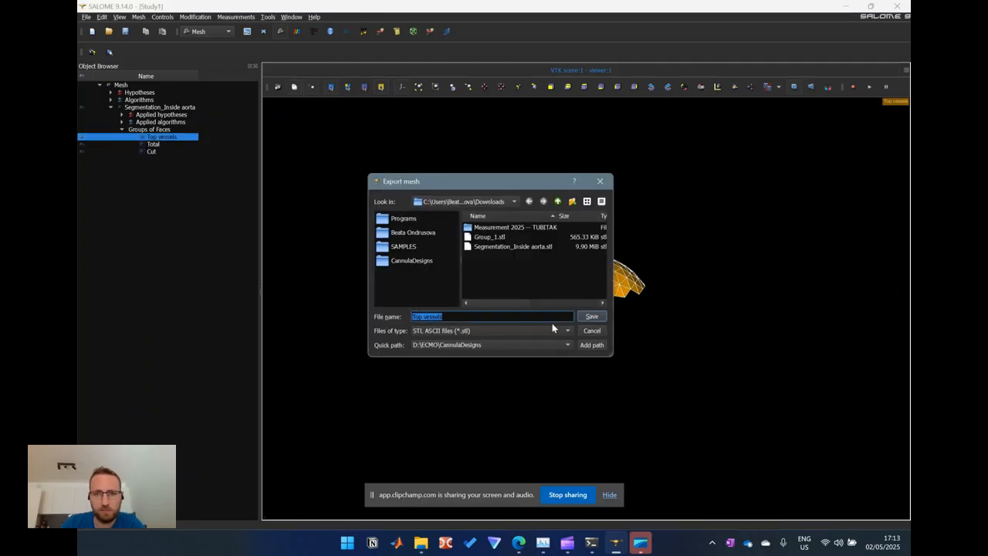
{"action": "left_click", "coordinate": [584, 318]}
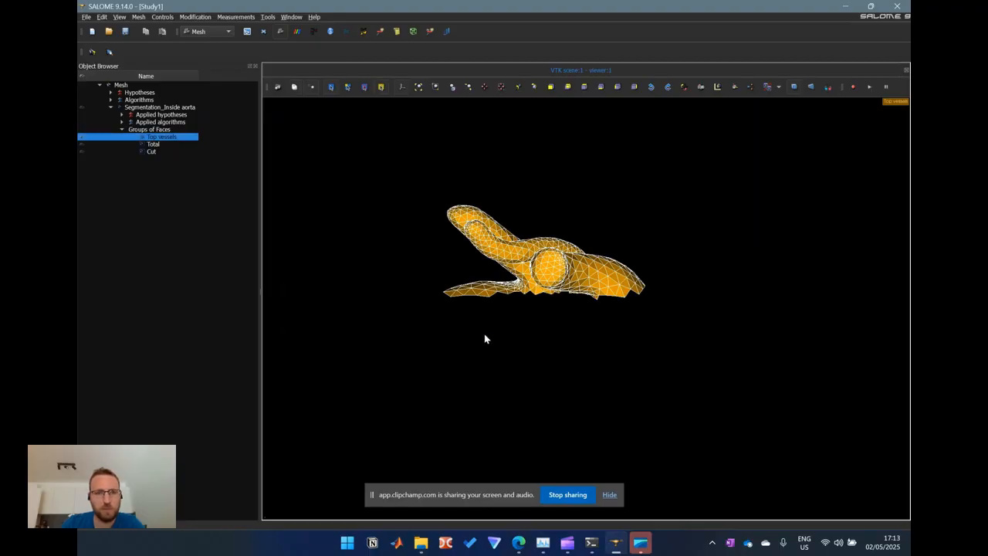
Step: Inspect the Top vessels group from the other side, then hide it and display the Segmentation_Inside aorta mesh instead
{"action": "left_click_drag", "start_coordinate": [493, 332], "coordinate": [579, 278]}
{"action": "left_click_drag", "start_coordinate": [664, 277], "coordinate": [588, 279]}
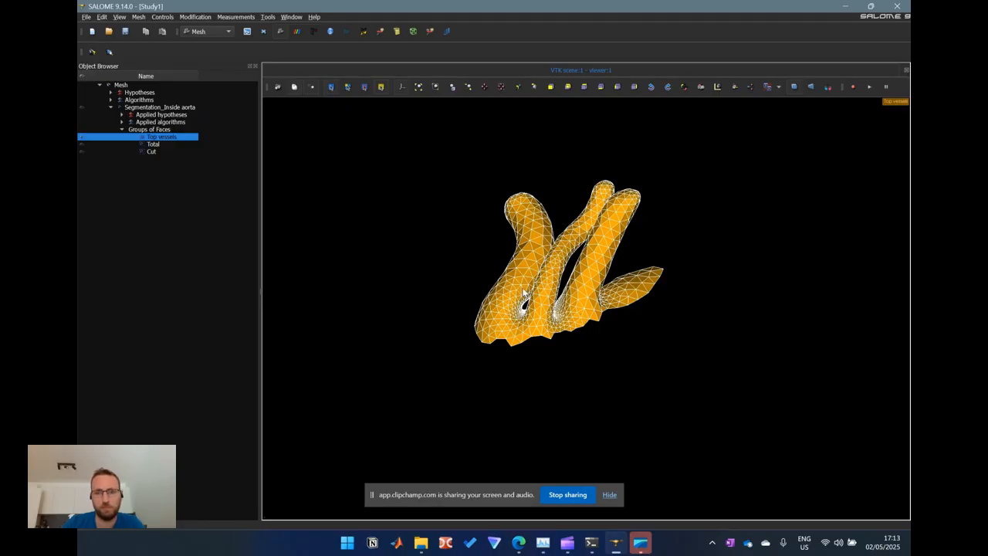
{"action": "right_click_drag", "start_coordinate": [529, 303], "coordinate": [523, 382], "text": "ctrl"}
{"action": "mouse_move", "coordinate": [541, 308]}
{"action": "left_mouse_down", "text": "ctrl"}
{"action": "mouse_move", "coordinate": [542, 428]}
{"action": "mouse_move", "coordinate": [531, 291]}
{"action": "left_mouse_up", "text": "ctrl"}
{"action": "right_click_drag", "start_coordinate": [524, 254], "coordinate": [532, 363], "text": "ctrl"}
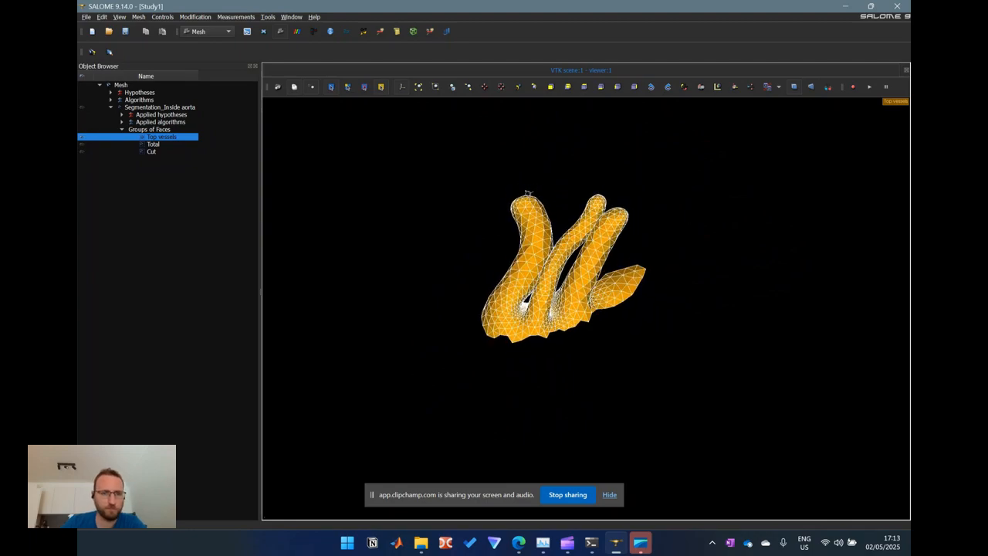
{"action": "left_click", "coordinate": [81, 137]}
{"action": "left_click", "coordinate": [81, 106]}
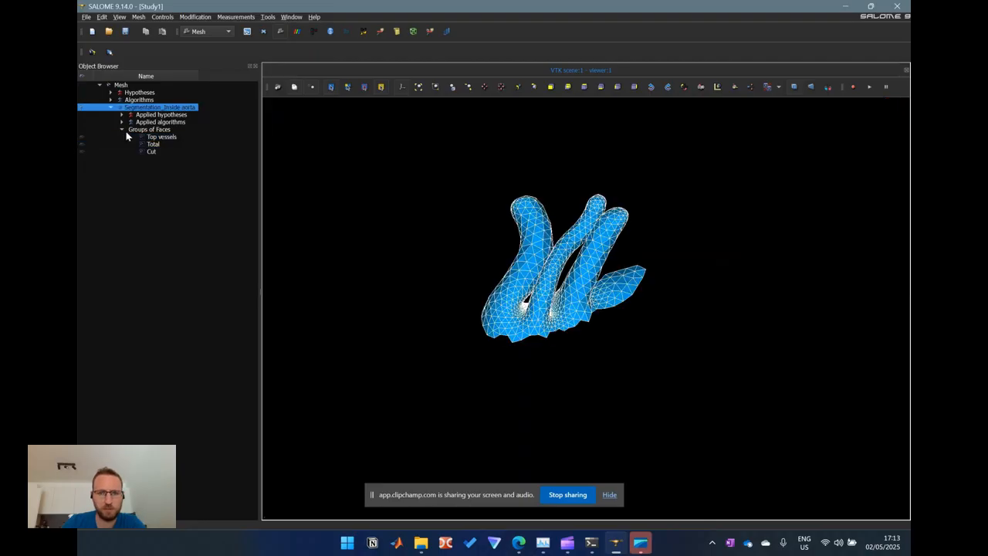
Step: Remove the Plane# 1 clipping from the Segmentation_Inside aorta mesh to display the whole aorta
{"action": "right_click", "coordinate": [509, 309]}
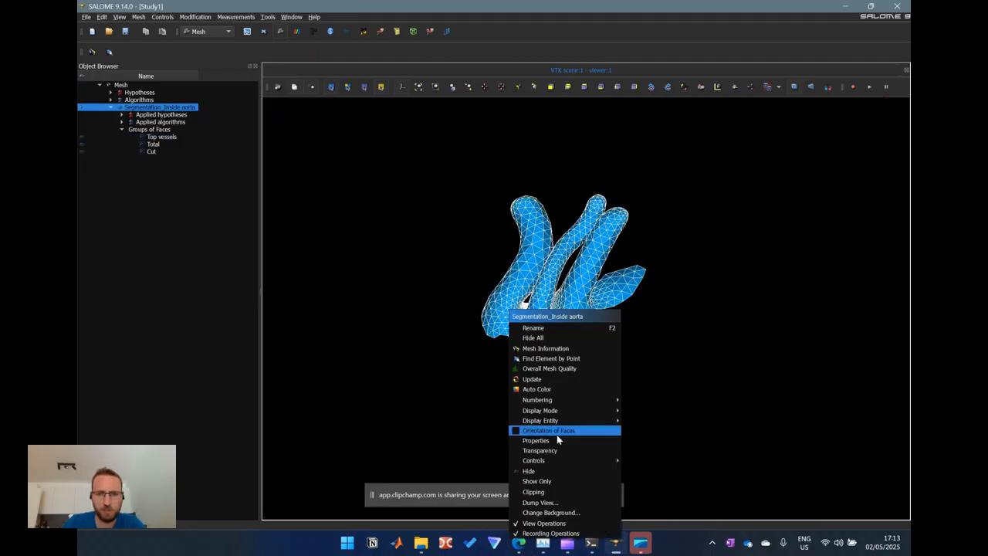
{"action": "left_click", "coordinate": [547, 492]}
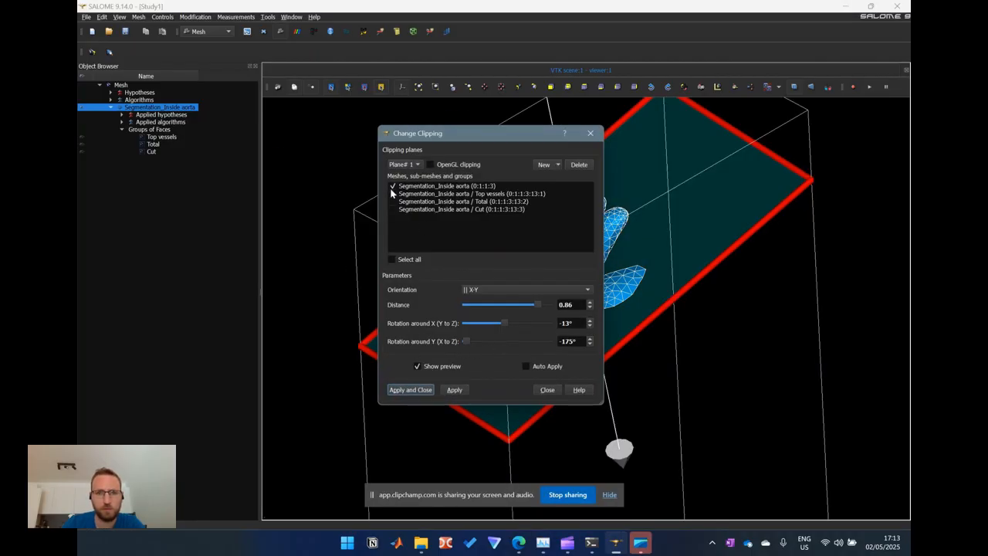
{"action": "left_click", "coordinate": [392, 185]}
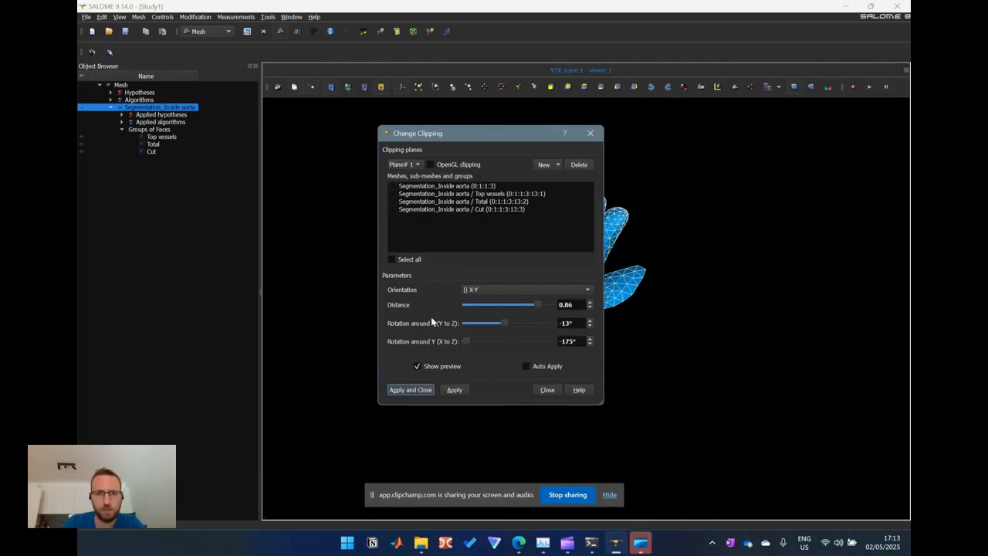
{"action": "left_click", "coordinate": [410, 390]}
{"action": "scroll", "coordinate": [553, 357], "scroll_direction": "up", "scroll_amount": 5}
{"action": "left_click_drag", "start_coordinate": [541, 381], "coordinate": [540, 231], "text": "ctrl"}
{"action": "middle_click_drag", "start_coordinate": [591, 371], "coordinate": [583, 256], "text": "ctrl"}
{"action": "right_click_drag", "start_coordinate": [595, 358], "coordinate": [579, 249], "text": "ctrl"}
{"action": "right_click_drag", "start_coordinate": [516, 118], "coordinate": [507, 227], "text": "ctrl"}
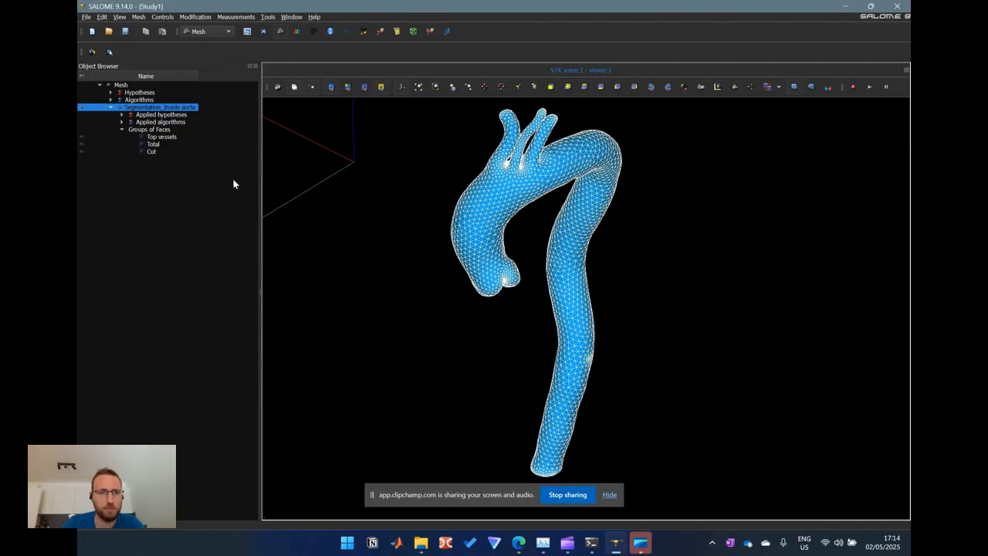
Step: Edit the Segmentation_Inside aorta mesh, setting its mesh type to Tetrahedral and its 3D algorithm to NETGEN 3D
{"action": "right_click", "coordinate": [169, 109]}
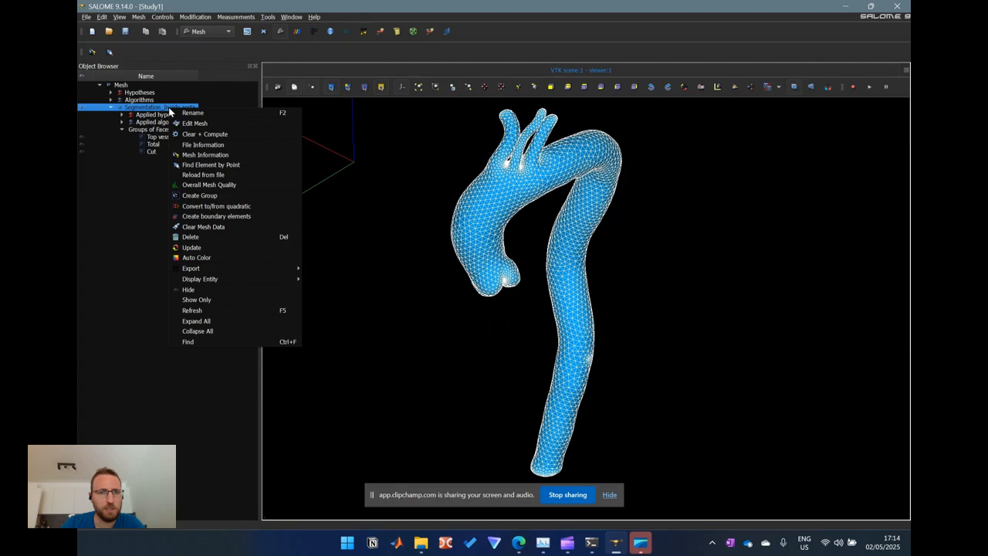
{"action": "left_click", "coordinate": [213, 124]}
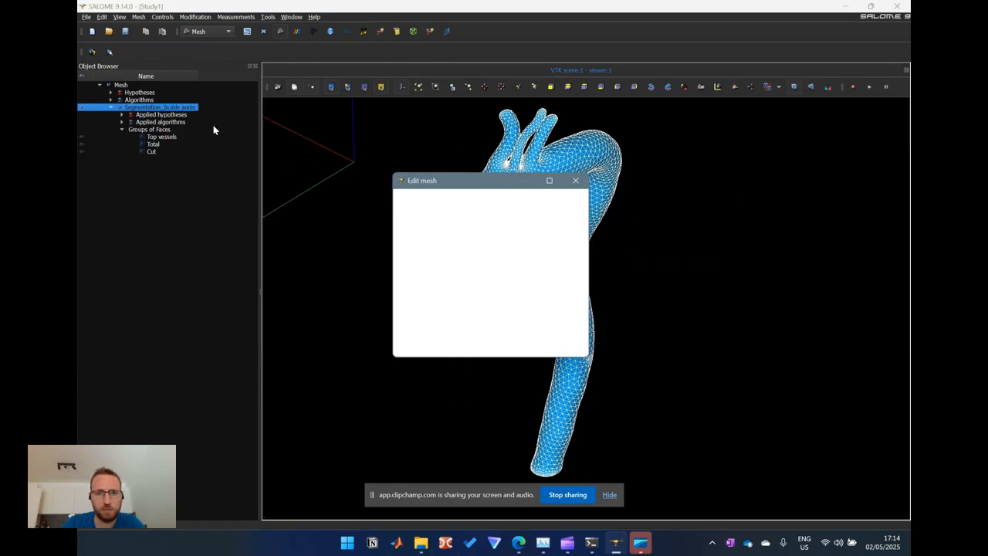
{"action": "left_click", "coordinate": [455, 210]}
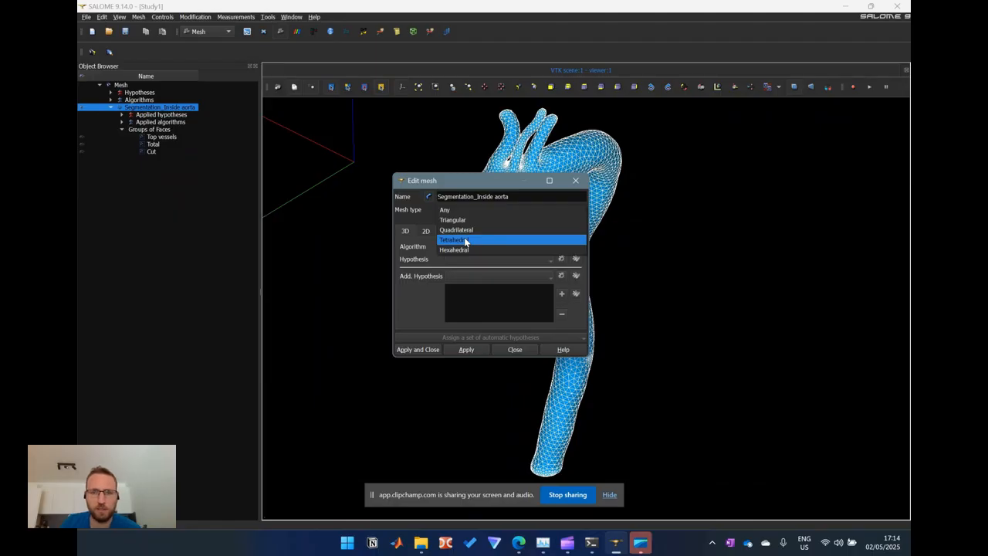
{"action": "left_click", "coordinate": [465, 241]}
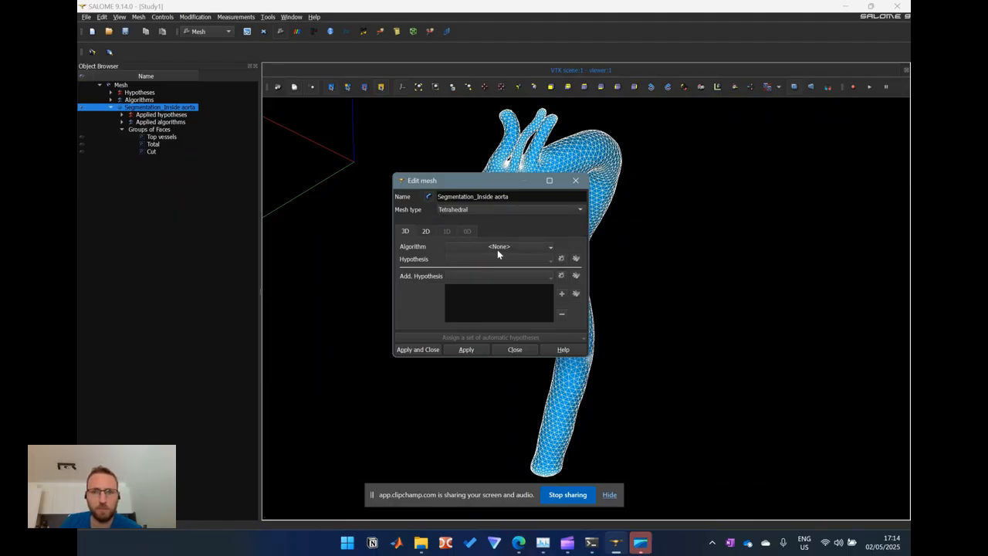
{"action": "left_click", "coordinate": [493, 247]}
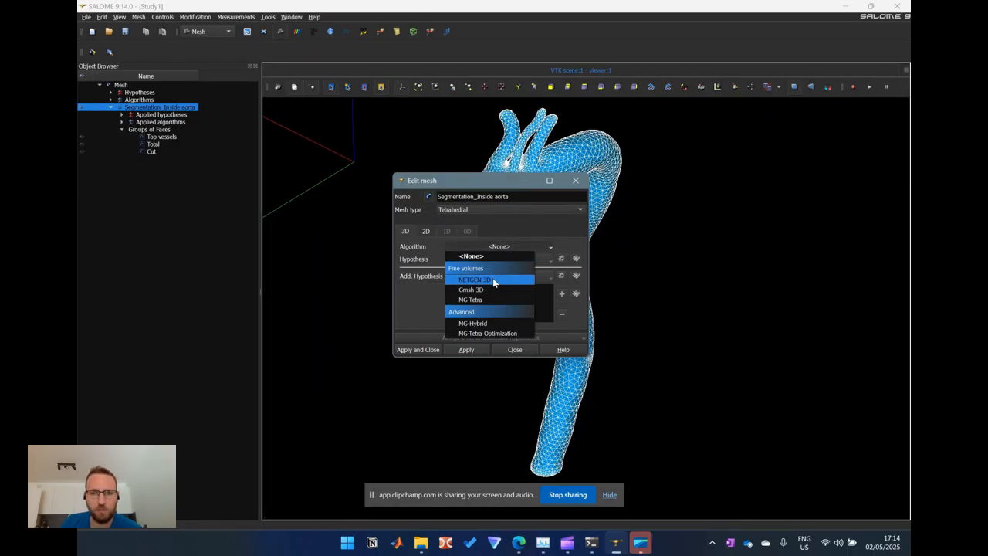
{"action": "left_click", "coordinate": [493, 281]}
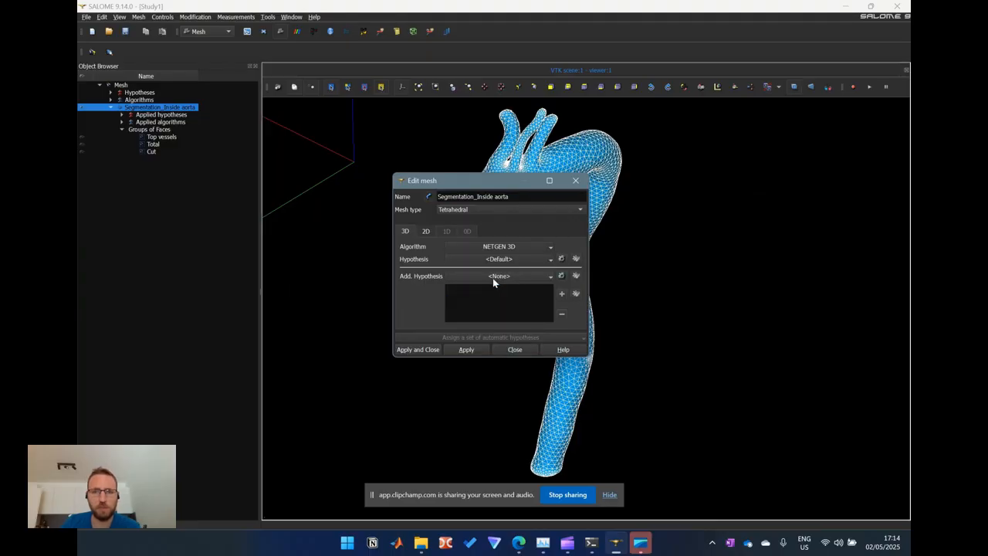
Step: Create a NETGEN 3D Parameters hypothesis for the 3D algorithm with a minimum size of 0
{"action": "left_click", "coordinate": [561, 261]}
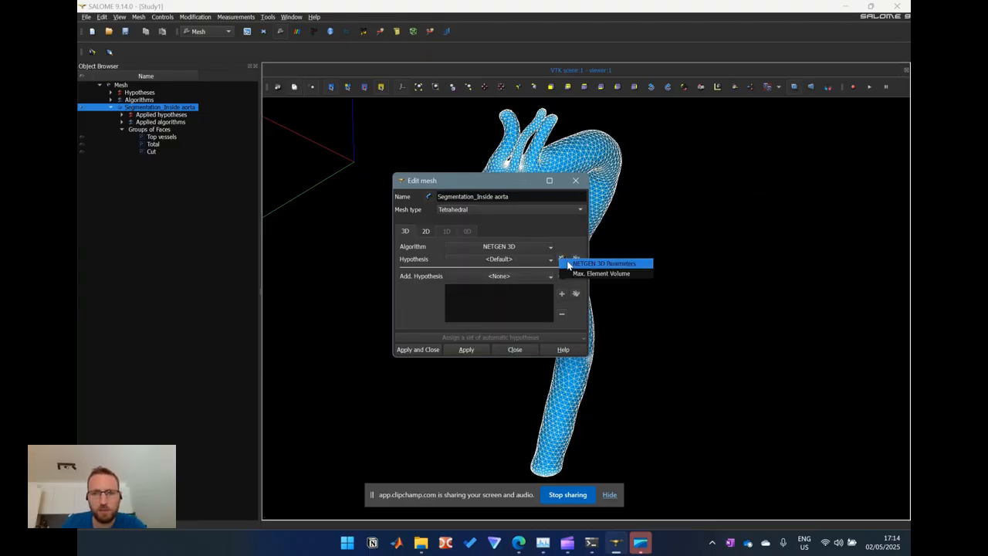
{"action": "left_click", "coordinate": [602, 263]}
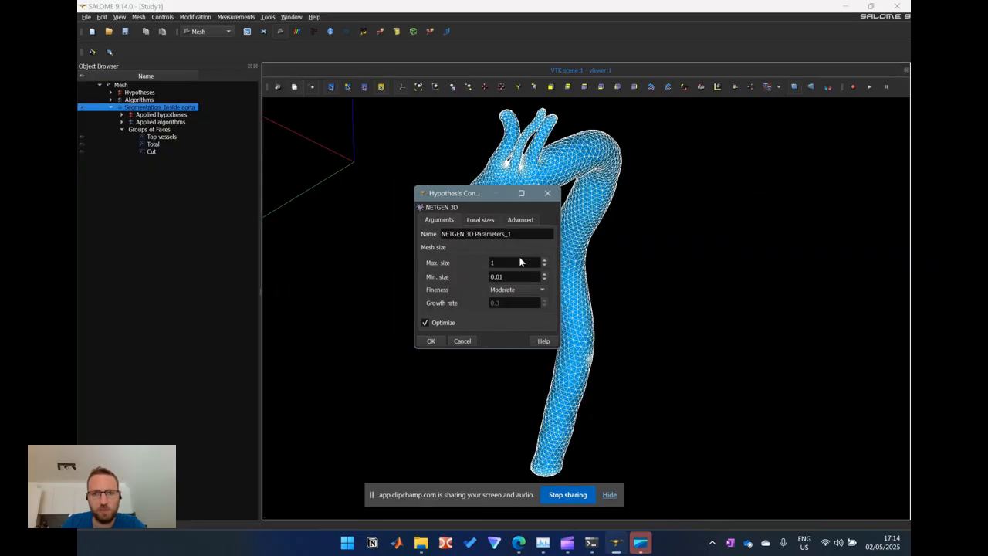
{"action": "double_click", "coordinate": [508, 279]}
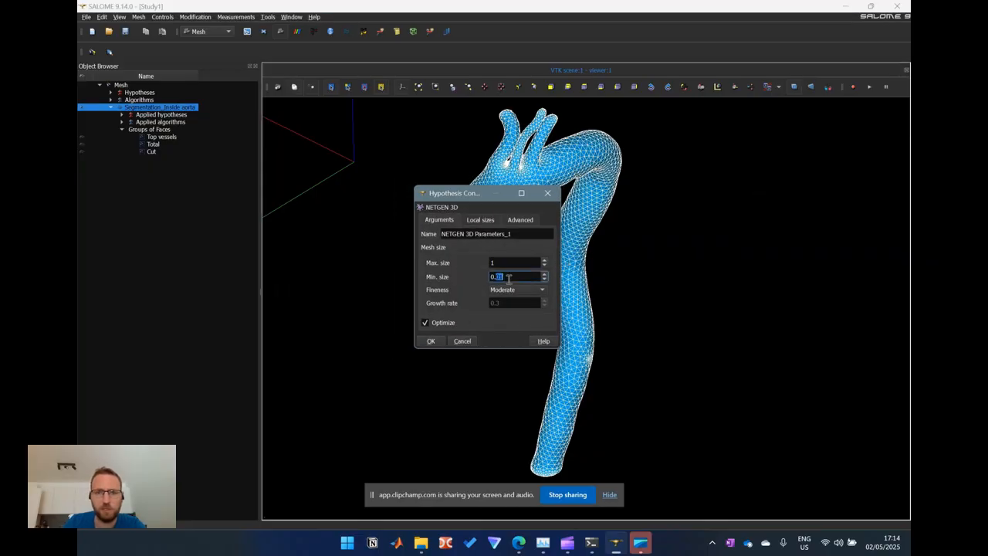
{"action": "type", "text": "0"}
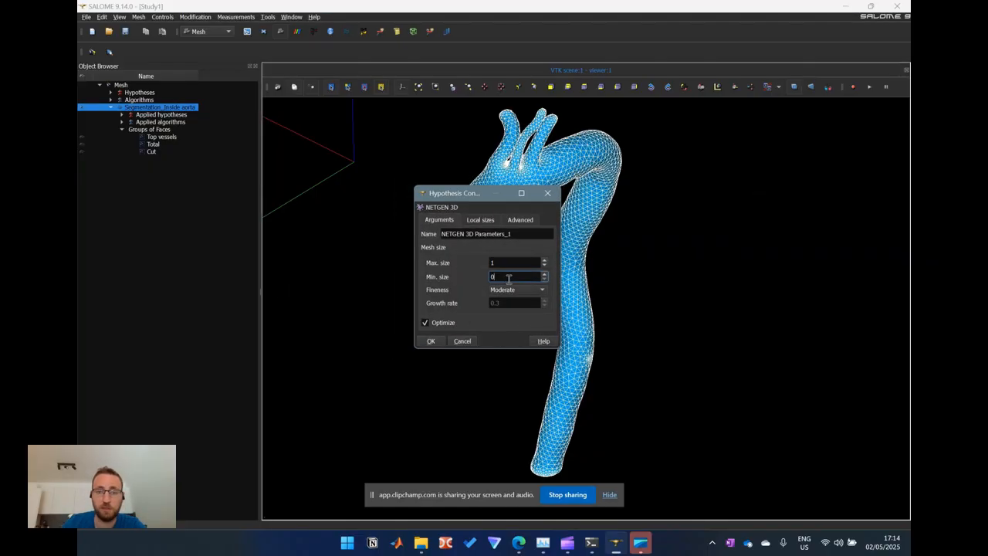
{"action": "left_click", "coordinate": [431, 341]}
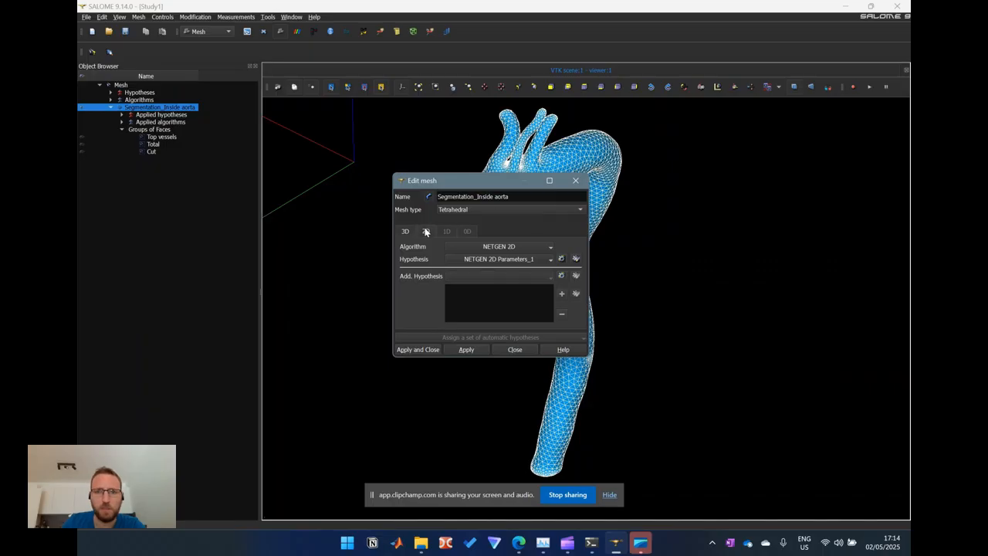
Step: Set the 2D algorithm to None and apply the edited mesh definition with the NETGEN 3D algorithm
{"action": "left_click", "coordinate": [497, 246]}
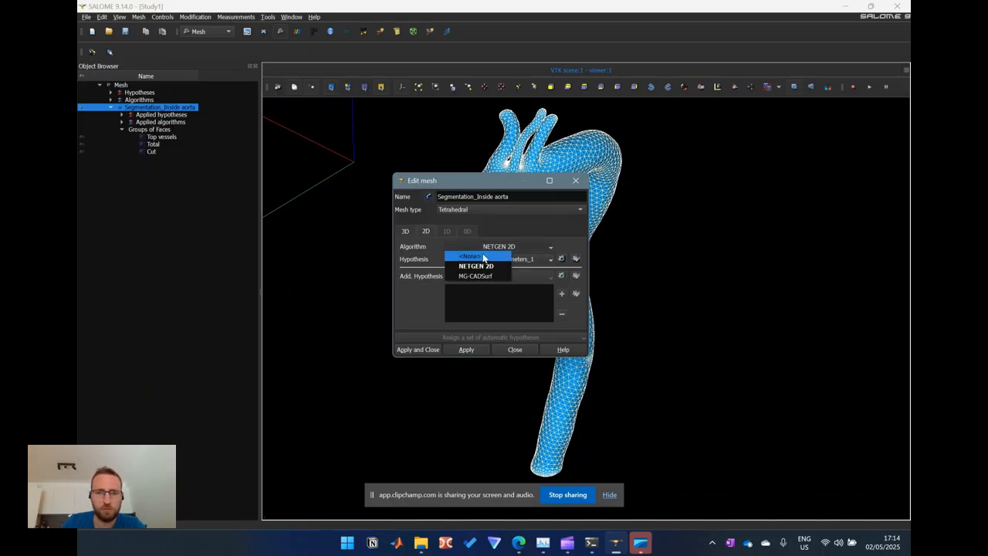
{"action": "left_click", "coordinate": [484, 256]}
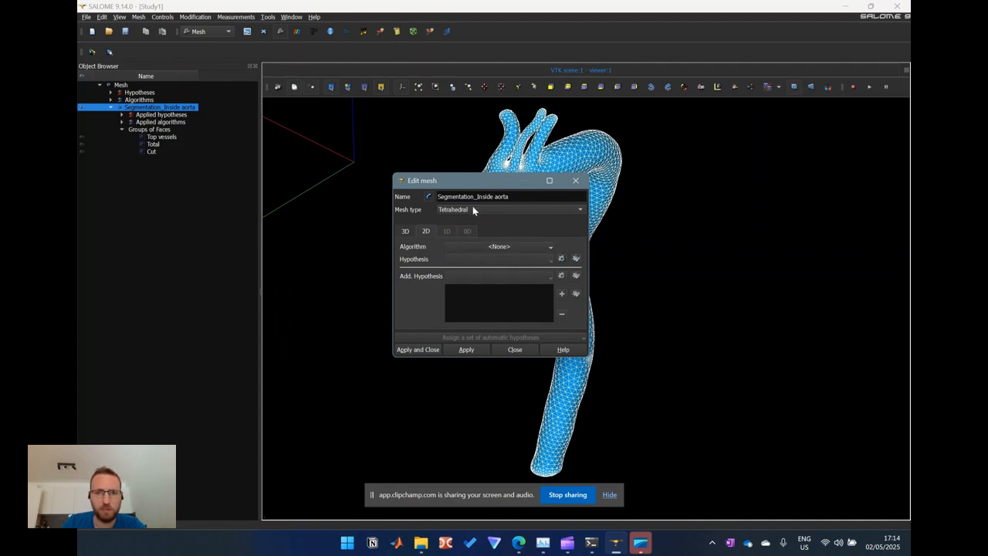
{"action": "left_click", "coordinate": [405, 231]}
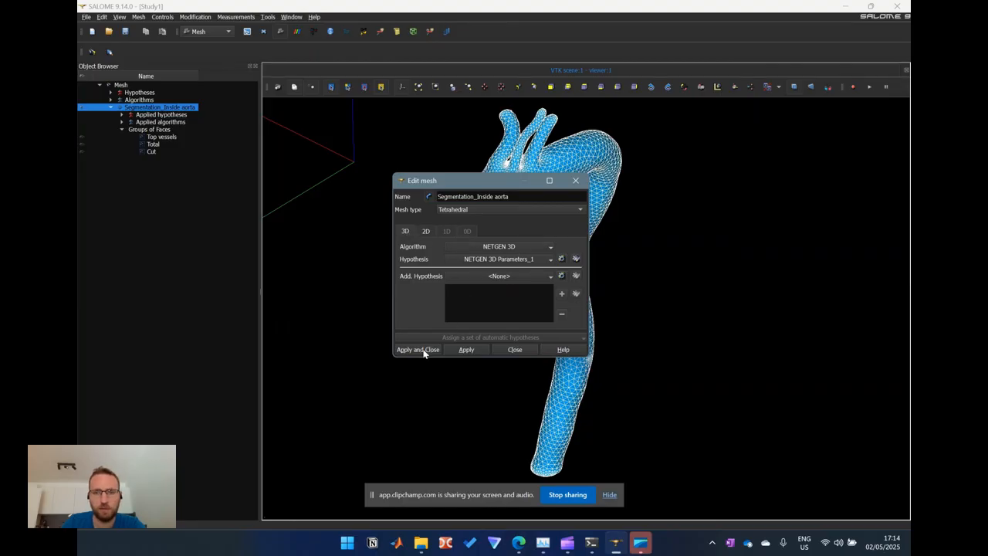
{"action": "left_click", "coordinate": [424, 231]}
{"action": "left_click", "coordinate": [407, 230]}
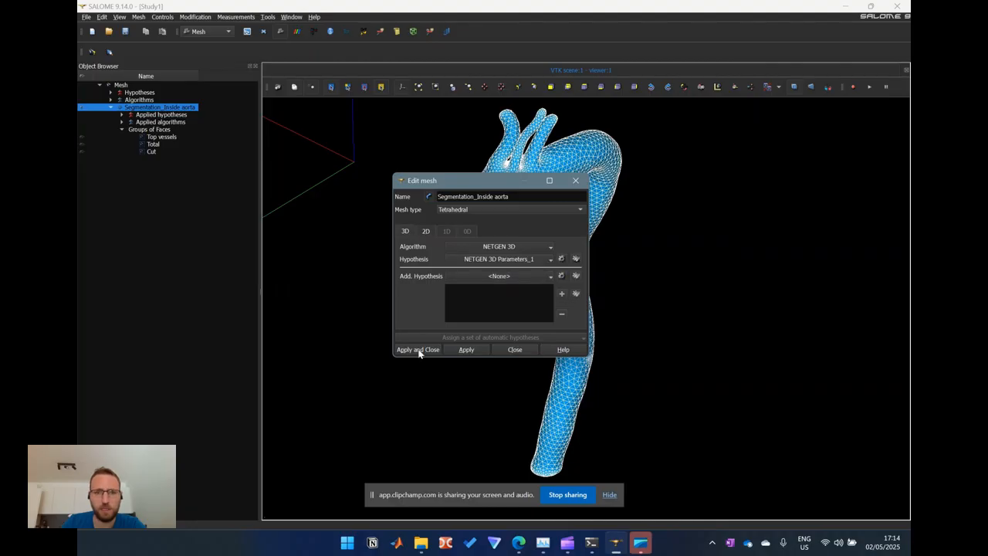
{"action": "left_click", "coordinate": [419, 349]}
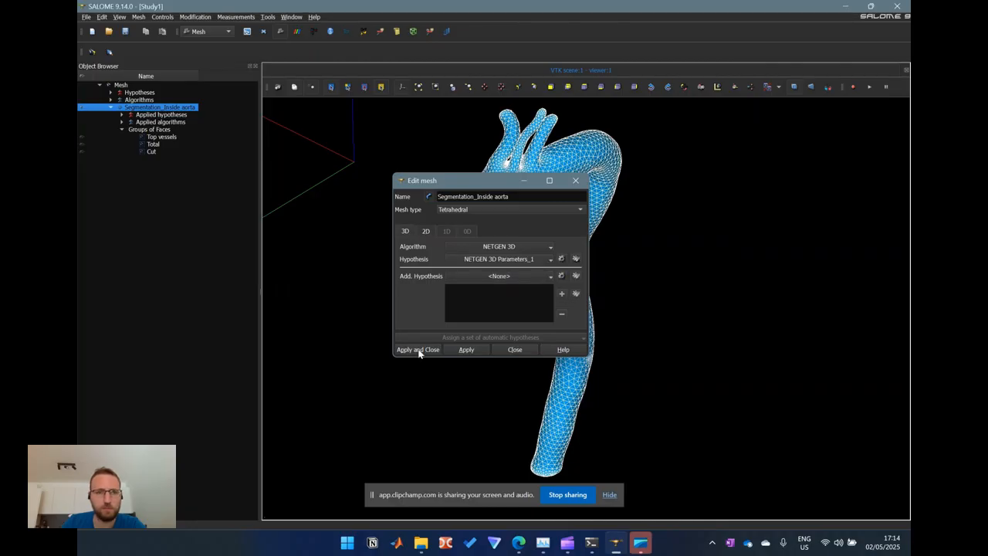
Step: Compute the Segmentation_Inside aorta volume mesh and dismiss the computation report
{"action": "right_click", "coordinate": [159, 110]}
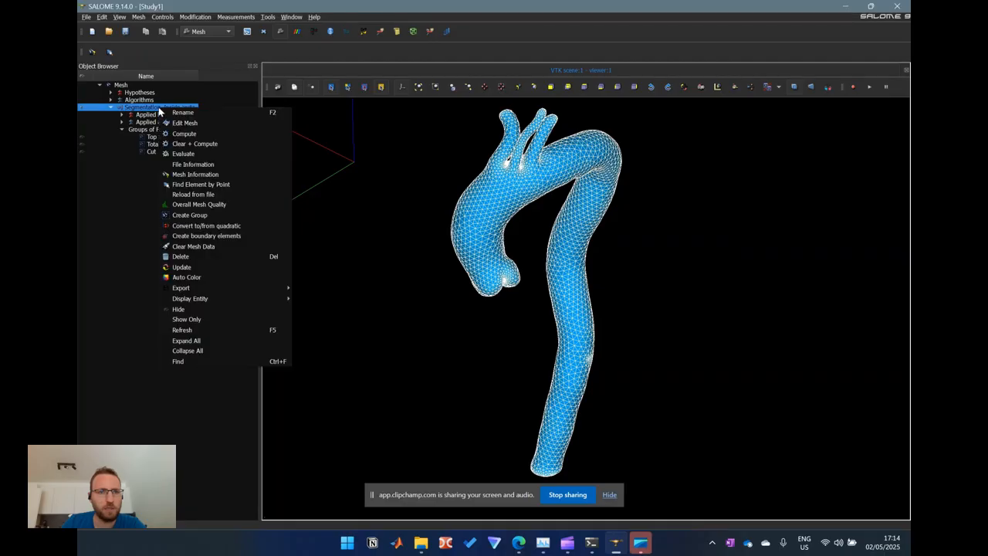
{"action": "left_click", "coordinate": [188, 135]}
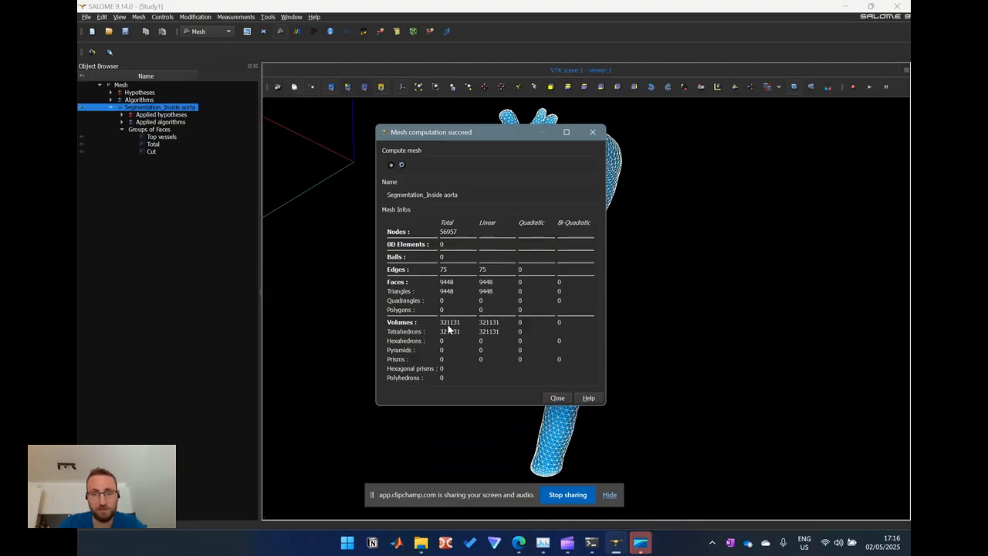
{"action": "left_click", "coordinate": [557, 398]}
Step: Clip the Segmentation_Inside aorta mesh with Plane# 1 and enable Auto Apply
{"action": "right_click_drag", "start_coordinate": [508, 248], "coordinate": [525, 319], "text": "ctrl"}
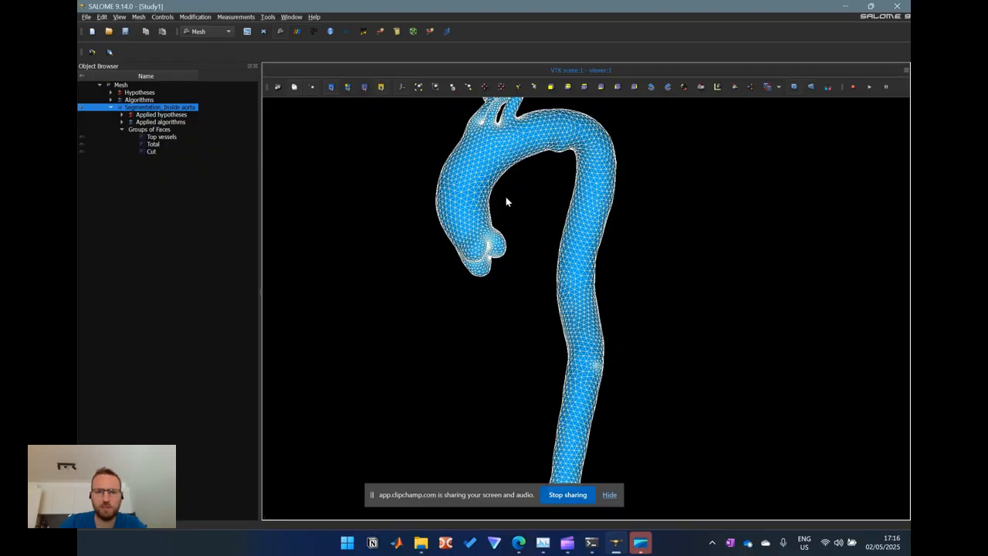
{"action": "right_click", "coordinate": [468, 201]}
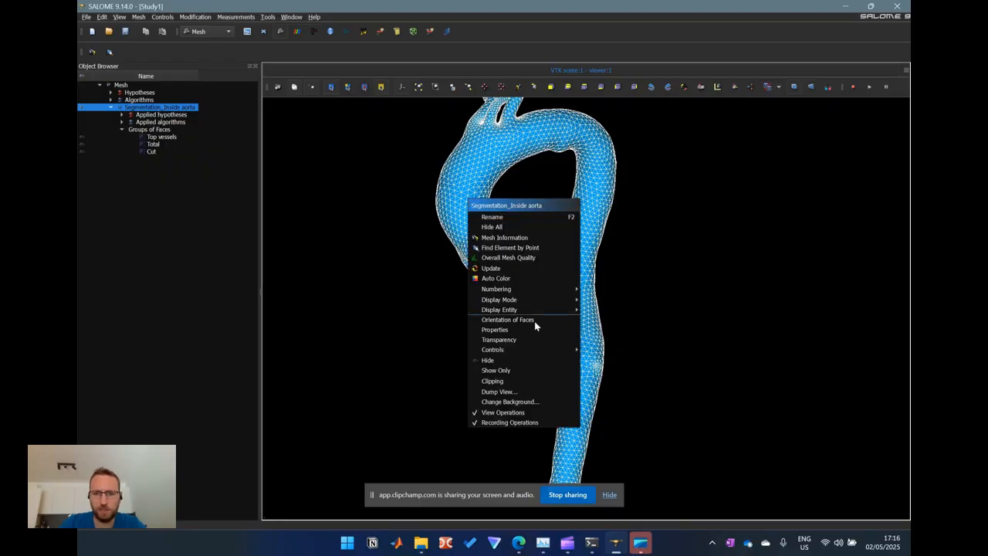
{"action": "left_click", "coordinate": [523, 380]}
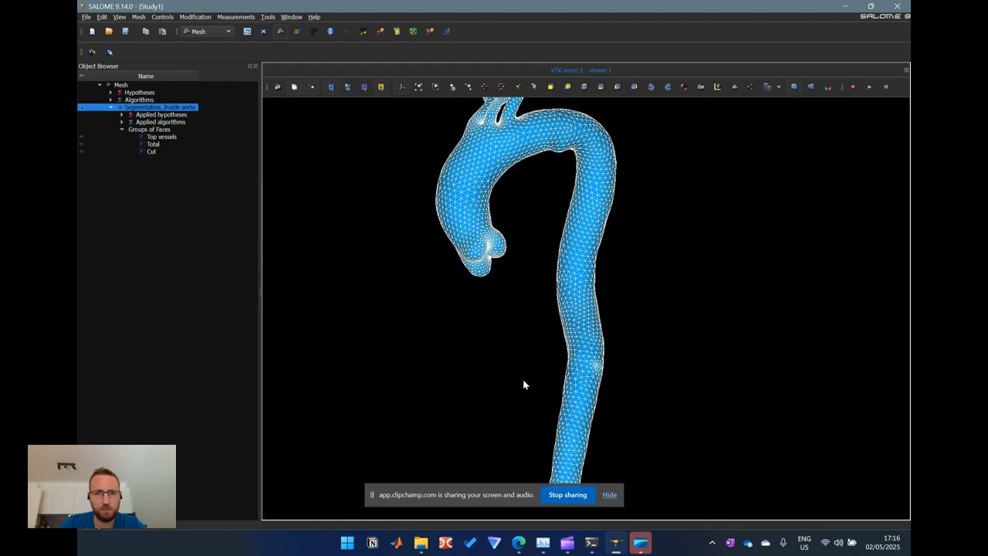
{"action": "left_click_drag", "start_coordinate": [452, 134], "coordinate": [231, 186]}
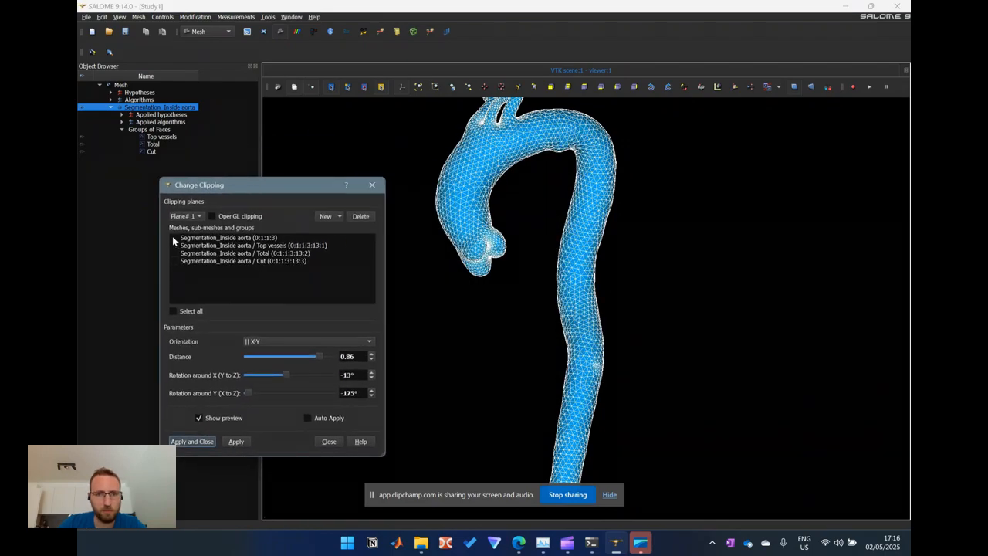
{"action": "left_click", "coordinate": [174, 237]}
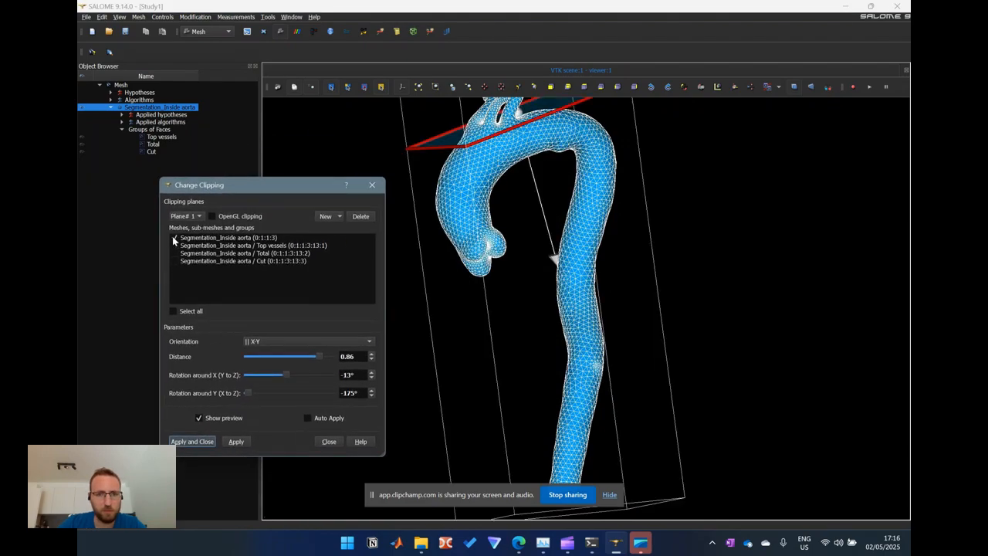
{"action": "left_click", "coordinate": [309, 418]}
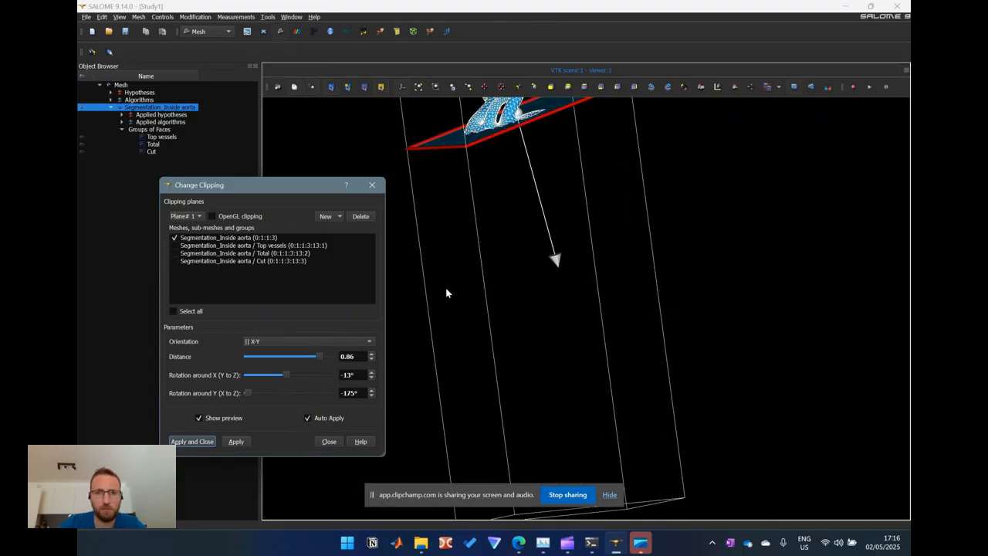
Step: Examine the interior tetrahedra on the cut through the top vessels from below and from the side, with the clipping settings closed
{"action": "right_click_drag", "start_coordinate": [433, 231], "coordinate": [425, 175], "text": "ctrl"}
{"action": "middle_click_drag", "start_coordinate": [505, 290], "coordinate": [541, 453], "text": "ctrl"}
{"action": "left_click_drag", "start_coordinate": [721, 279], "coordinate": [776, 289], "text": "ctrl"}
{"action": "middle_click_drag", "start_coordinate": [594, 178], "coordinate": [853, 201], "text": "ctrl"}
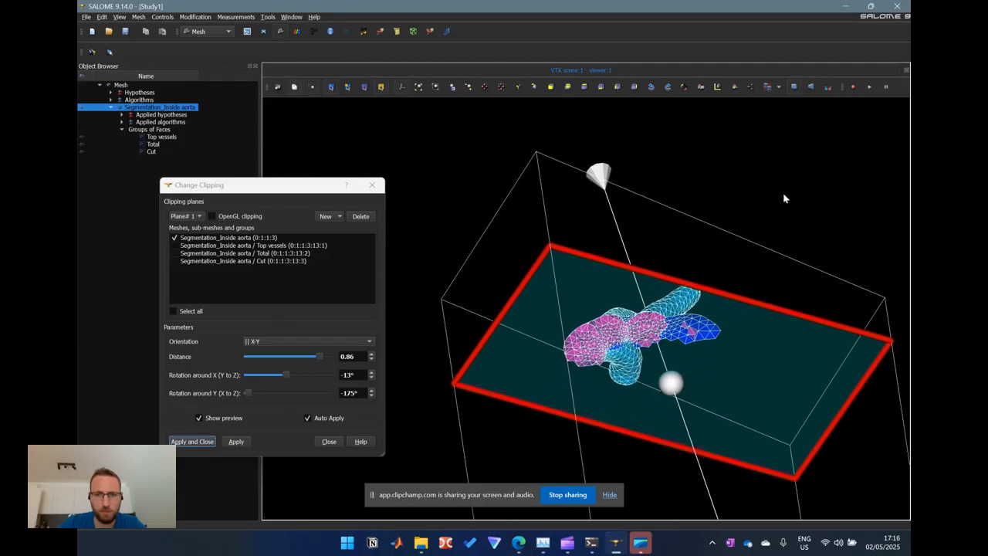
{"action": "scroll", "coordinate": [743, 188], "scroll_direction": "up", "scroll_amount": 1}
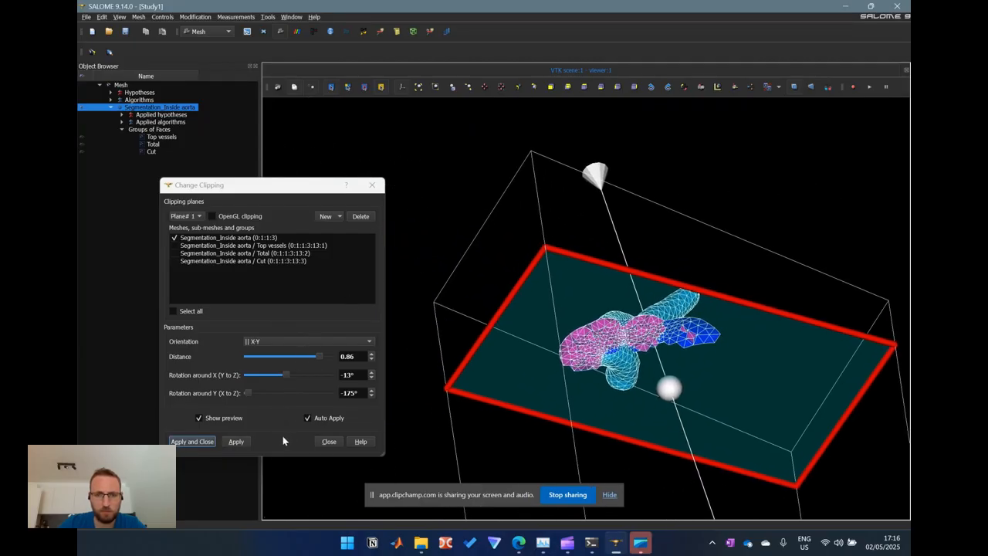
{"action": "left_click", "coordinate": [327, 442]}
{"action": "scroll", "coordinate": [668, 459], "scroll_direction": "up", "scroll_amount": 5}
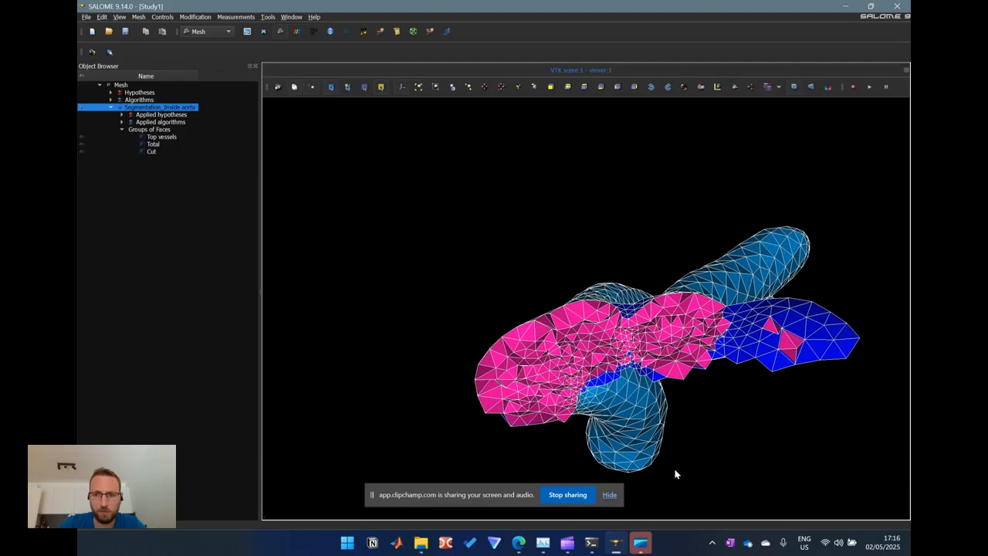
{"action": "scroll", "coordinate": [661, 443], "scroll_direction": "up", "scroll_amount": 2}
{"action": "right_click_drag", "start_coordinate": [644, 404], "coordinate": [573, 372], "text": "ctrl"}
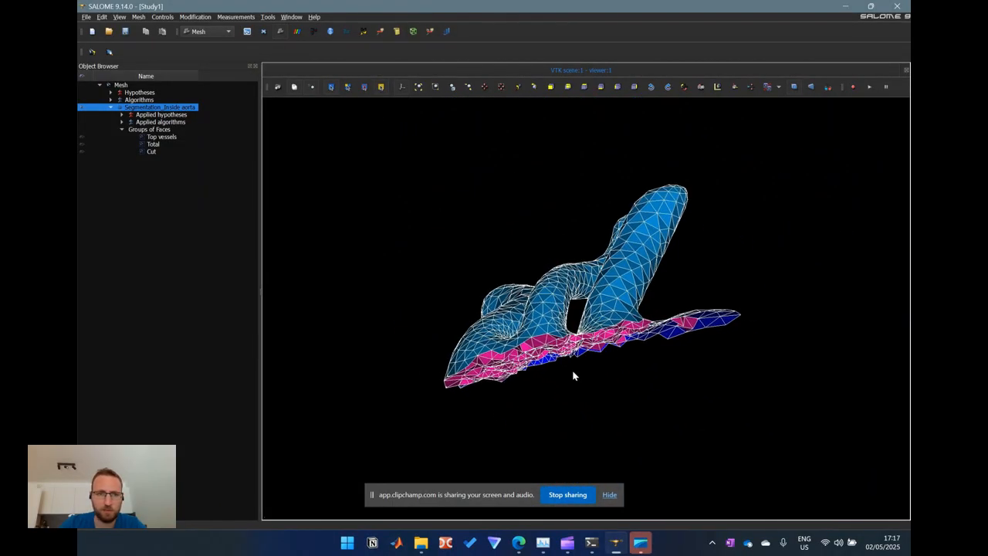
Step: Reopen the clipping of the Segmentation_Inside aorta mesh, enable Auto Apply, and move Plane# 1 to distance 0.9
{"action": "right_click", "coordinate": [172, 106]}
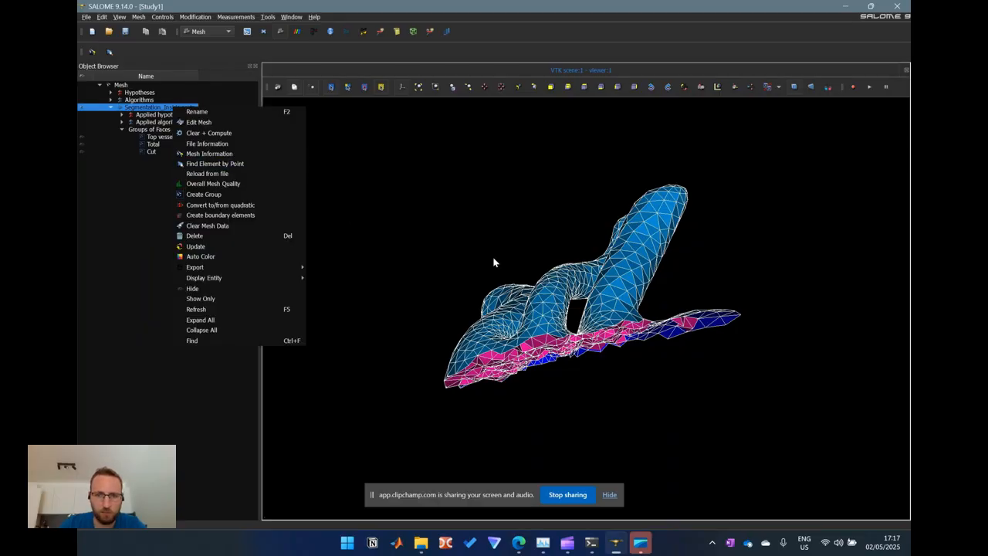
{"action": "left_click", "coordinate": [559, 294]}
{"action": "right_click", "coordinate": [545, 296]}
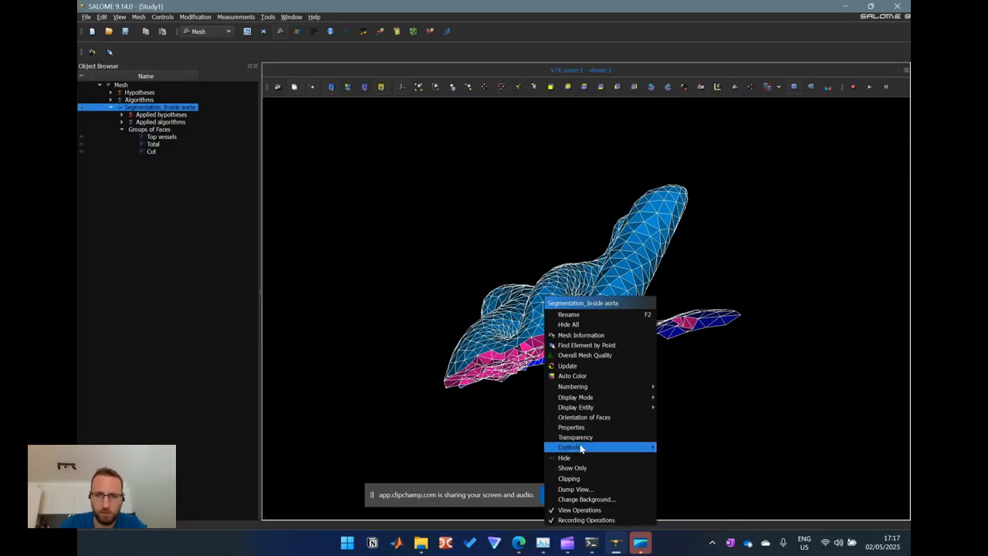
{"action": "mouse_move", "coordinate": [583, 448]}
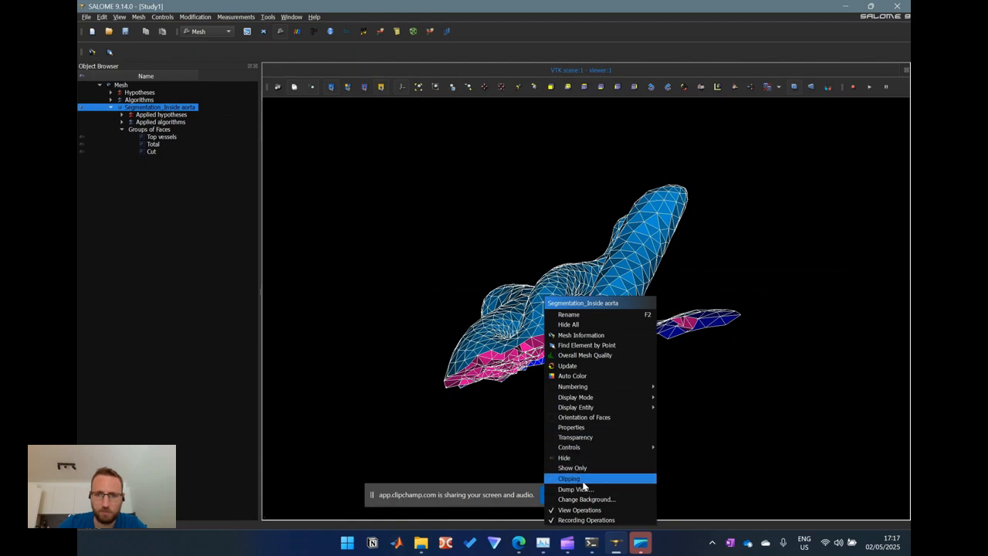
{"action": "left_click", "coordinate": [581, 479]}
{"action": "left_click_drag", "start_coordinate": [499, 133], "coordinate": [220, 174]}
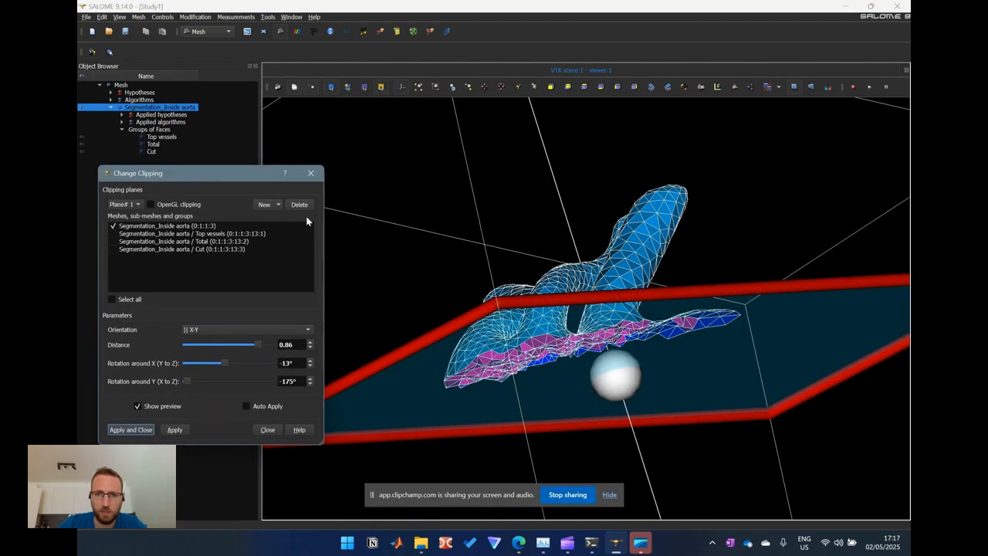
{"action": "left_click", "coordinate": [555, 328]}
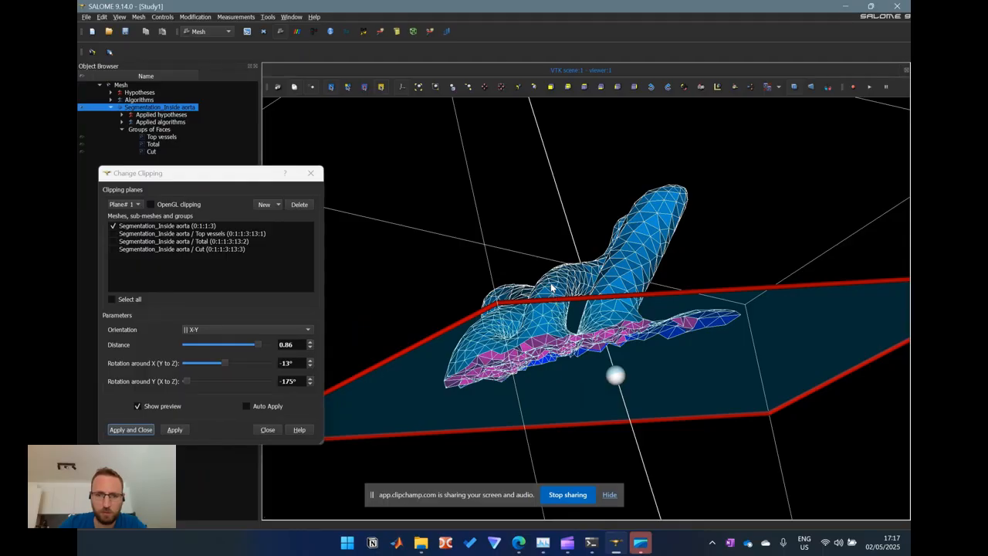
{"action": "left_click", "coordinate": [246, 406]}
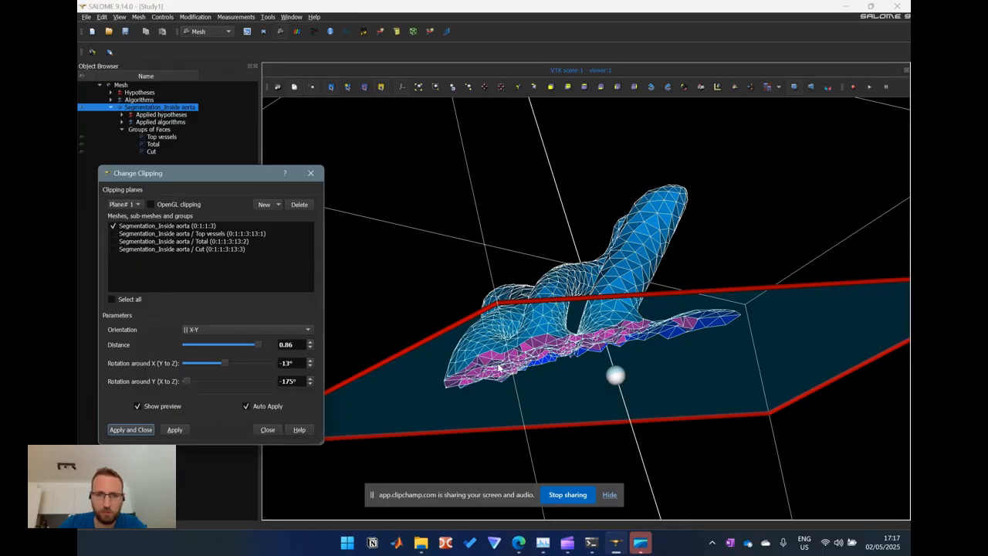
{"action": "left_click", "coordinate": [501, 356]}
{"action": "left_click_drag", "start_coordinate": [500, 345], "coordinate": [496, 279]}
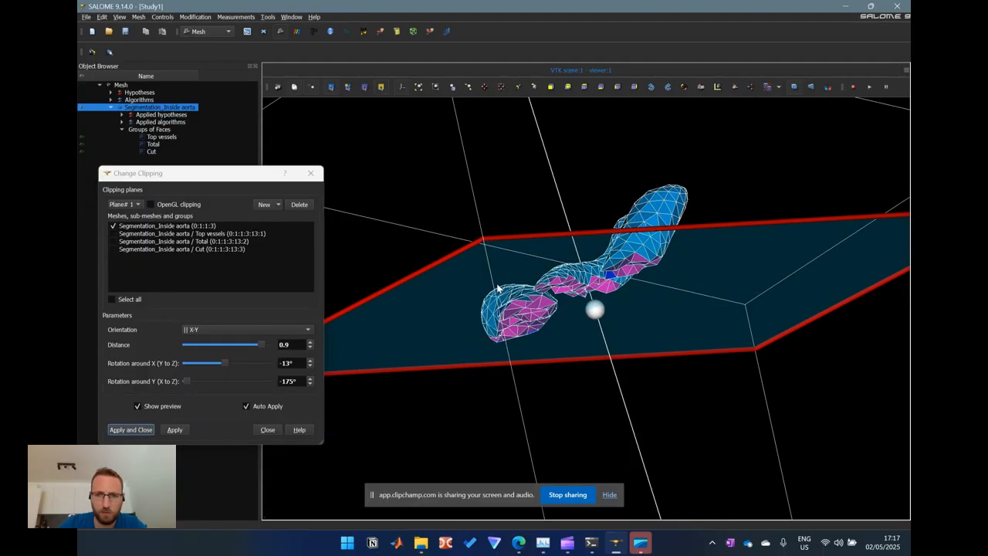
Step: Examine the tetrahedra on the cut through the top vessels from several angles, and move Plane# 1 to distance 0.86
{"action": "right_click_drag", "start_coordinate": [814, 403], "coordinate": [782, 364], "text": "ctrl"}
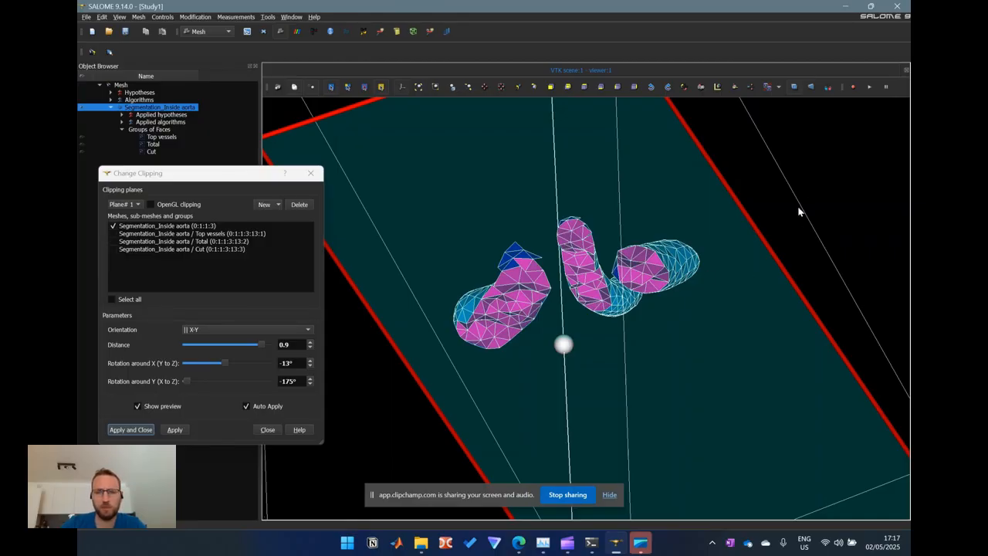
{"action": "left_click_drag", "start_coordinate": [800, 200], "coordinate": [668, 184]}
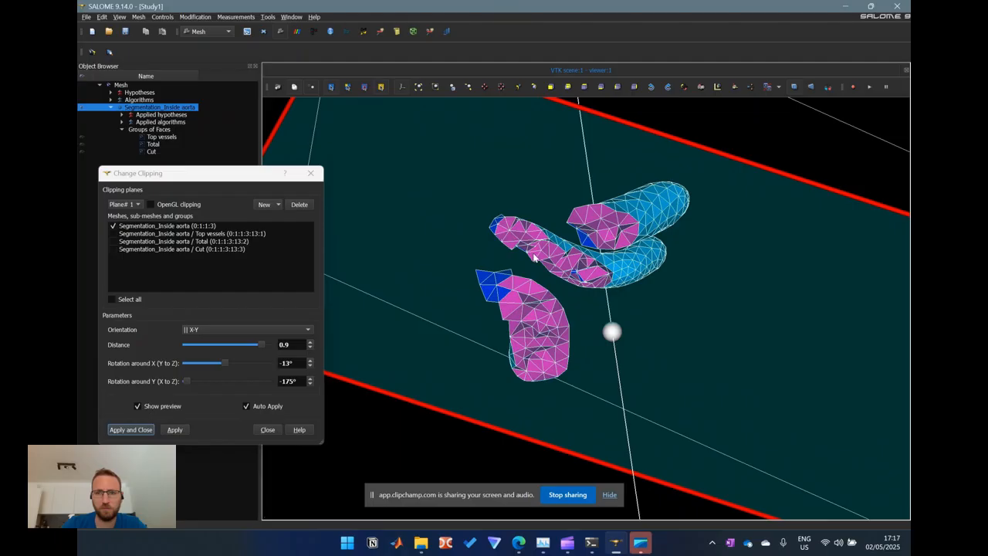
{"action": "right_click_drag", "start_coordinate": [740, 124], "coordinate": [745, 216], "text": "ctrl"}
{"action": "left_click_drag", "start_coordinate": [745, 215], "coordinate": [730, 94], "text": "ctrl"}
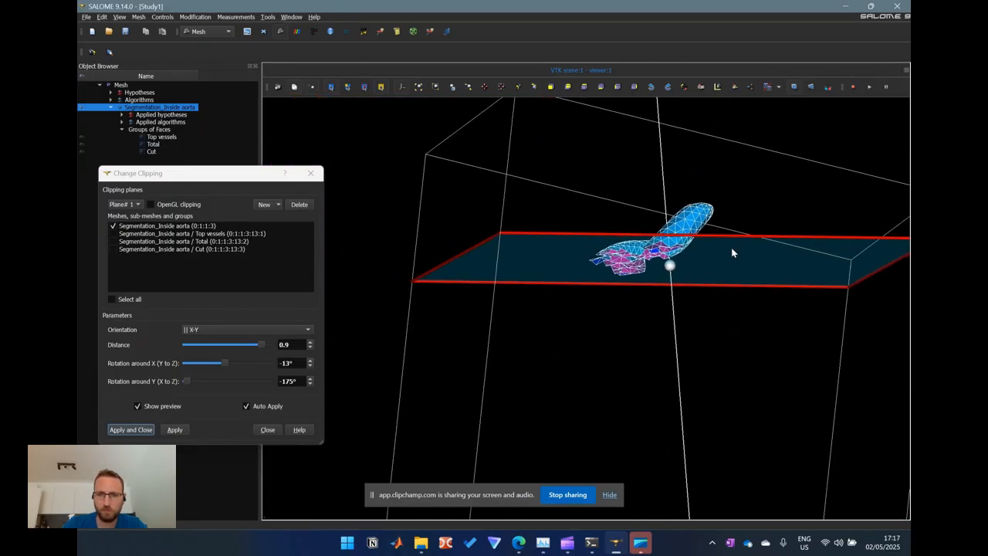
{"action": "left_click_drag", "start_coordinate": [732, 251], "coordinate": [739, 297]}
{"action": "middle_click_drag", "start_coordinate": [781, 217], "coordinate": [685, 141], "text": "ctrl"}
{"action": "right_click_drag", "start_coordinate": [859, 255], "coordinate": [755, 306], "text": "ctrl"}
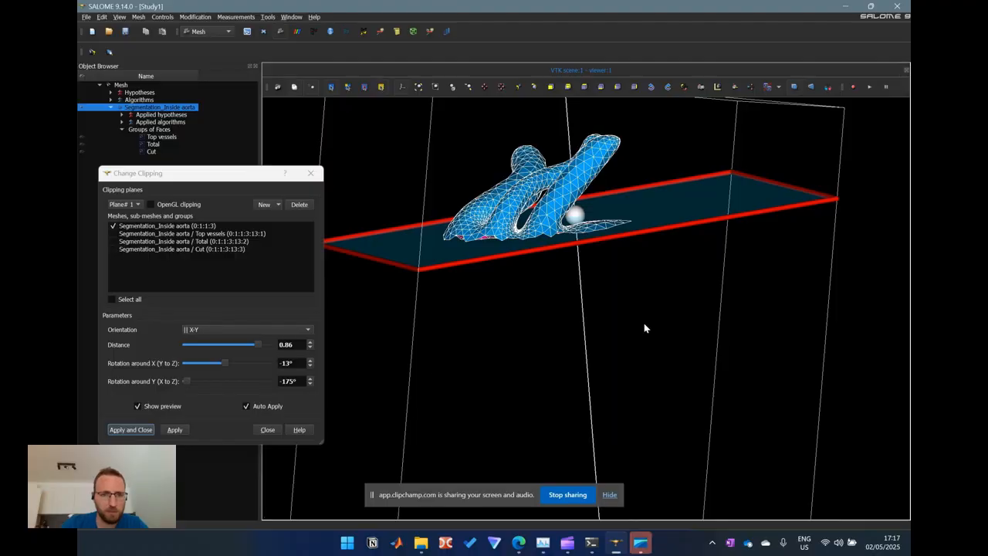
Step: Exclude the Segmentation_Inside aorta mesh from the Plane# 1 clipping, and apply and close the clipping settings
{"action": "left_click", "coordinate": [113, 226]}
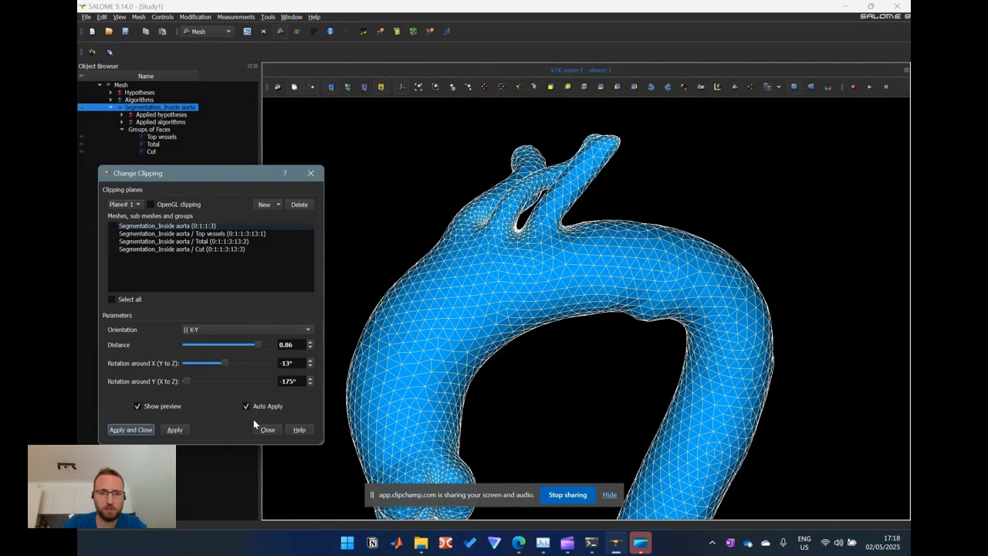
{"action": "left_click", "coordinate": [149, 429]}
{"action": "middle_click_drag", "start_coordinate": [518, 362], "coordinate": [474, 254], "text": "ctrl"}
{"action": "left_click_drag", "start_coordinate": [548, 372], "coordinate": [538, 260], "text": "ctrl"}
{"action": "middle_click_drag", "start_coordinate": [579, 324], "coordinate": [577, 231], "text": "ctrl"}
{"action": "right_click_drag", "start_coordinate": [571, 342], "coordinate": [584, 359], "text": "ctrl"}
{"action": "mouse_move", "coordinate": [494, 255]}
{"action": "right_mouse_down", "text": "ctrl"}
{"action": "mouse_move", "coordinate": [606, 319]}
{"action": "mouse_move", "coordinate": [498, 274]}
{"action": "right_mouse_up", "text": "ctrl"}
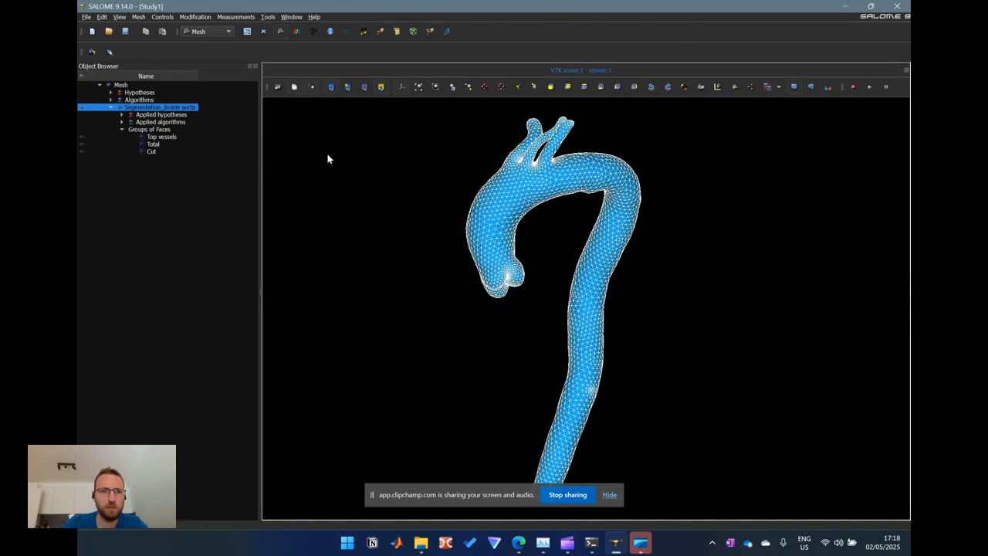
Step: Create 2D from 3D boundary elements of Segmentation_Inside aorta in a new mesh named Mesh_1
{"action": "right_click", "coordinate": [185, 106]}
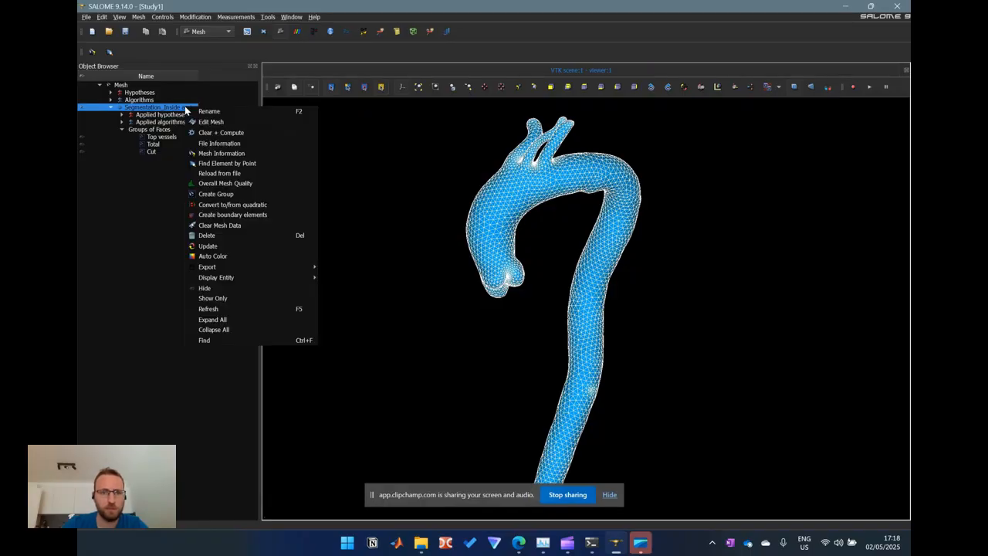
{"action": "left_click", "coordinate": [248, 220]}
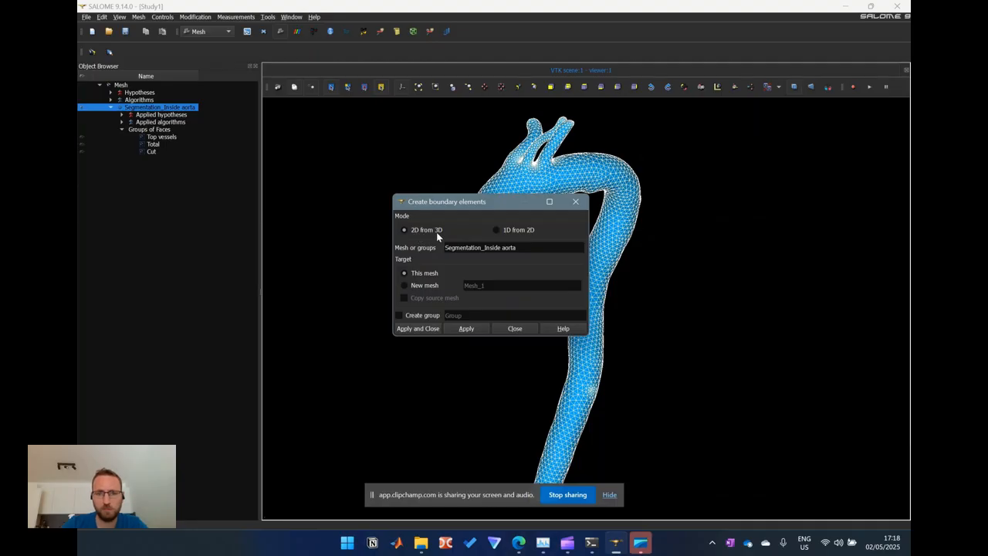
{"action": "left_click", "coordinate": [414, 286]}
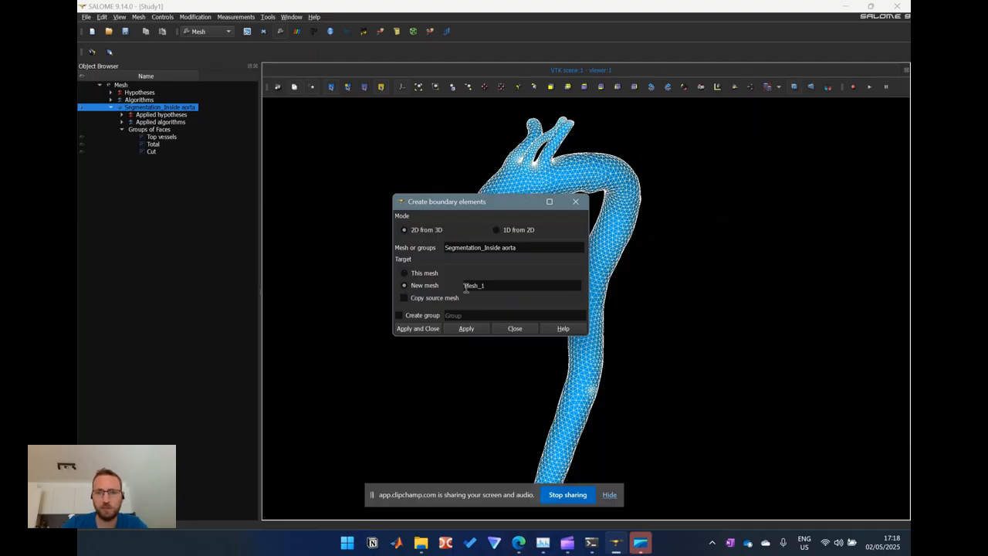
{"action": "left_click", "coordinate": [418, 329]}
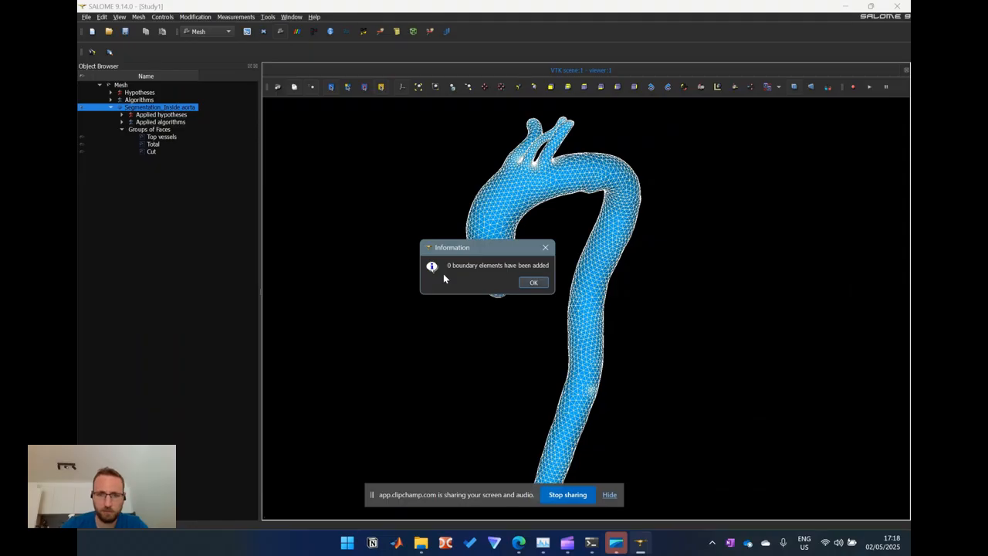
{"action": "left_click", "coordinate": [527, 284]}
Step: Show Mesh_1 in the viewer, hide the Segmentation_Inside aorta mesh, and select Mesh_1
{"action": "left_click", "coordinate": [82, 159]}
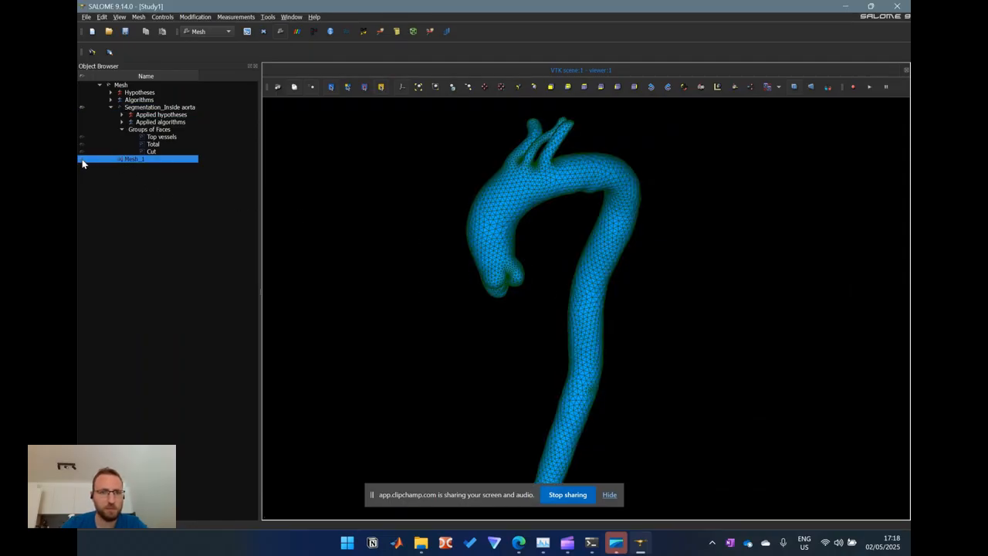
{"action": "left_click", "coordinate": [83, 109]}
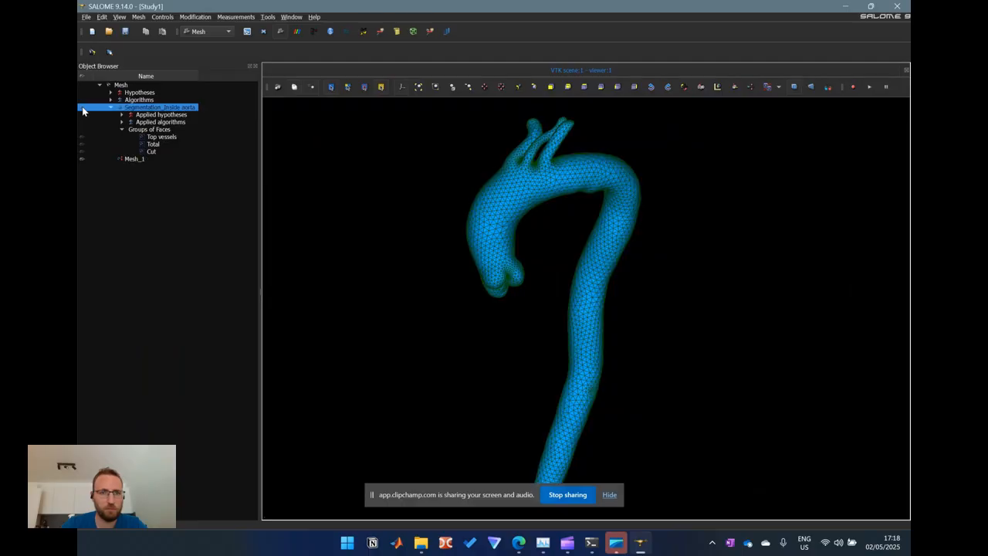
{"action": "left_click", "coordinate": [134, 159]}
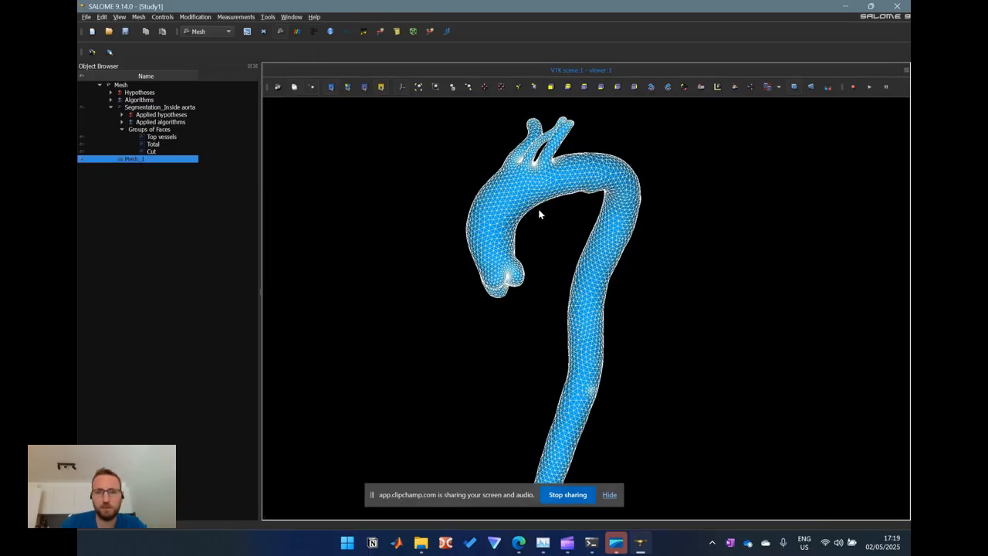
Step: Examine the outer surface of Mesh_1 from several sides, including the top vessels, the arch and the vessel ends
{"action": "right_click_drag", "start_coordinate": [535, 216], "coordinate": [672, 223], "text": "ctrl"}
{"action": "right_click_drag", "start_coordinate": [566, 217], "coordinate": [701, 219], "text": "ctrl"}
{"action": "right_click_drag", "start_coordinate": [529, 238], "coordinate": [626, 245], "text": "ctrl"}
{"action": "right_click_drag", "start_coordinate": [556, 377], "coordinate": [528, 291], "text": "ctrl"}
{"action": "right_click_drag", "start_coordinate": [450, 207], "coordinate": [517, 258], "text": "ctrl"}
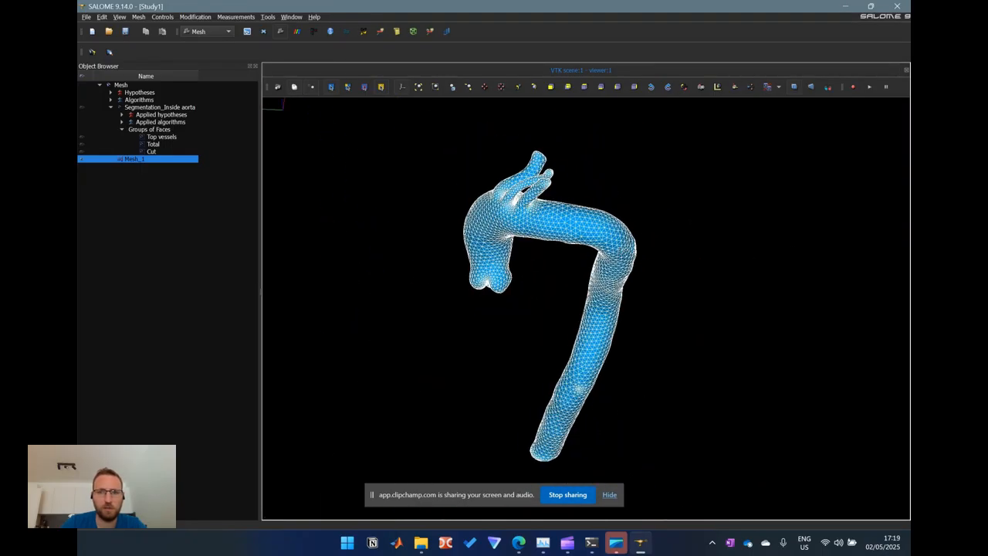
{"action": "scroll", "coordinate": [542, 204], "scroll_direction": "up", "scroll_amount": 2}
{"action": "scroll", "coordinate": [522, 215], "scroll_direction": "up", "scroll_amount": 2}
{"action": "right_click_drag", "start_coordinate": [519, 220], "coordinate": [500, 143], "text": "ctrl"}
{"action": "right_click_drag", "start_coordinate": [557, 219], "coordinate": [479, 263], "text": "ctrl"}
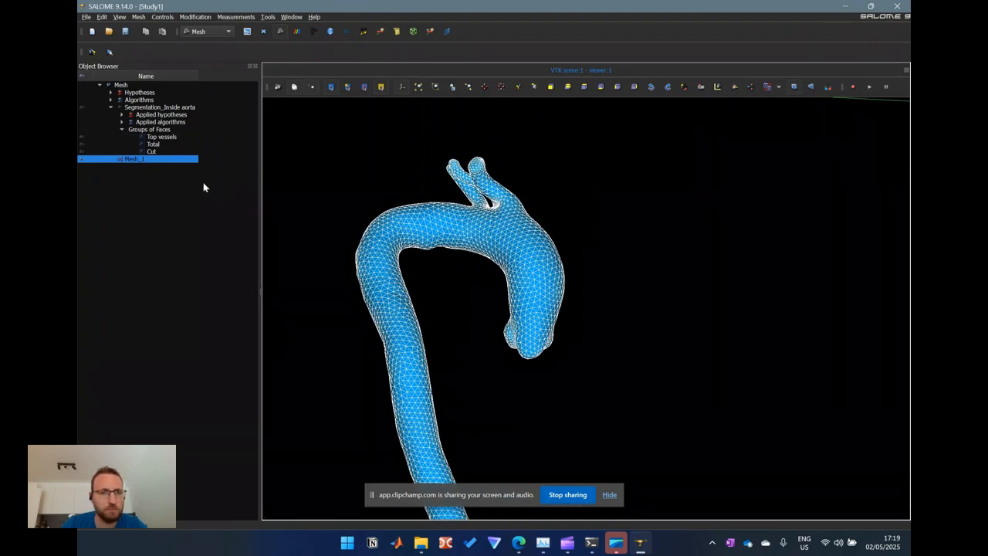
Step: Check the node and element counts of Mesh_1 in its mesh information, close it, and view the mesh from the opposite side
{"action": "right_click", "coordinate": [136, 159]}
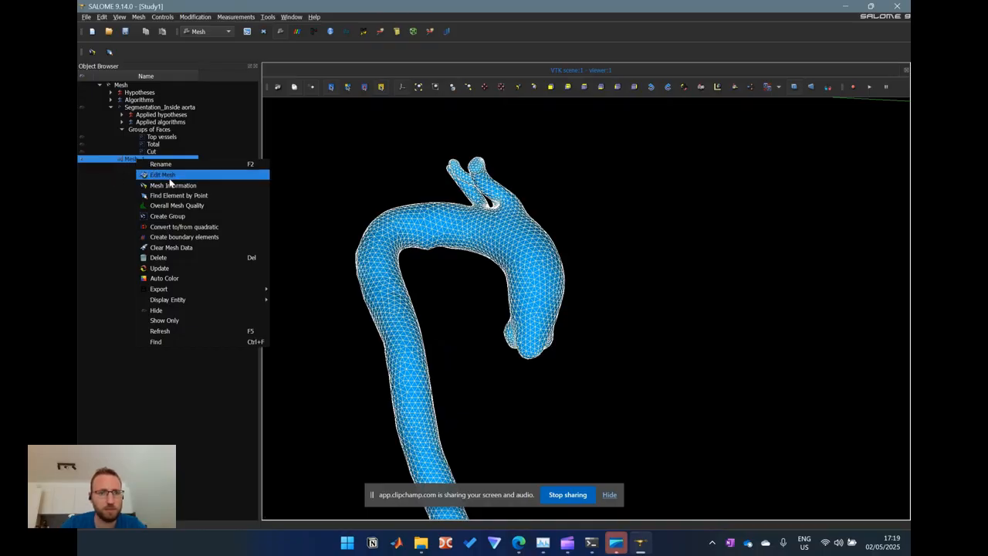
{"action": "left_click", "coordinate": [185, 187]}
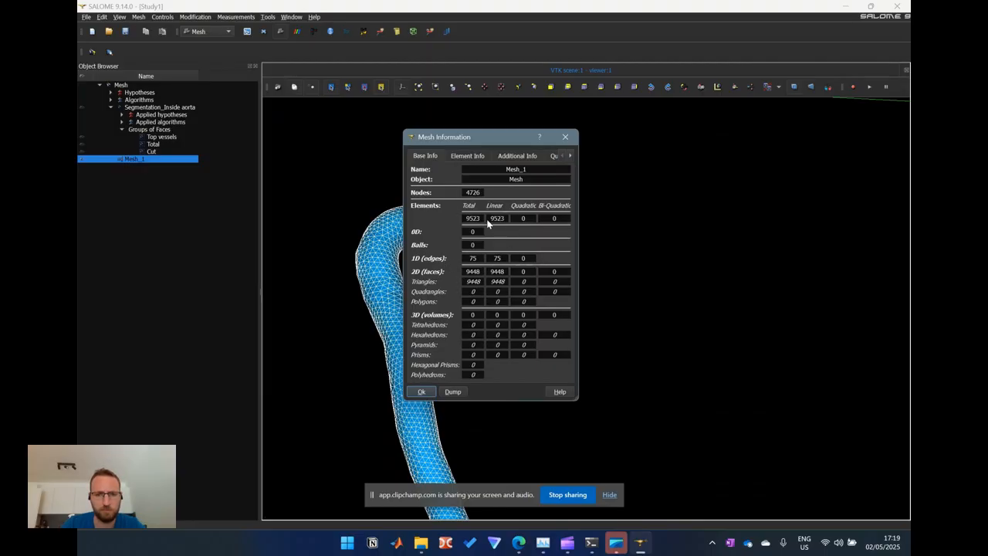
{"action": "left_click", "coordinate": [421, 392]}
{"action": "left_click_drag", "start_coordinate": [402, 346], "coordinate": [459, 316]}
{"action": "left_click_drag", "start_coordinate": [392, 299], "coordinate": [536, 311]}
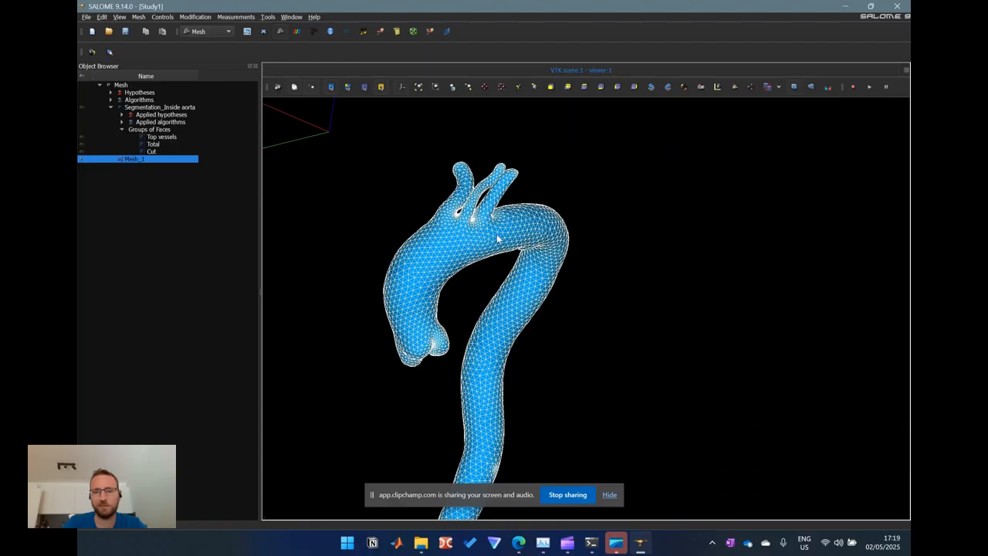